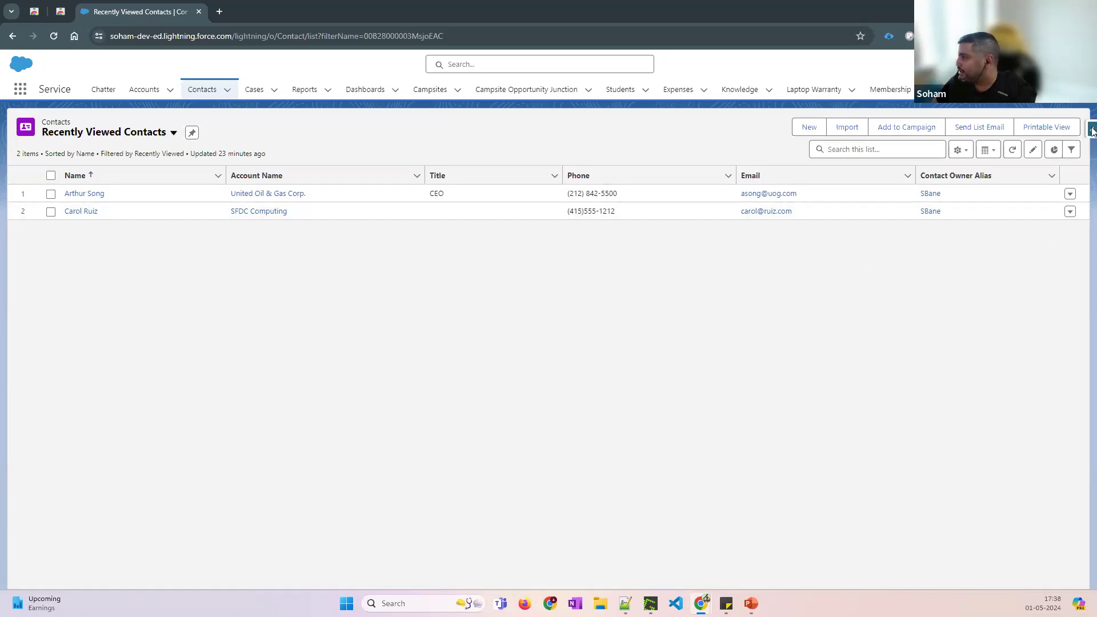
Open Salesforce Inspector Reloaded for Contact and view the Contact fields setup page in a new tab
left_click(1093, 131)
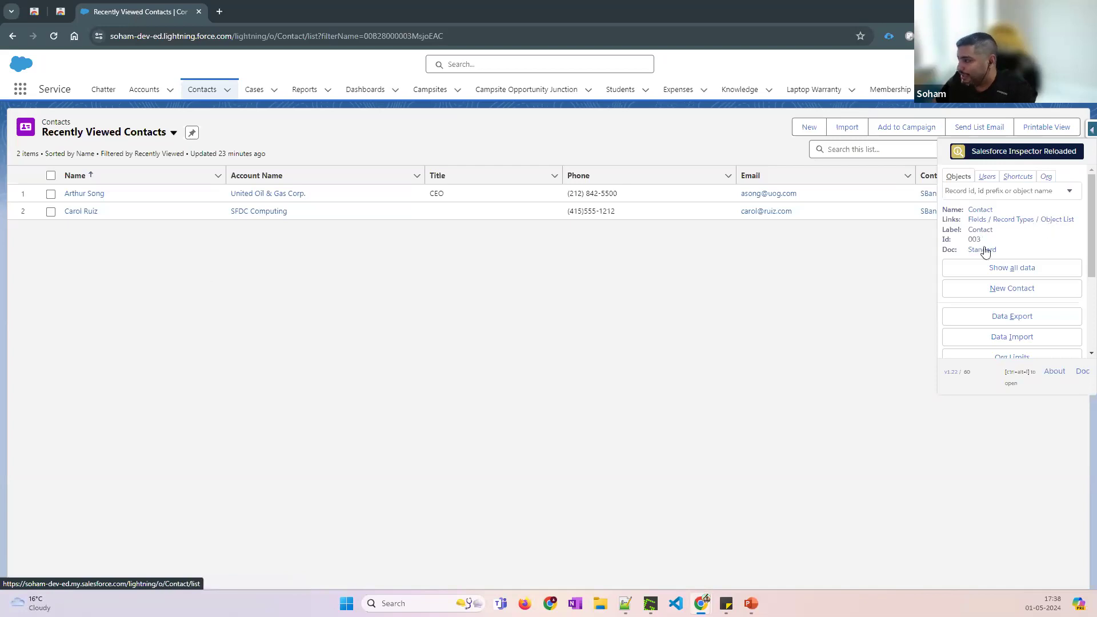
left_click(979, 221)
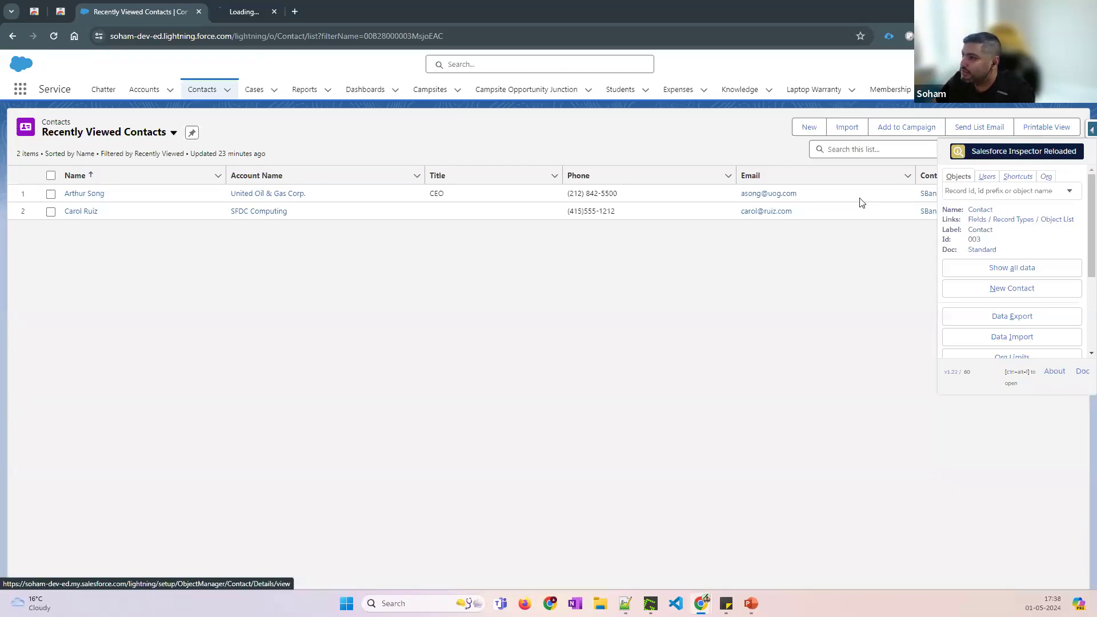
left_click(259, 12)
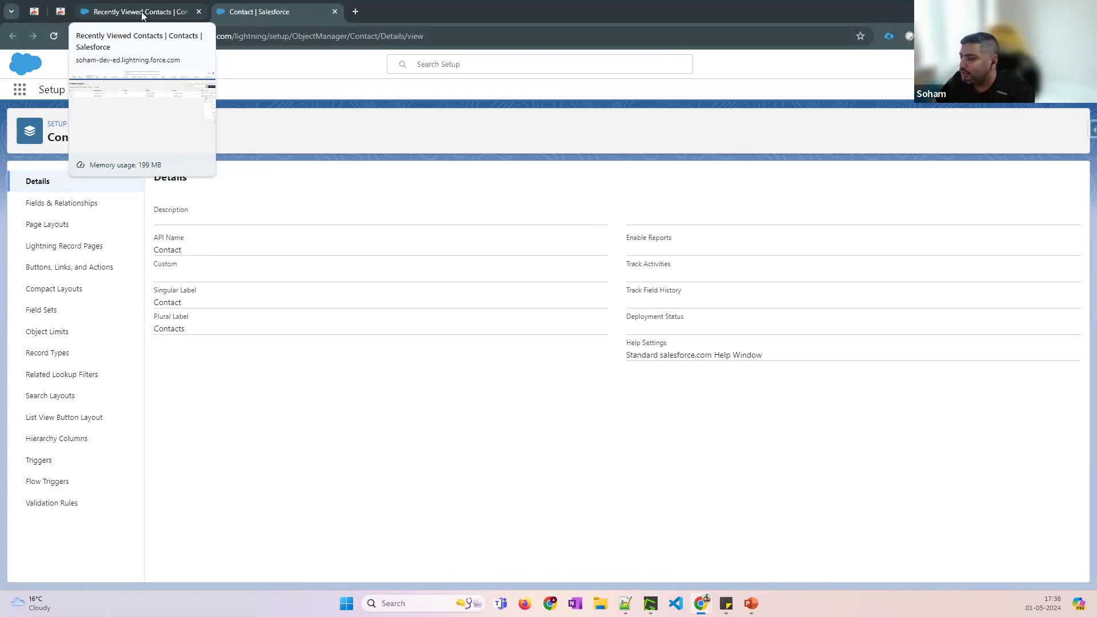
left_click(142, 14)
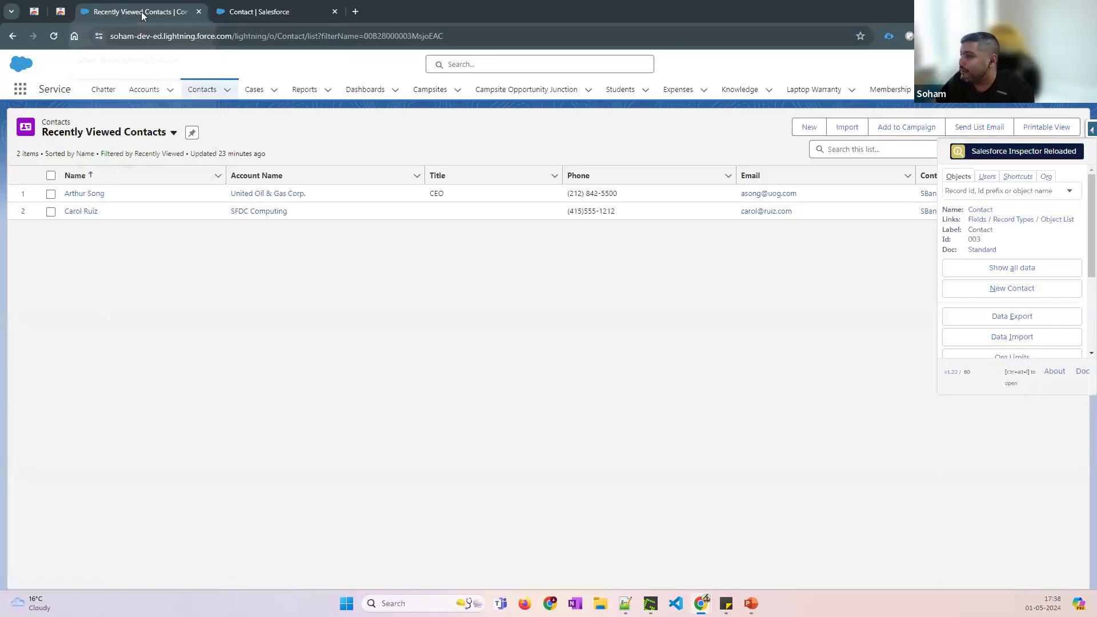
Open the Contact fields, record types and object list setup pages in new tabs and review each
left_click(976, 220)
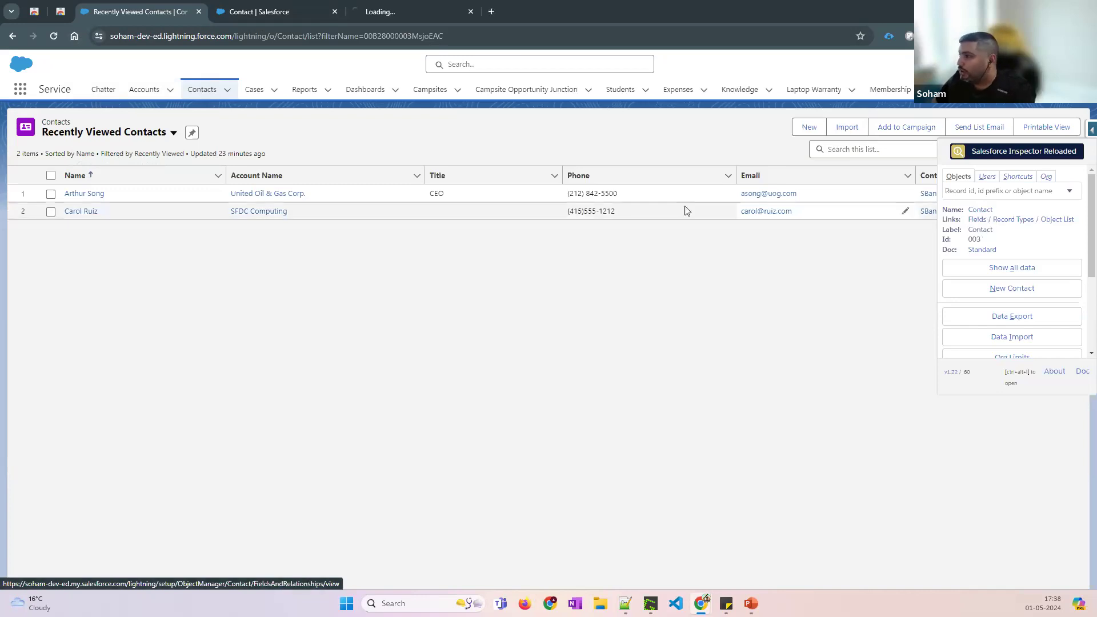
left_click(1028, 223)
left_click(1067, 223)
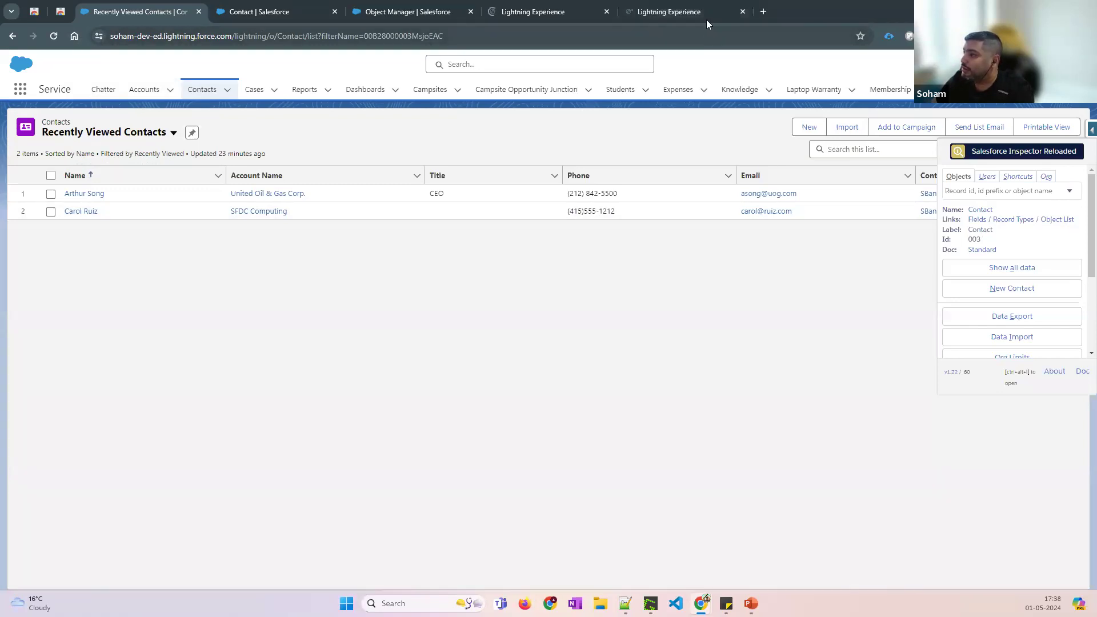
left_click(706, 20)
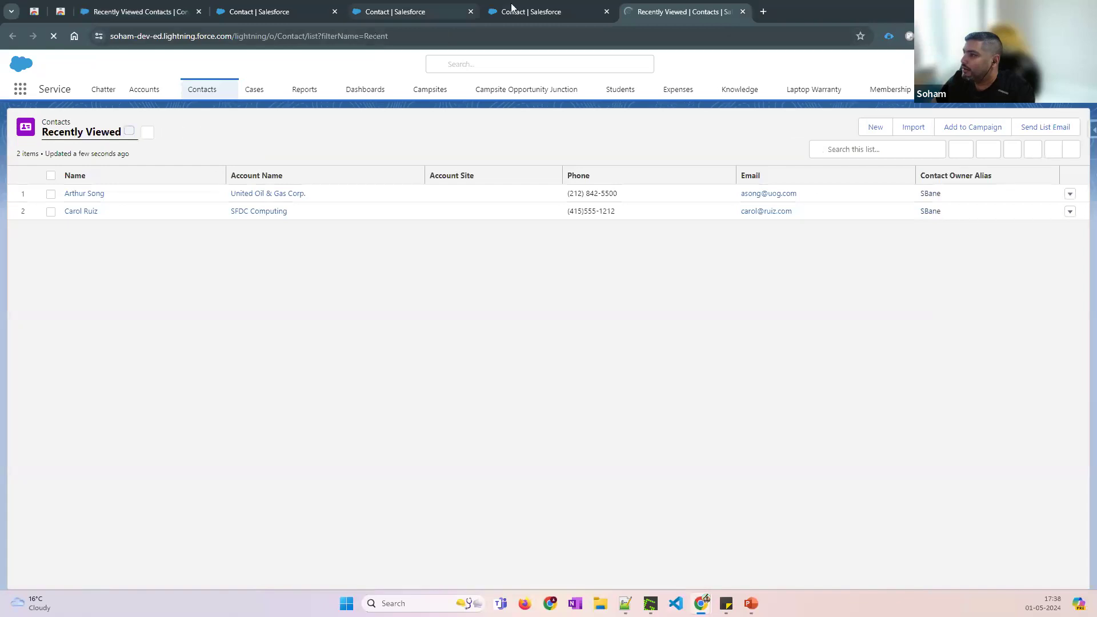
left_click(574, 14)
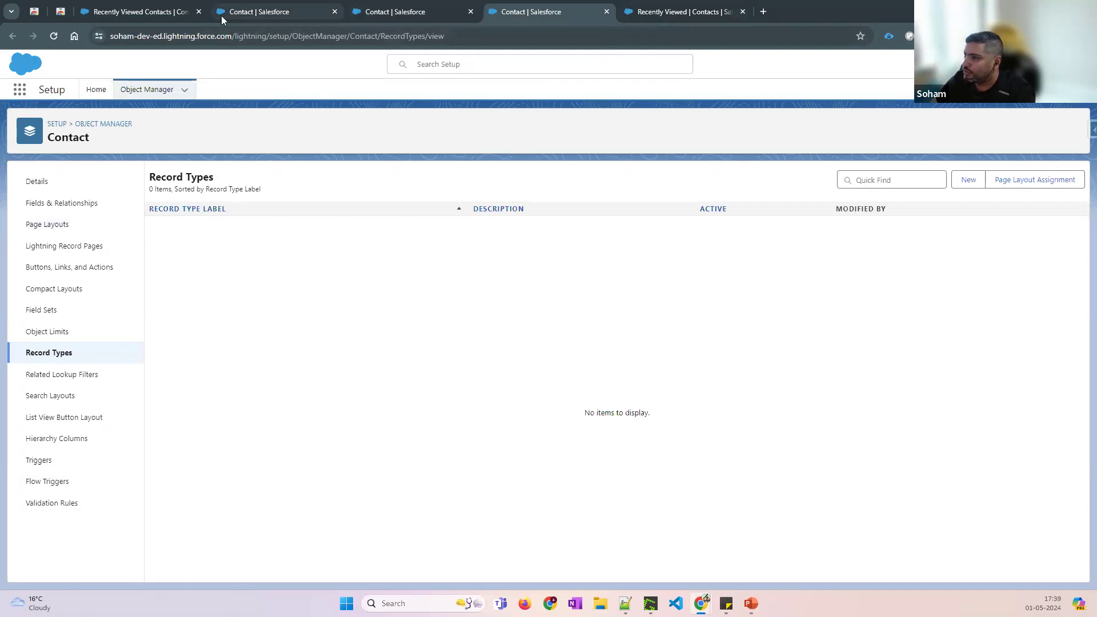
left_click(140, 11)
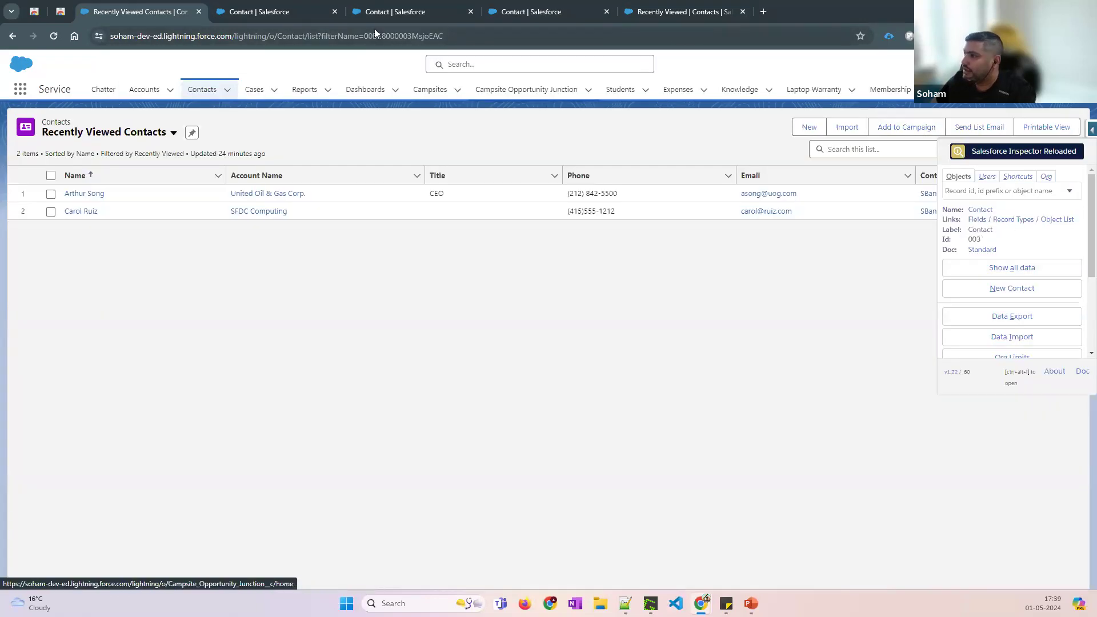
left_click(394, 12)
Open the first contact from Recently Viewed Contacts and launch the Inspector on its record
left_click(140, 12)
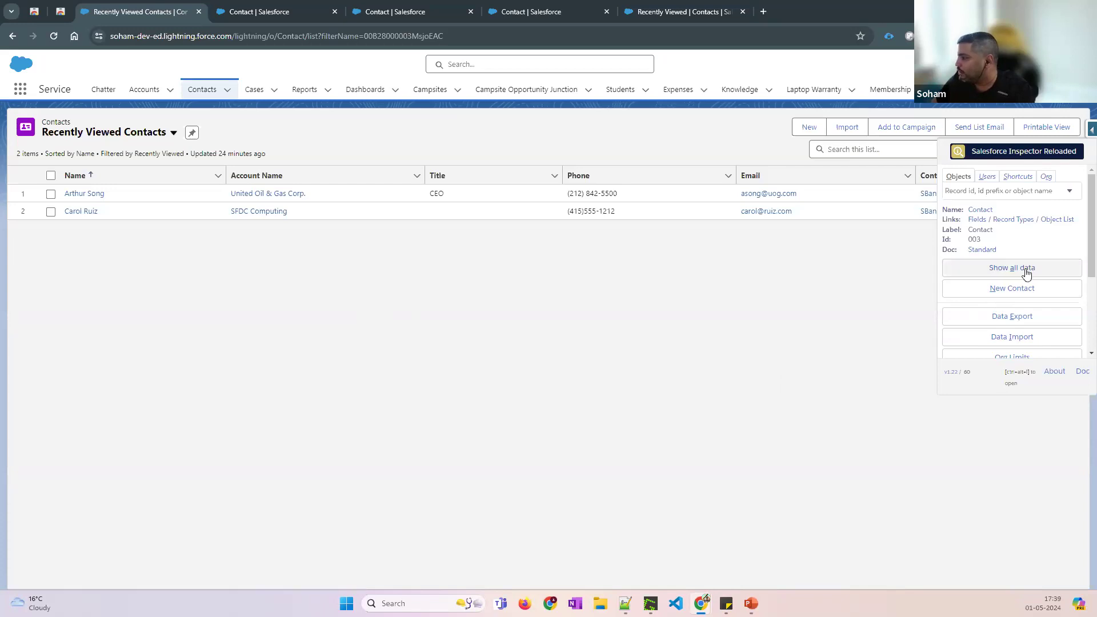
scroll(1046, 280, "down", 1)
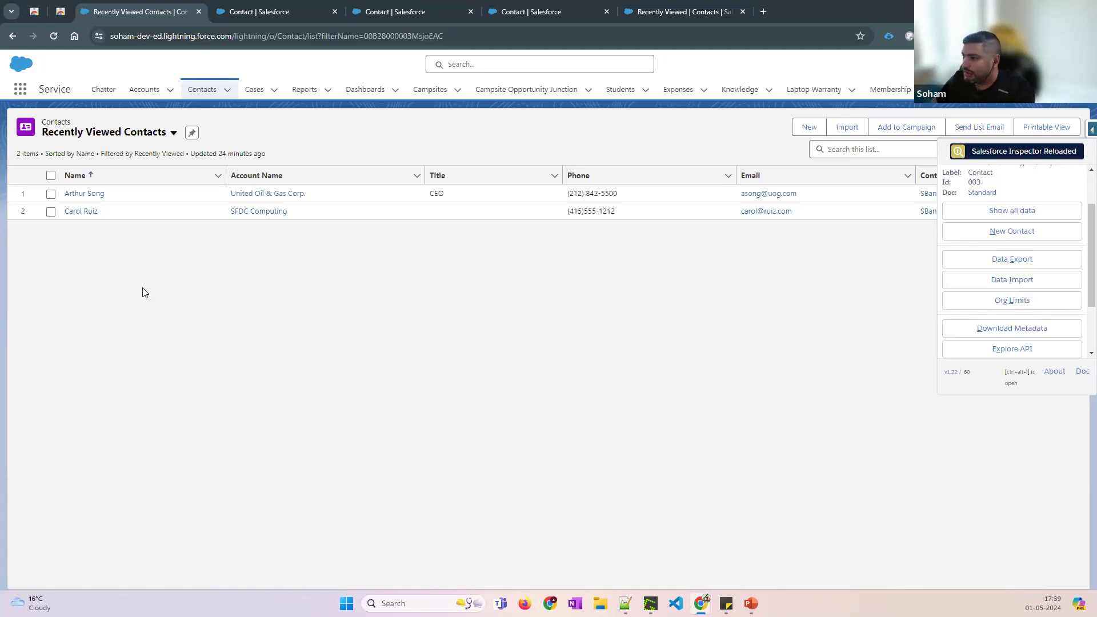
left_click(92, 193)
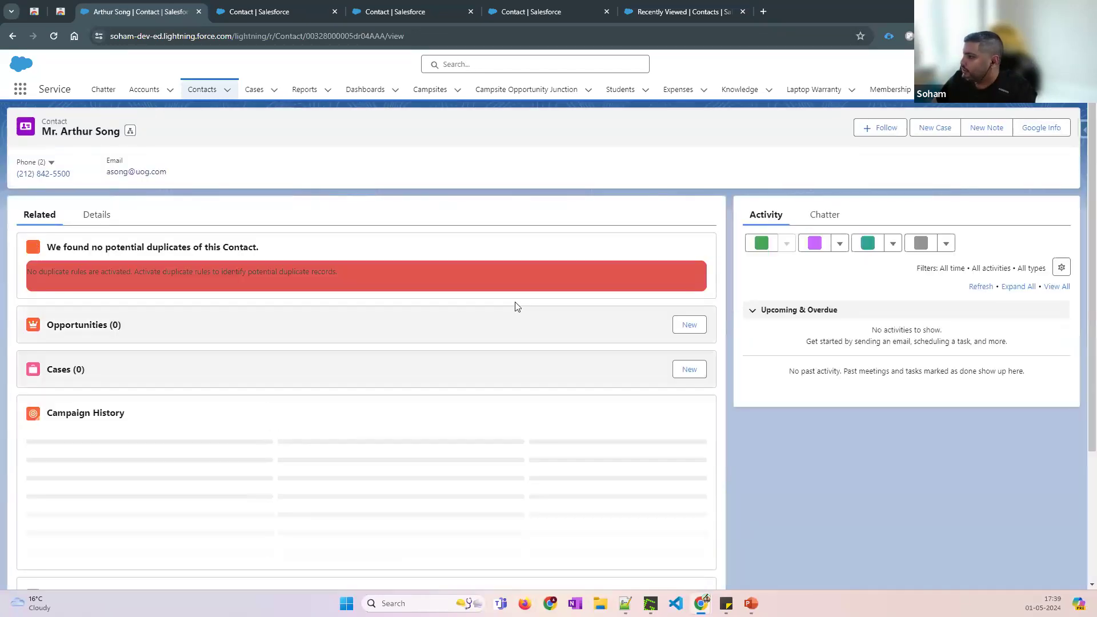
left_click(1092, 132)
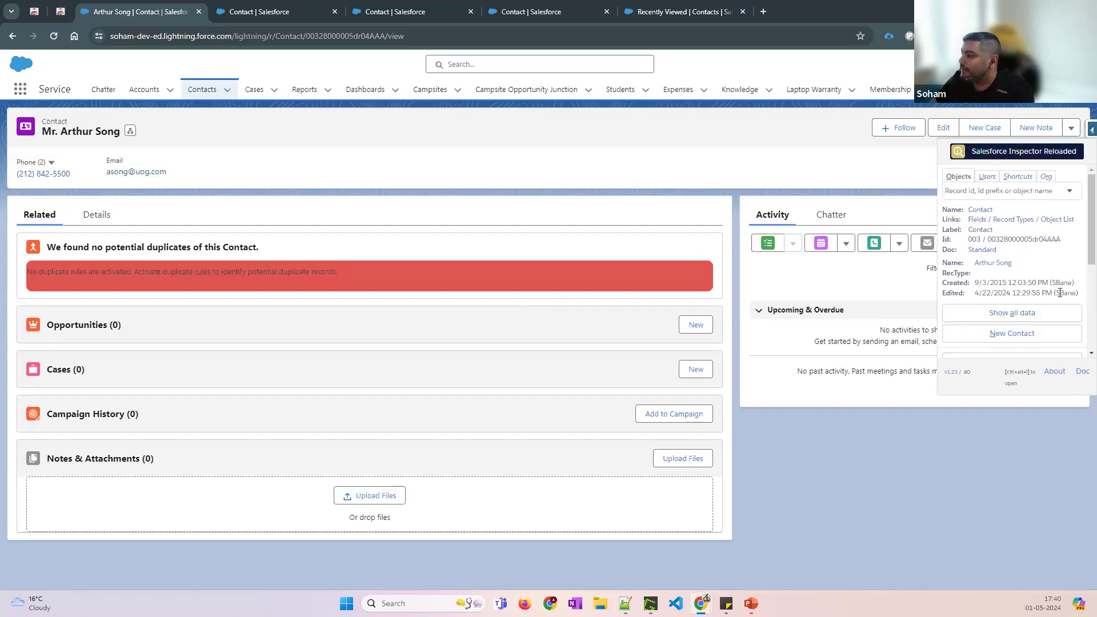
Open the contact's All Data tab beside its record and close the tabs to its right
left_click(1013, 313)
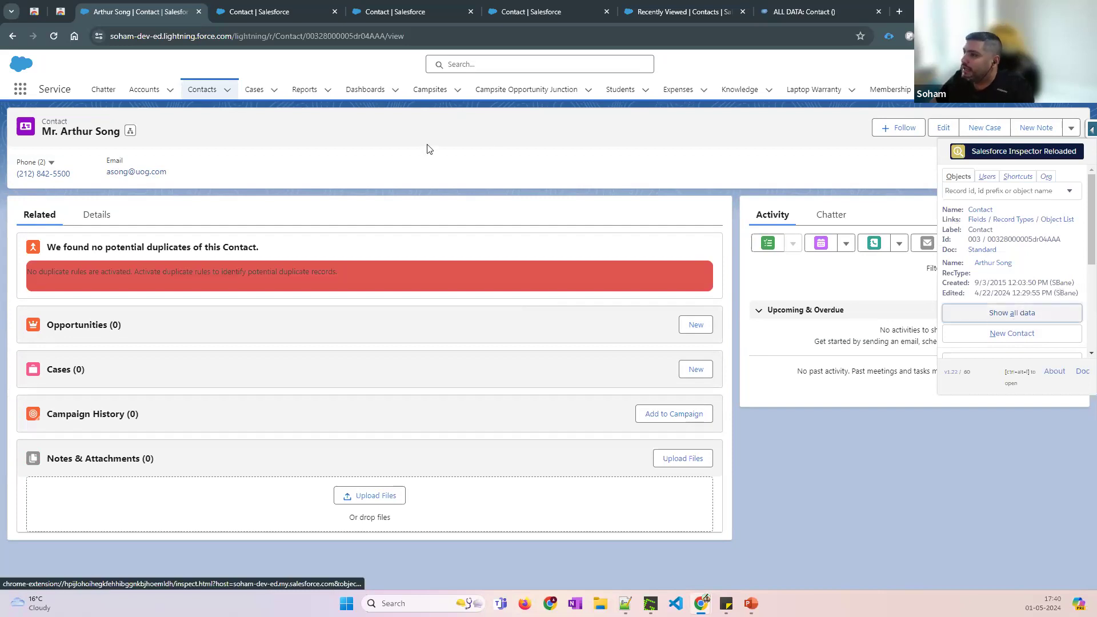
left_click_drag(794, 17, 293, 20)
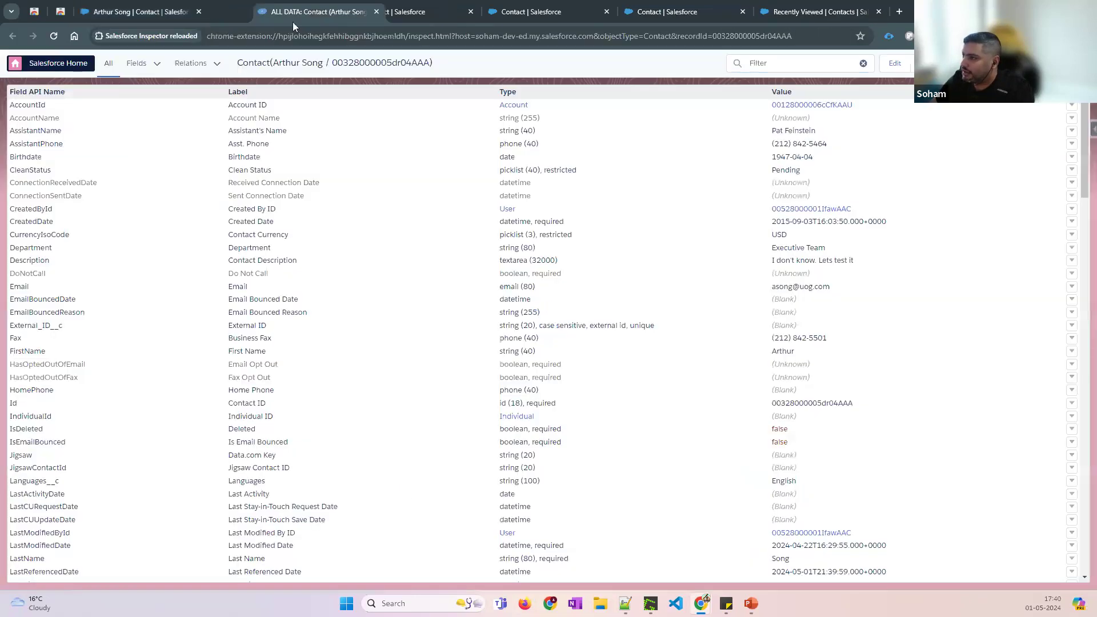
right_click(292, 20)
left_click(344, 209)
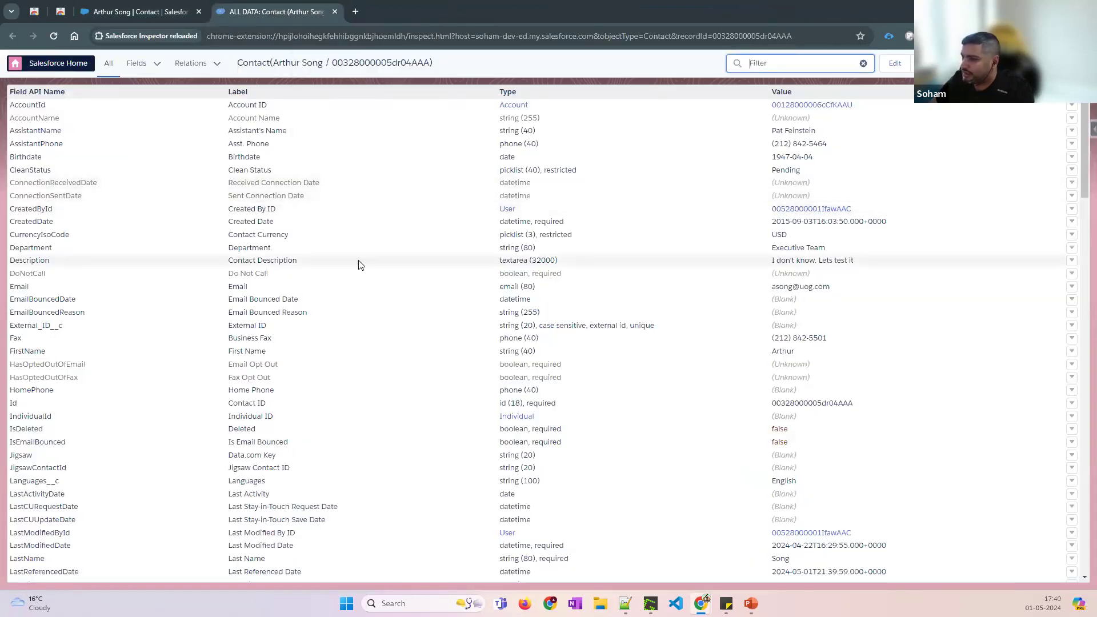
Scroll through the contact's field types, values and child relationships
scroll(375, 231, "down", 3)
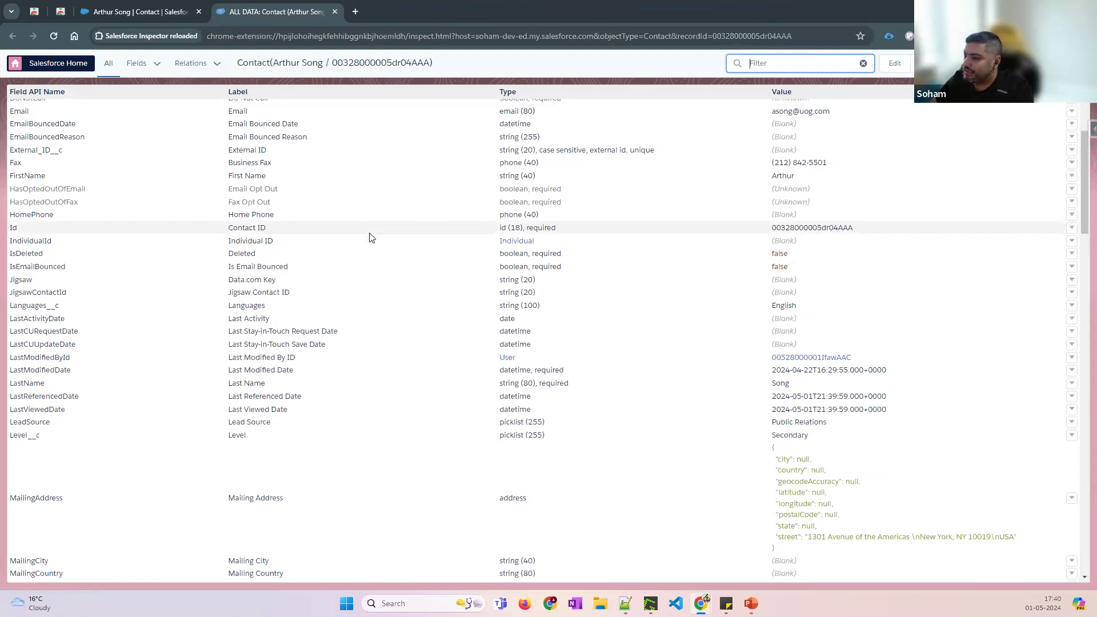
scroll(369, 237, "down", 12)
scroll(368, 238, "up", 3)
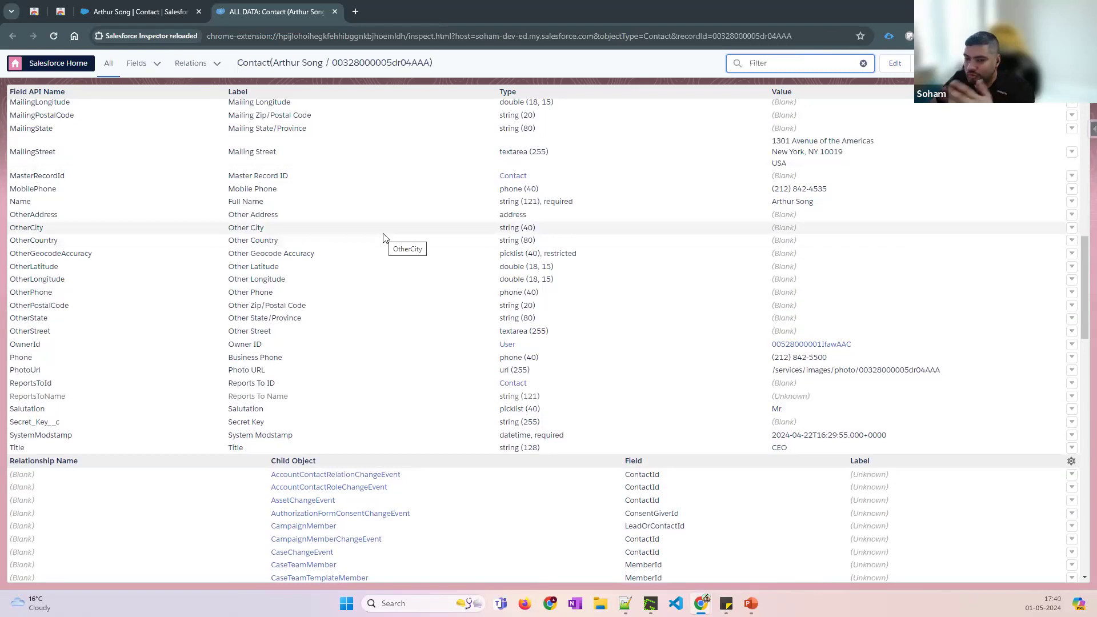
scroll(387, 265, "down", 1)
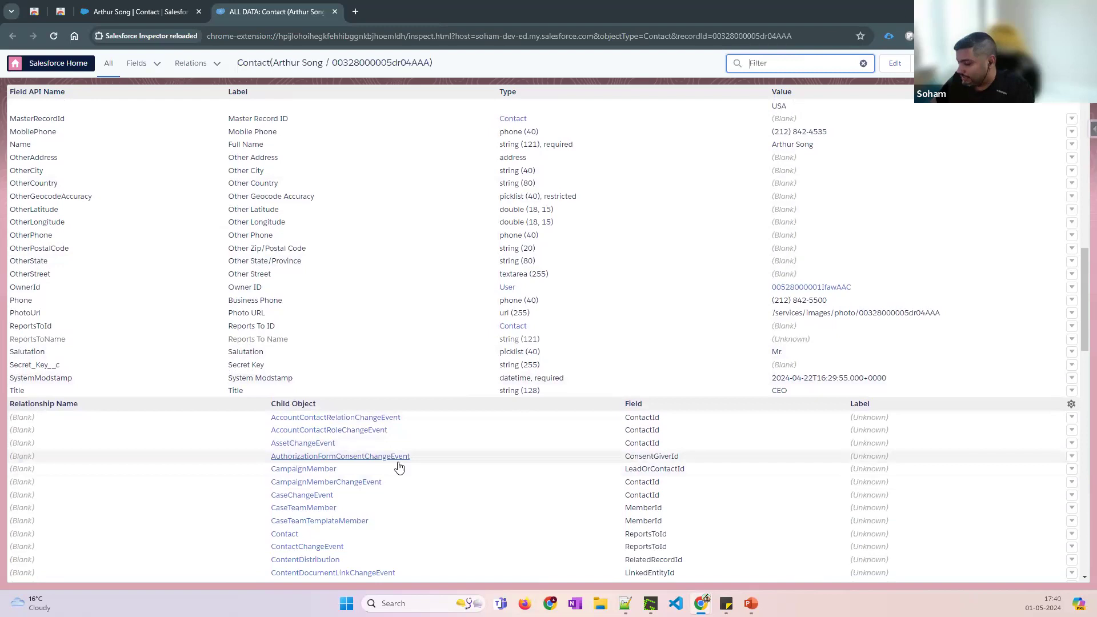
scroll(490, 441, "down", 1)
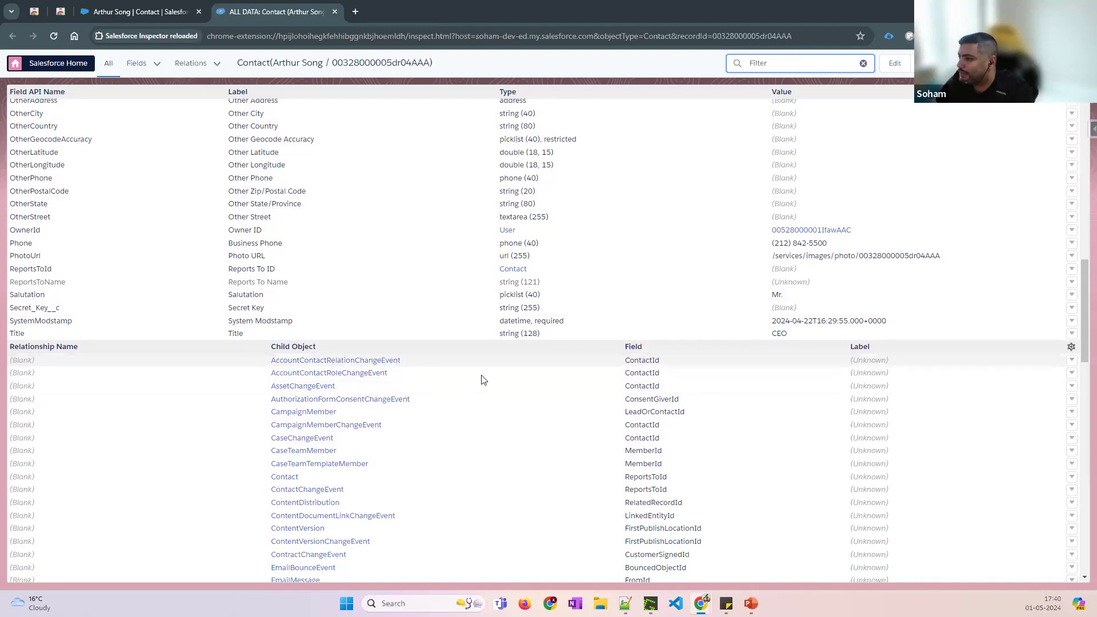
scroll(593, 424, "down", 2)
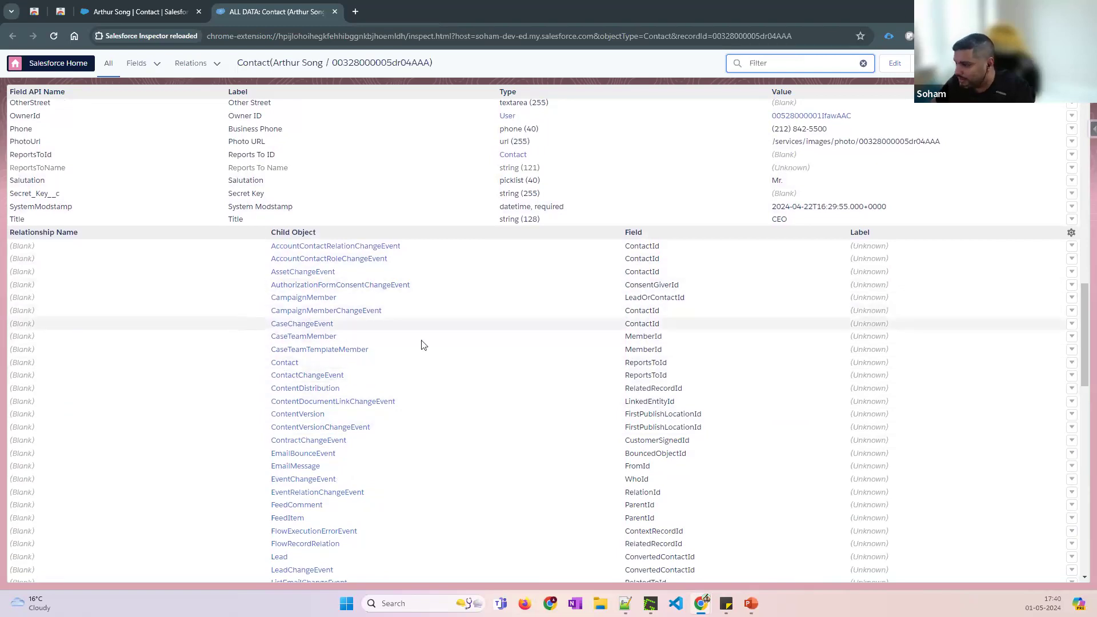
scroll(367, 497, "down", 1)
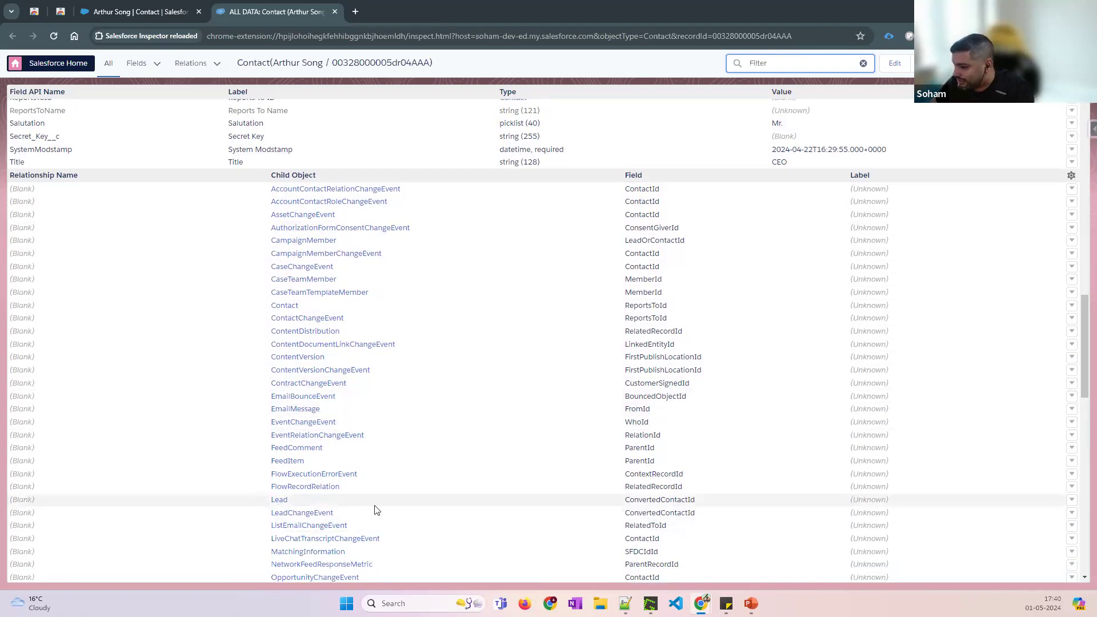
scroll(440, 512, "down", 3)
scroll(375, 341, "up", 8)
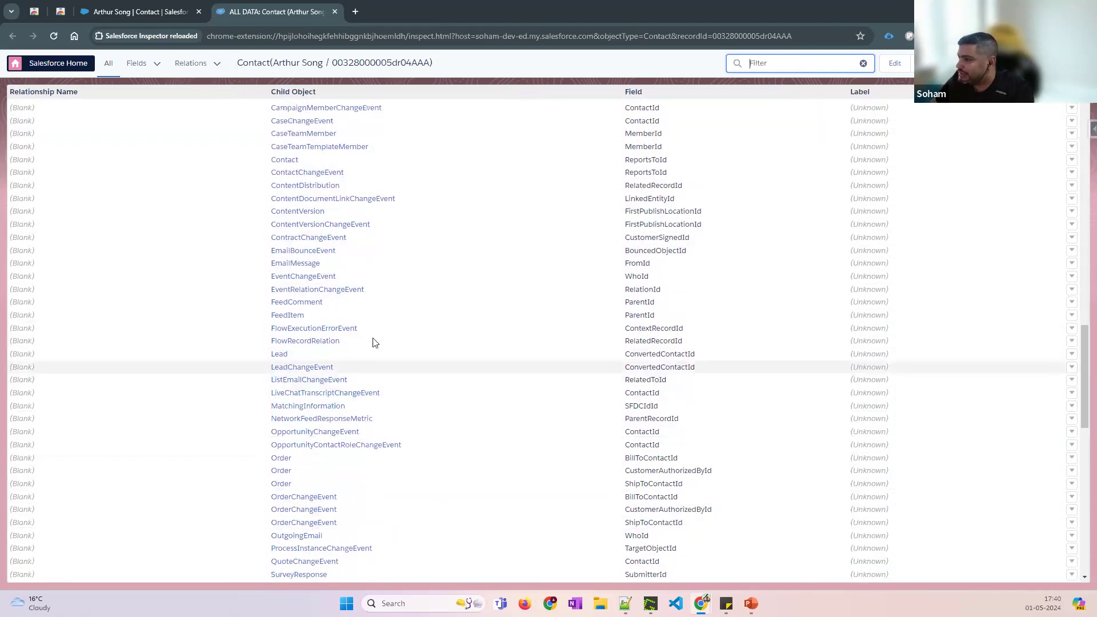
scroll(411, 314, "up", 5)
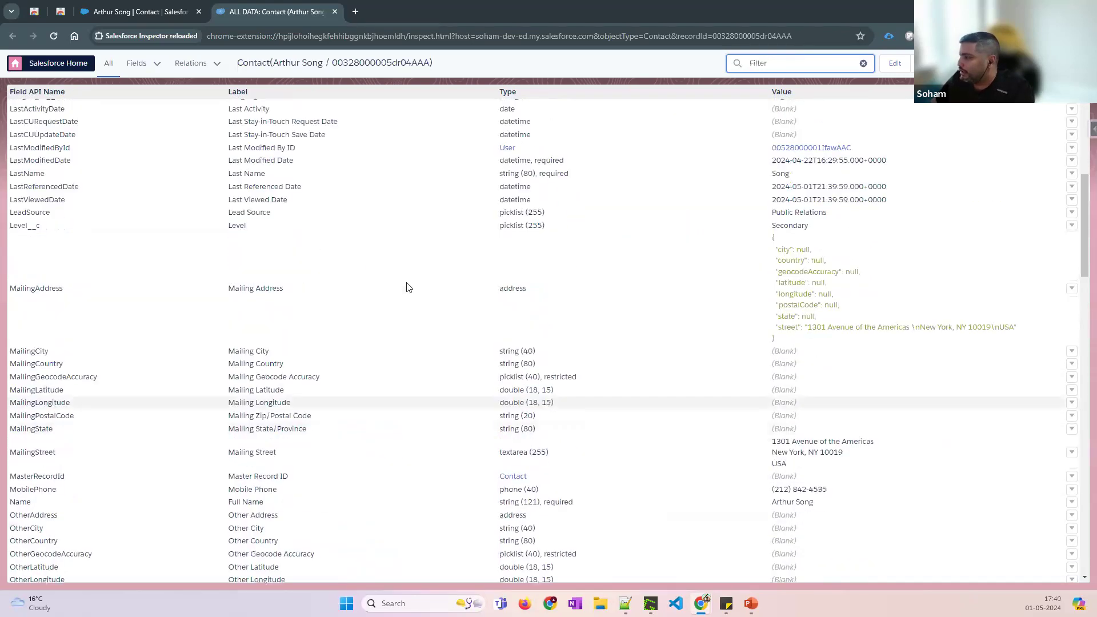
scroll(409, 287, "up", 7)
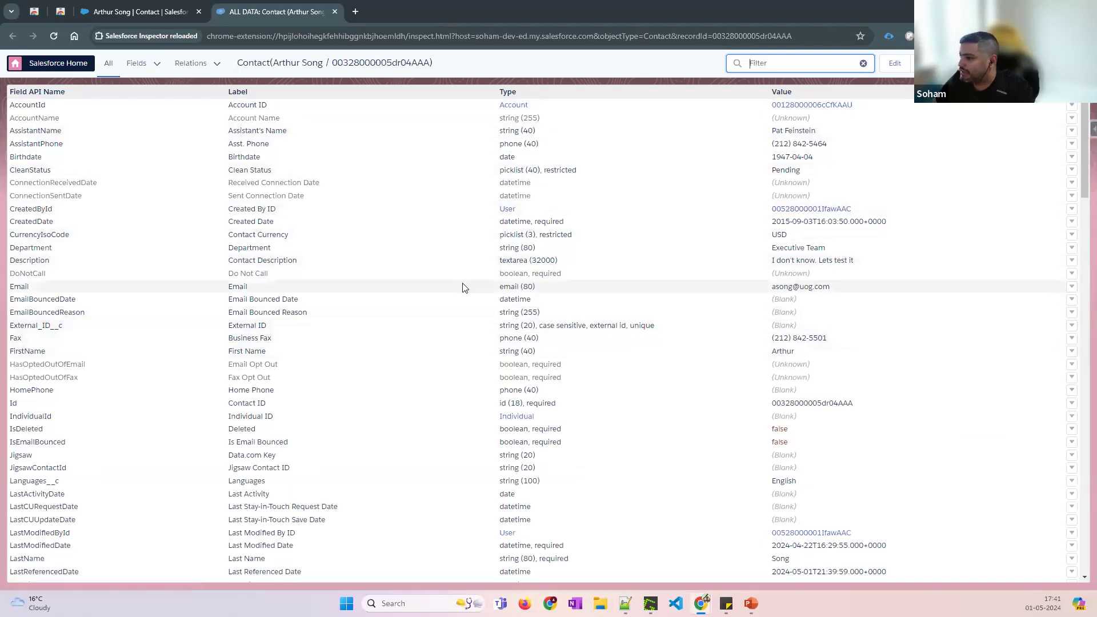
Append .invalid to the contact's Email value and save the record
double_click(837, 288)
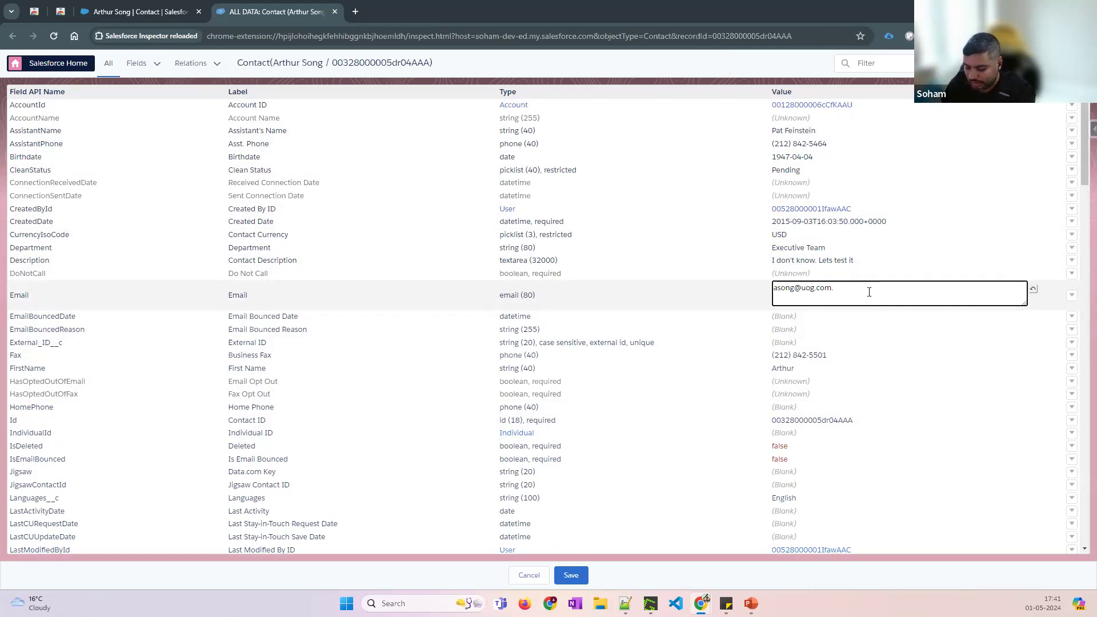
type(".invalid")
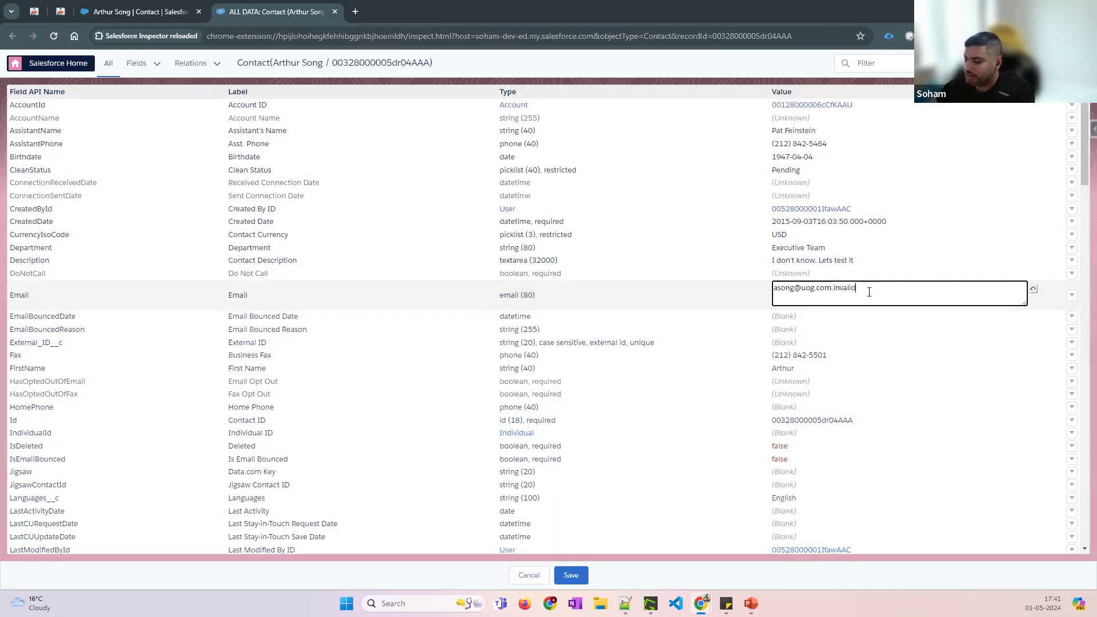
left_click(572, 576)
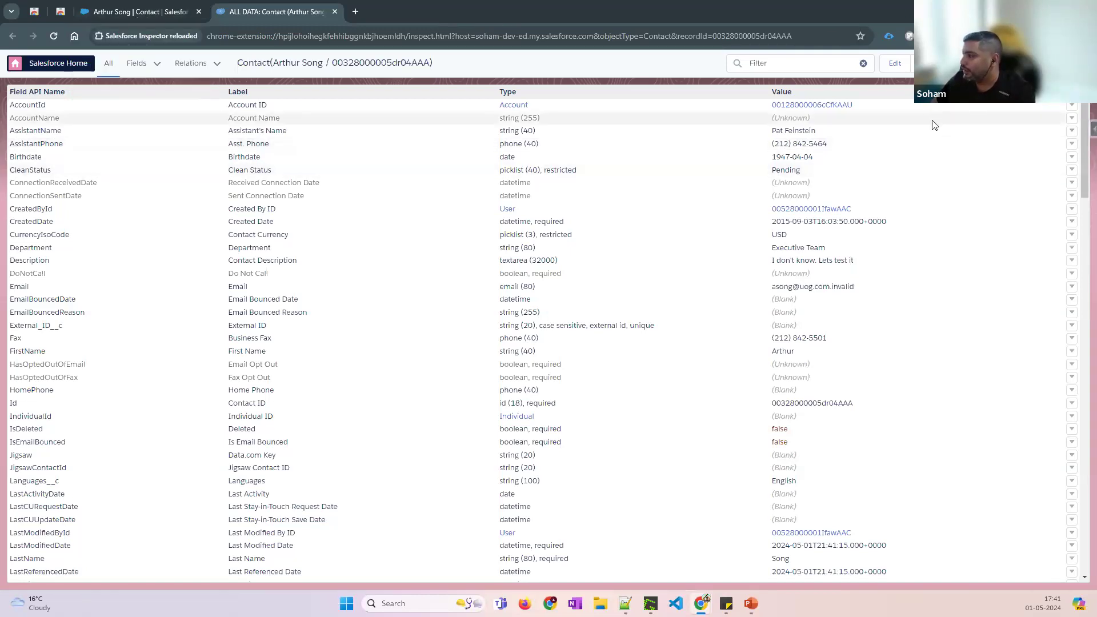
Open a Data Export query for the contact and bring up its Contact field suggestions
left_click(1036, 63, "ctrl")
left_click(405, 10)
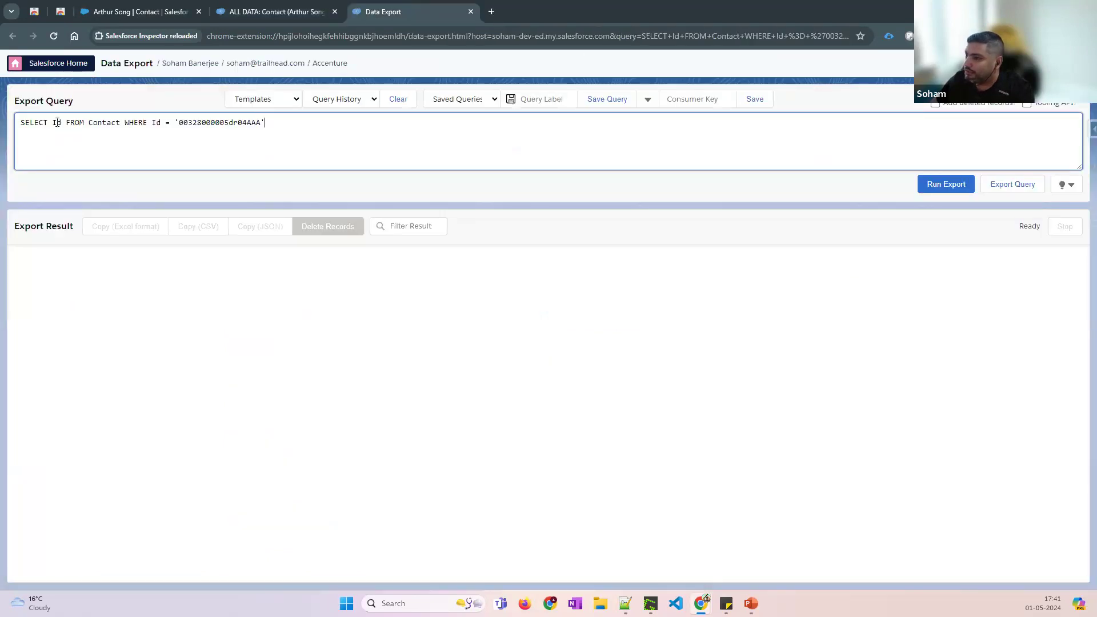
left_click_drag(20, 123, 120, 124)
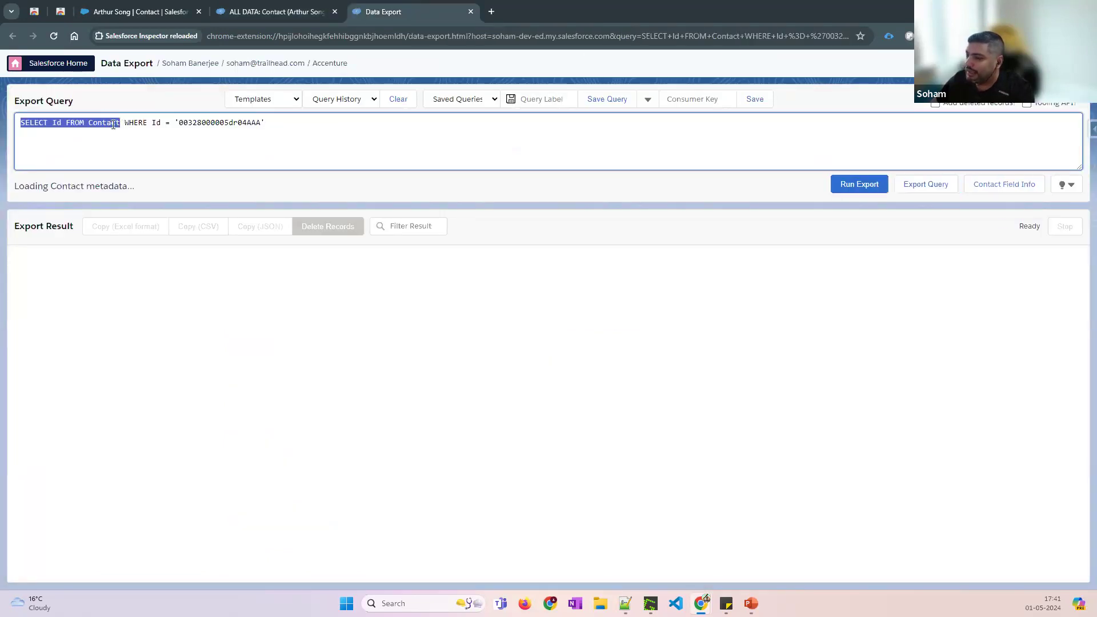
left_click(64, 123)
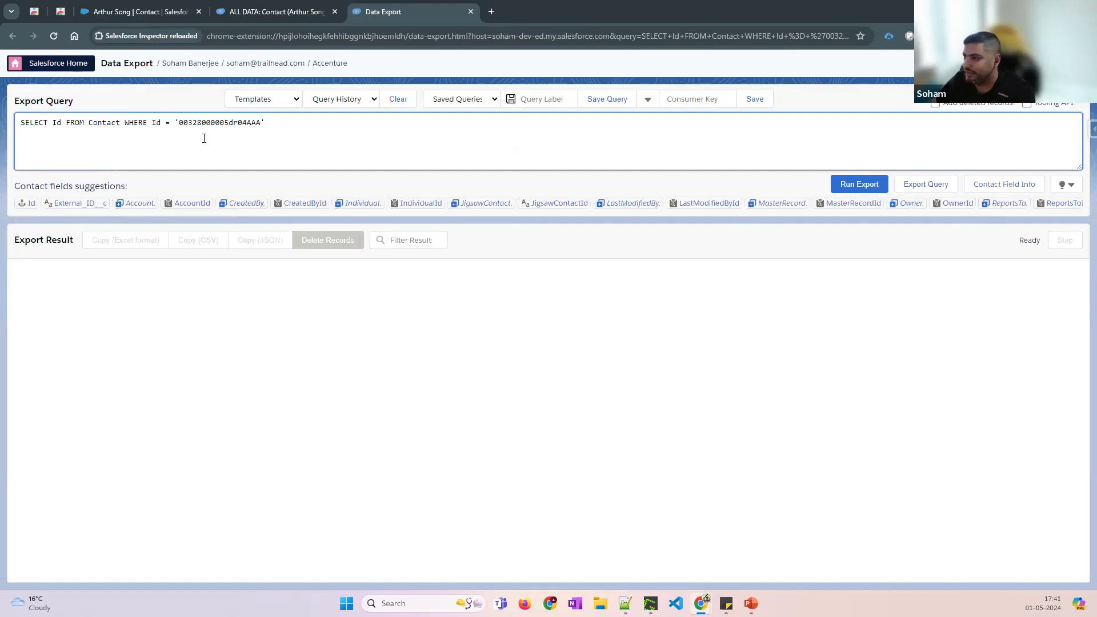
From the contact record, open a blank New Contact form in its own tab
left_click(280, 11)
left_click(158, 9)
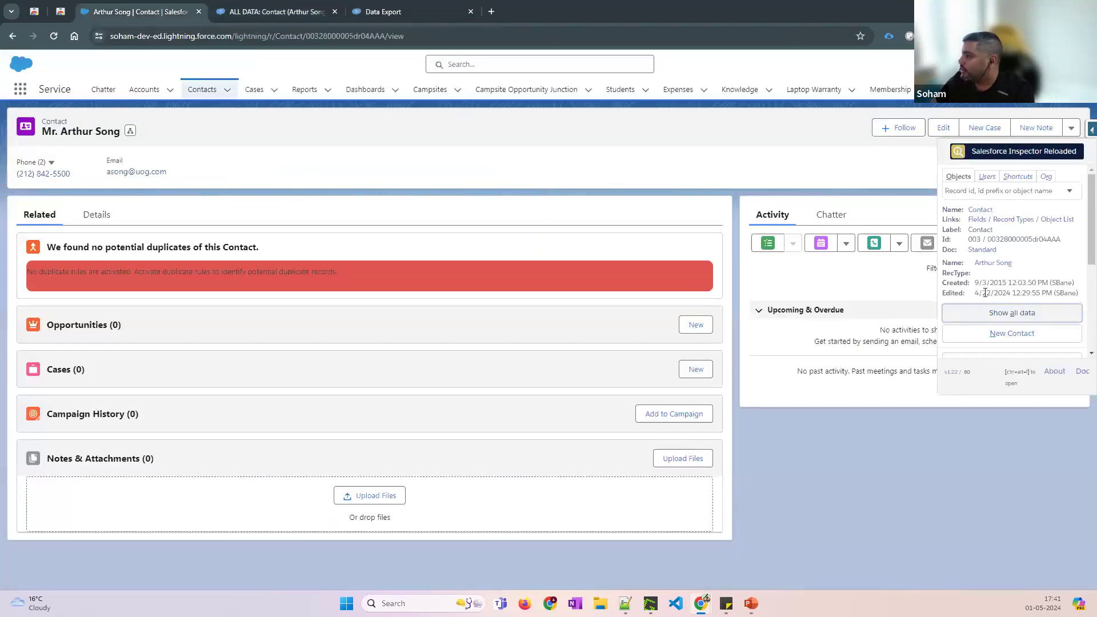
scroll(1006, 274, "down", 1)
left_click(1010, 221)
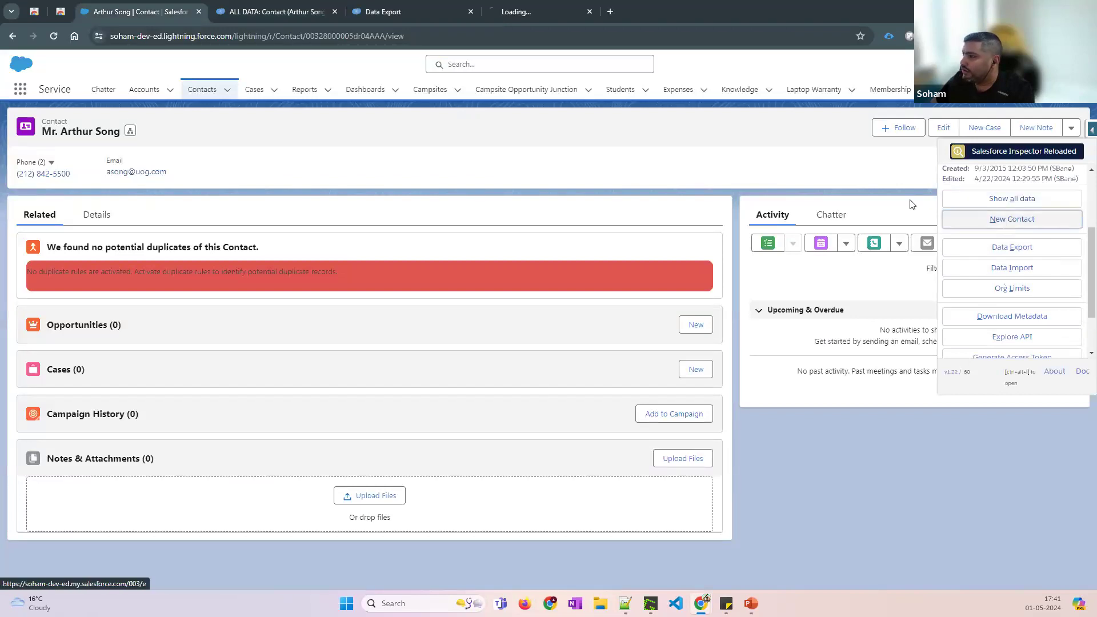
left_click(526, 13)
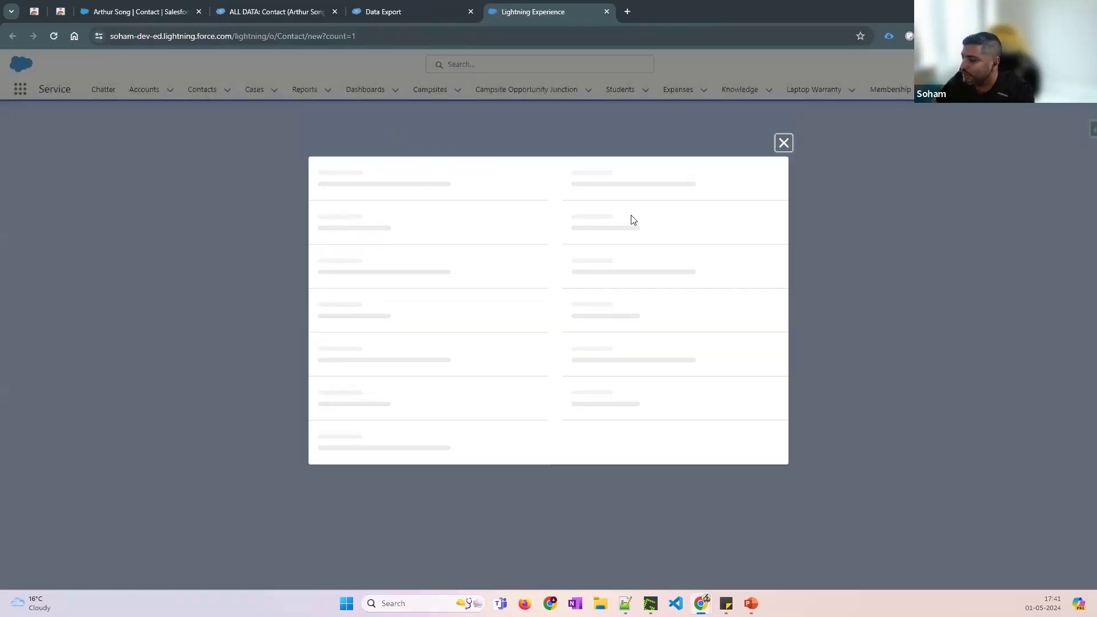
Back on the contact record, show the current user's details: System Administrator profile, CEO role
left_click(156, 11)
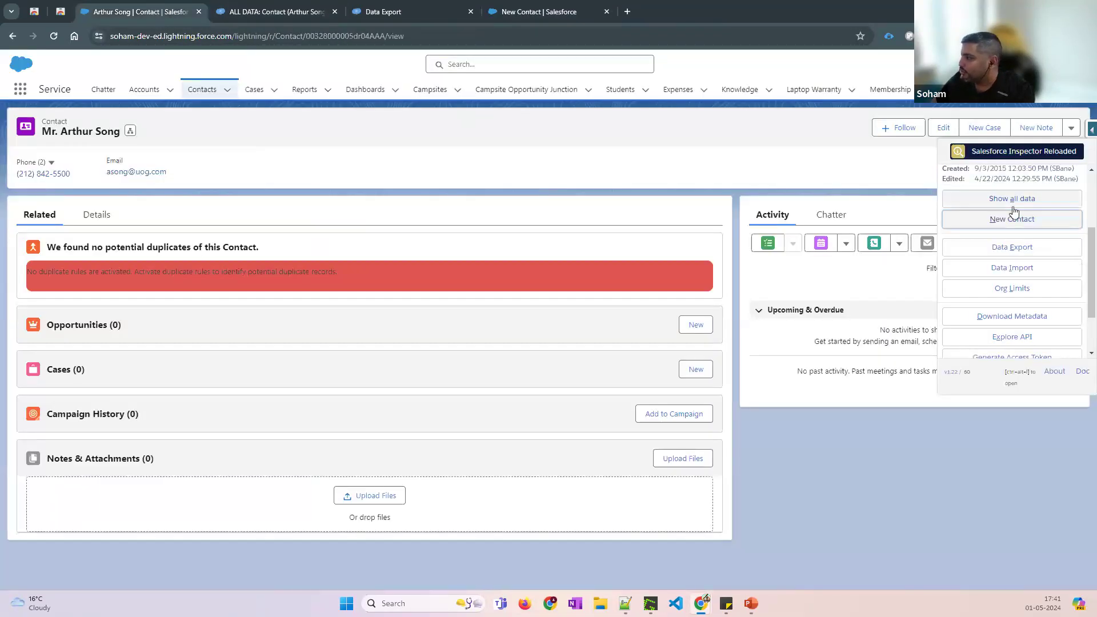
scroll(992, 214, "up", 3)
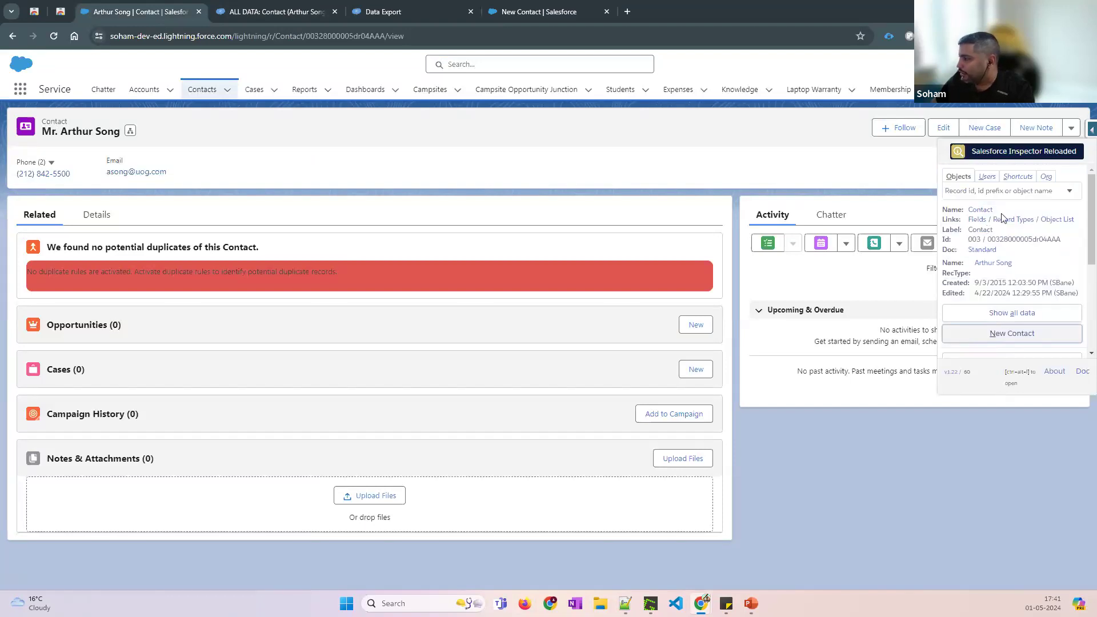
scroll(966, 227, "down", 2)
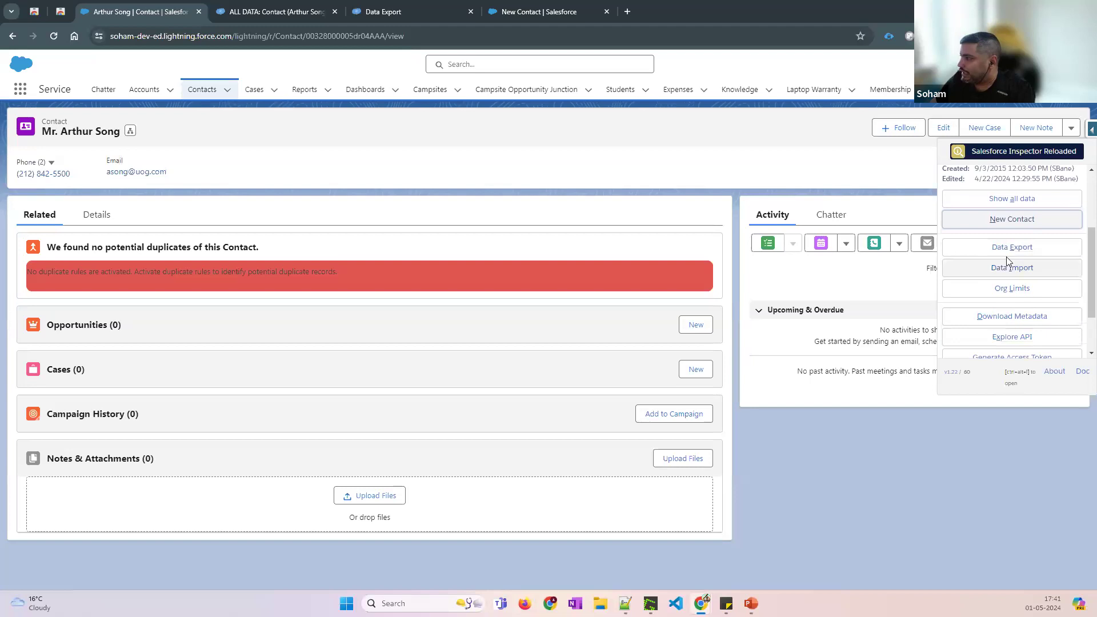
scroll(1007, 255, "up", 3)
left_click(987, 181)
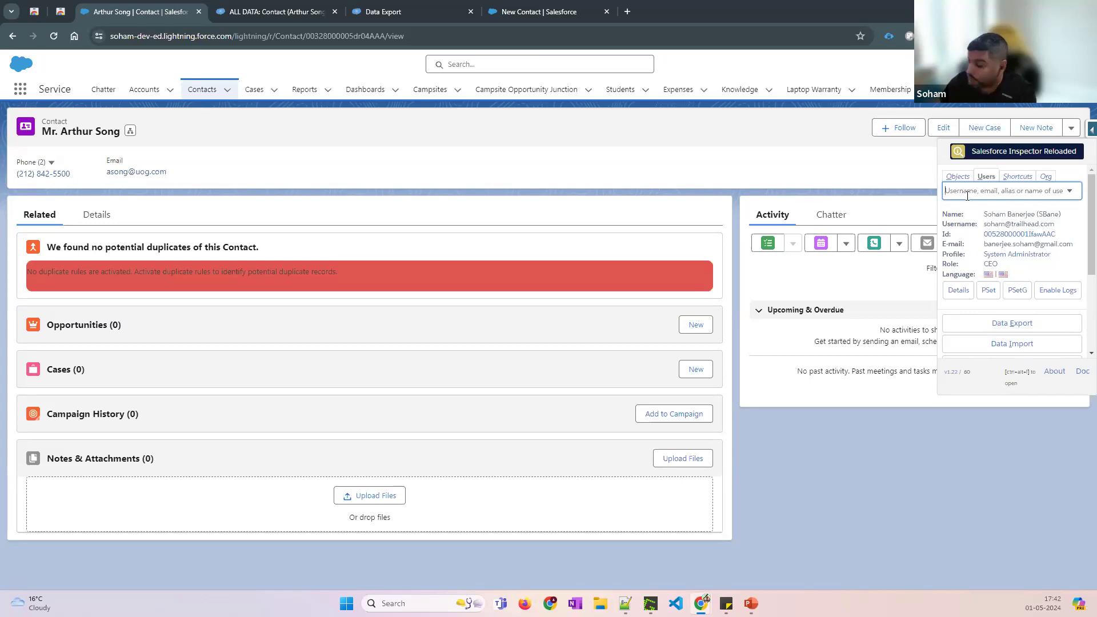
Open Setup in a new tab and find 'user' in Quick Find to list all users
left_click(1002, 64)
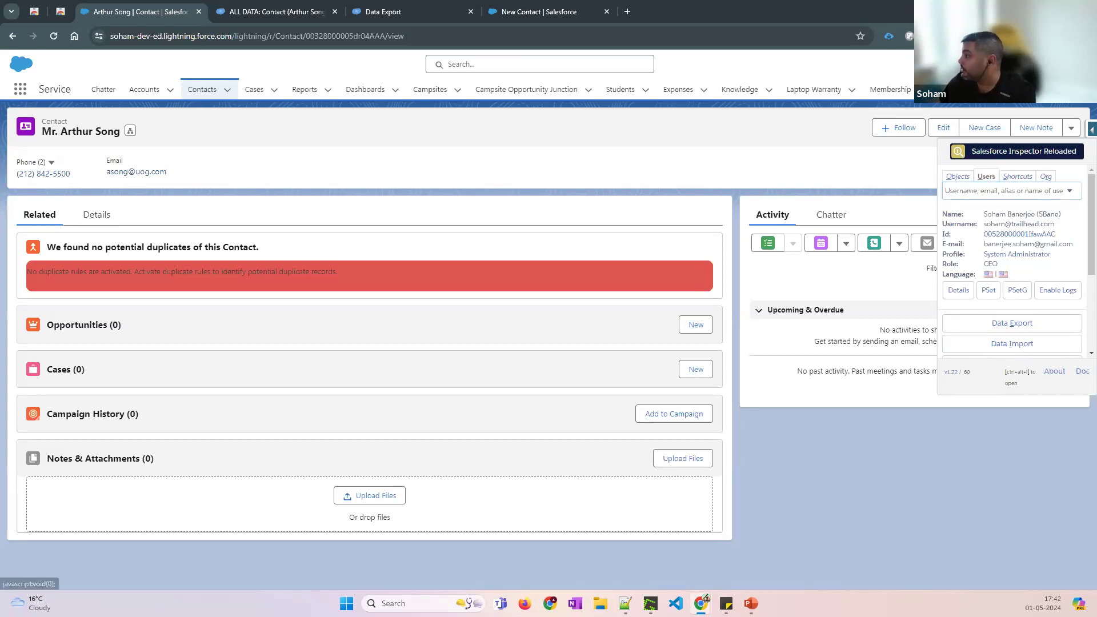
left_click(990, 94, "ctrl")
left_click(662, 12)
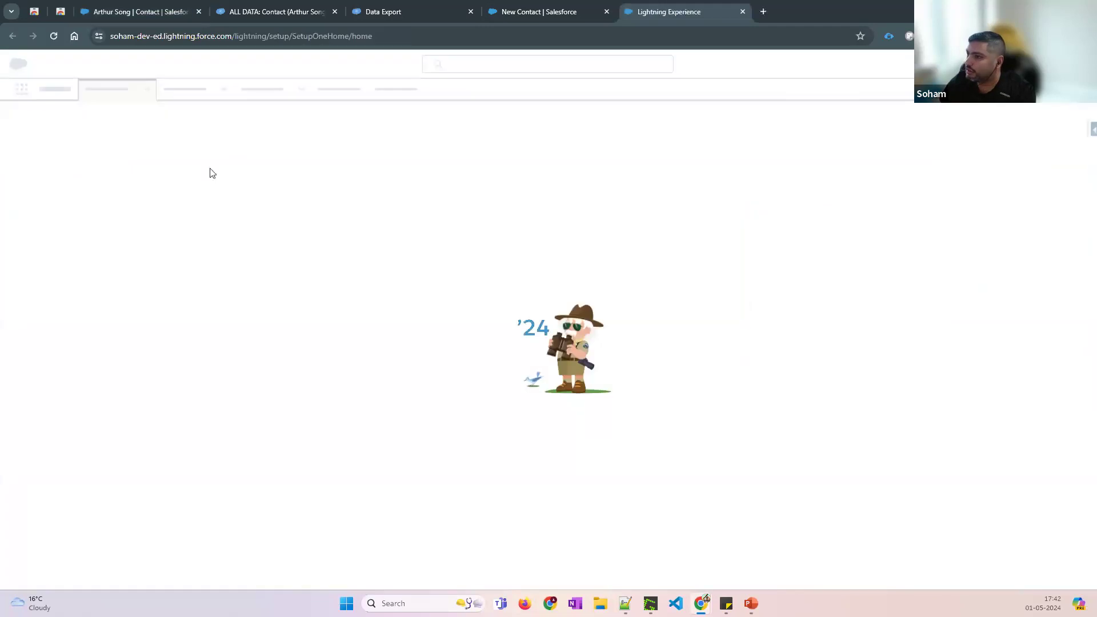
left_click(75, 125)
type("users")
left_click(40, 294)
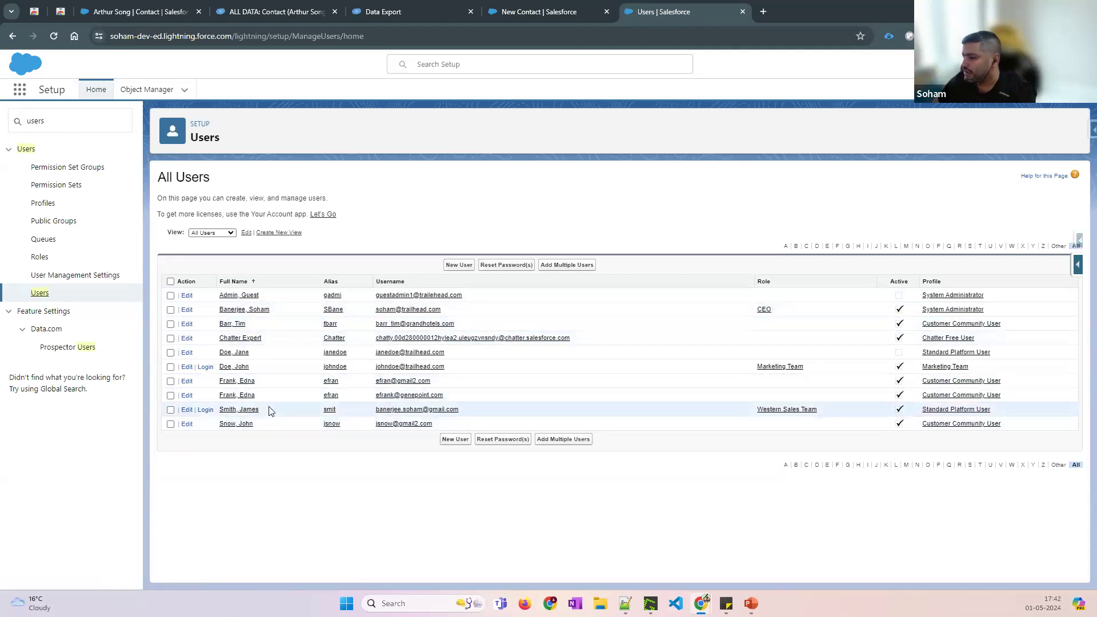
Return to the contact and search the Inspector's Users tab for a user by name
left_click(137, 12)
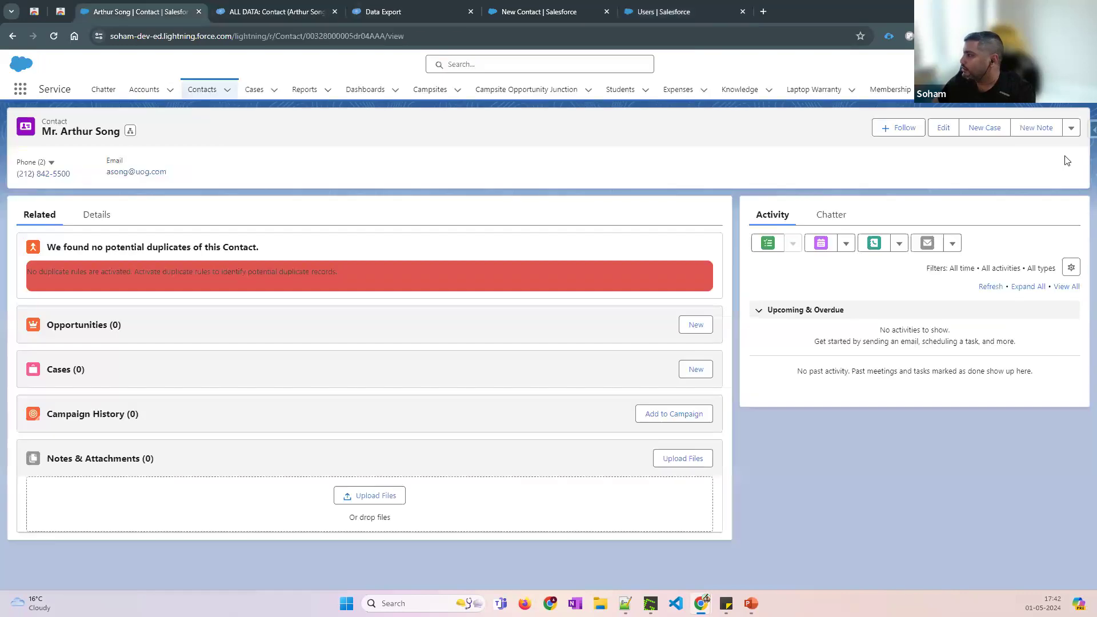
left_click(1091, 133)
left_click(990, 192)
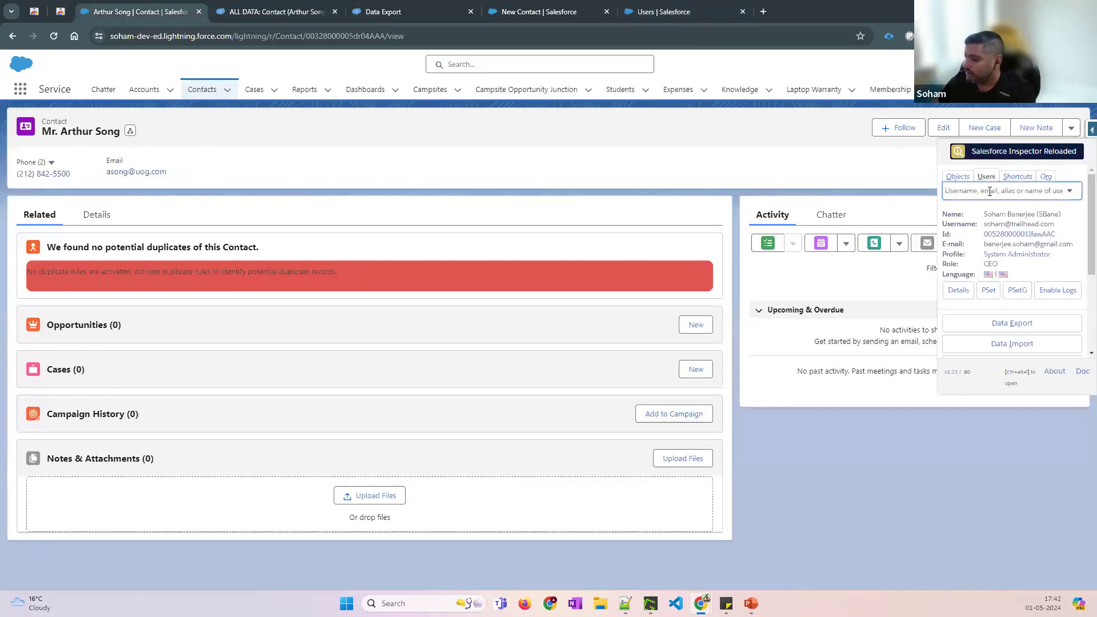
type("james")
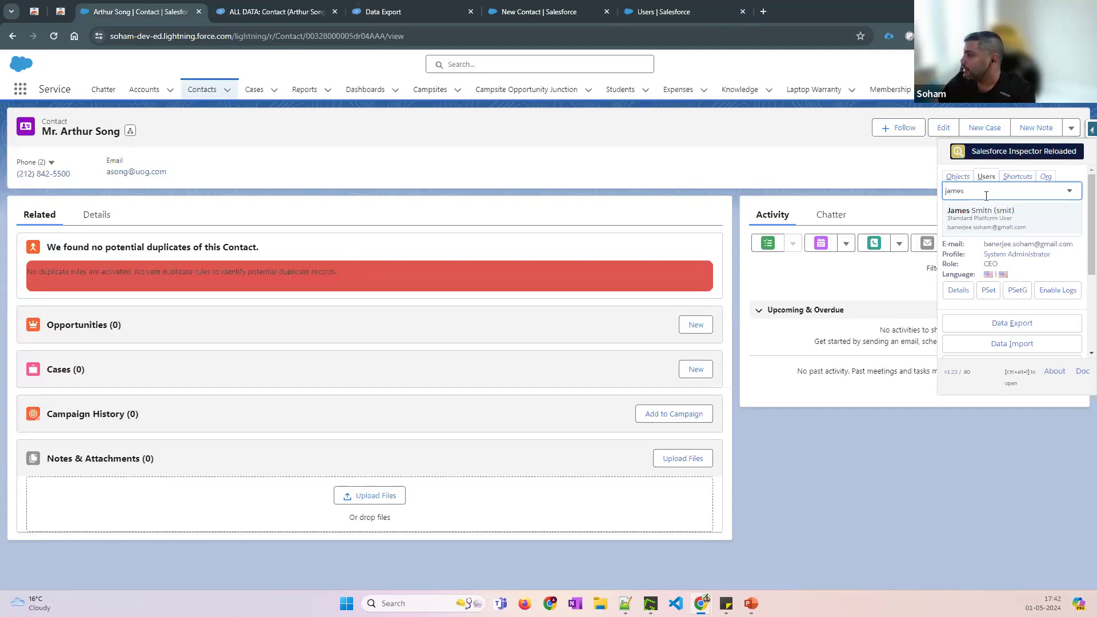
Show the matched user's profile and role, then move to the Inspector's Shortcuts search
left_click(974, 222)
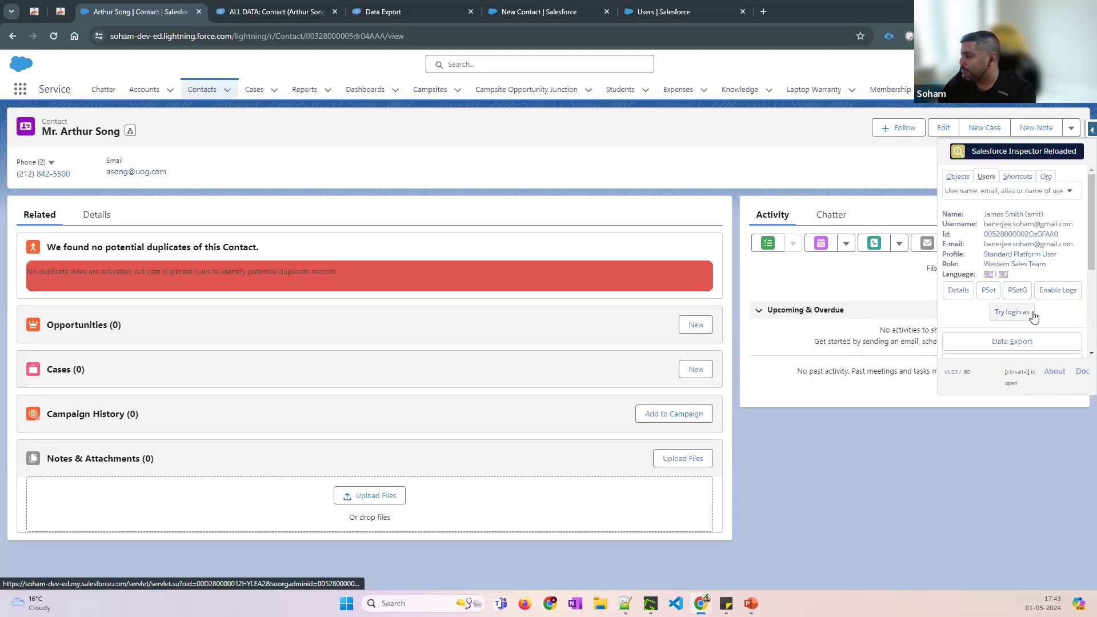
left_click(1018, 178)
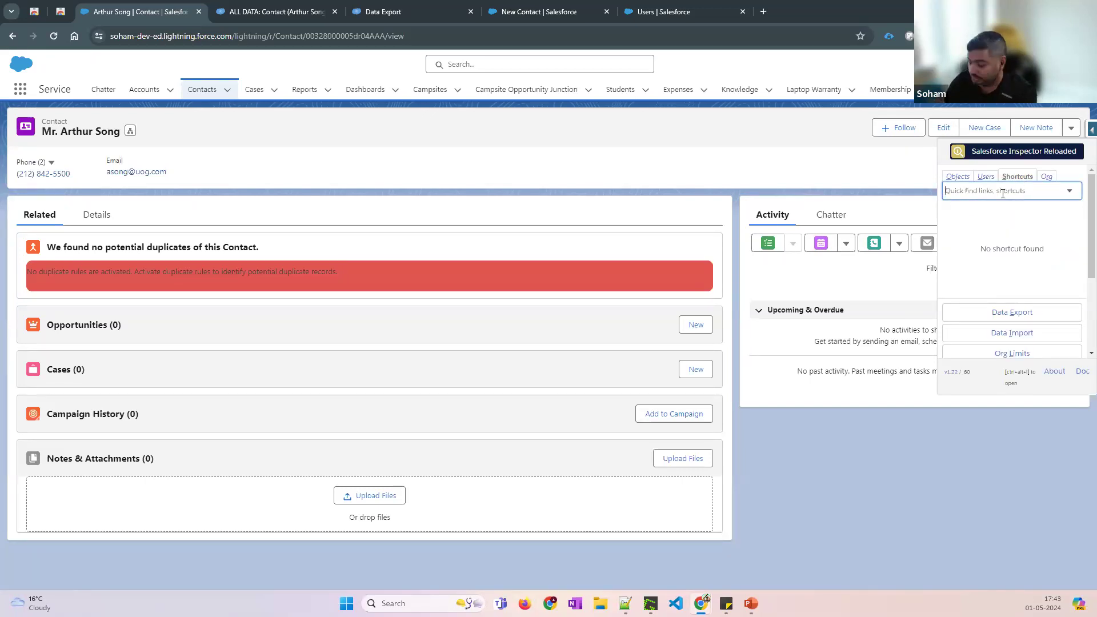
Search the setup shortcuts for 'flo' and scroll through the Flow results
type("flow")
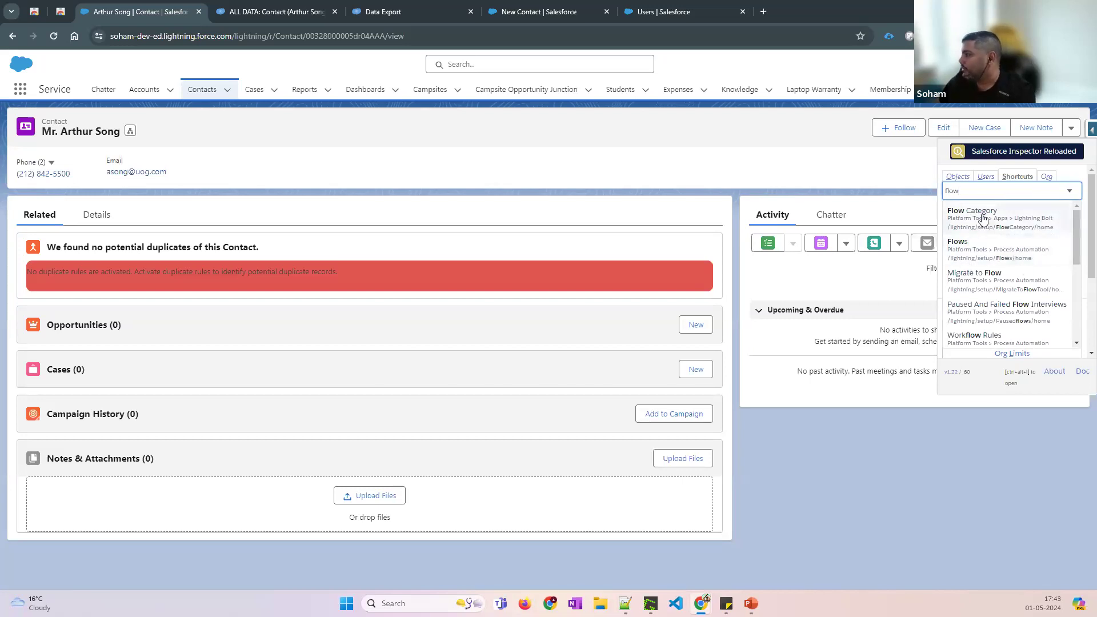
scroll(997, 280, "down", 1)
scroll(977, 297, "down", 1)
scroll(972, 320, "down", 1)
scroll(1015, 252, "up", 3)
Search shortcuts for 'deploy', clear the box, and show org details: AP50, Developer Edition, Spring '24
key("ctrl+a")
type("deploy")
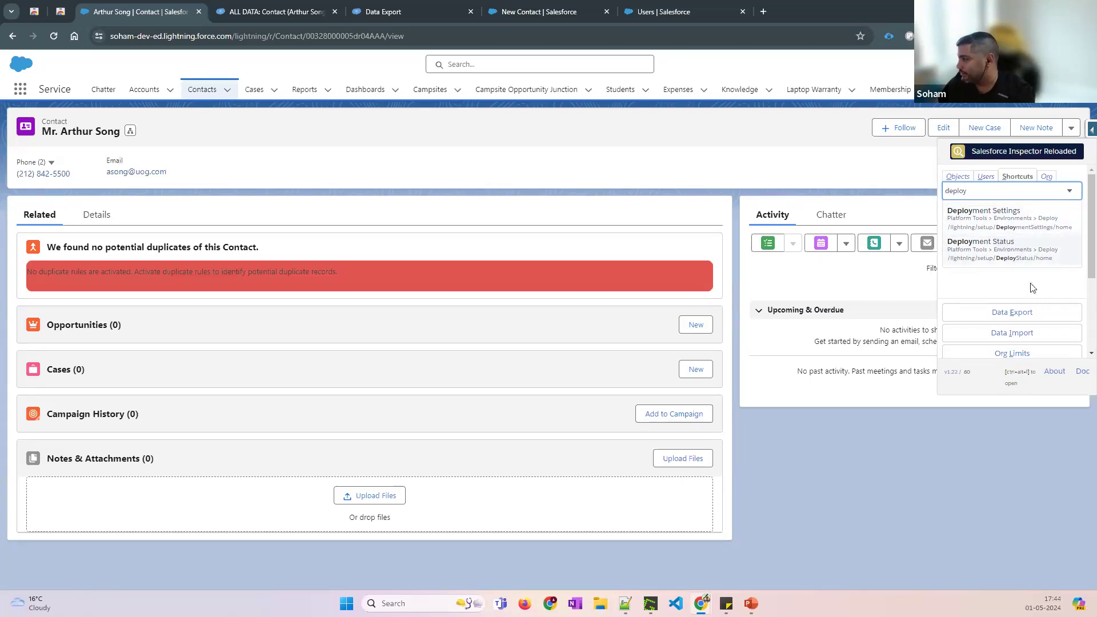
key("ctrl+a")
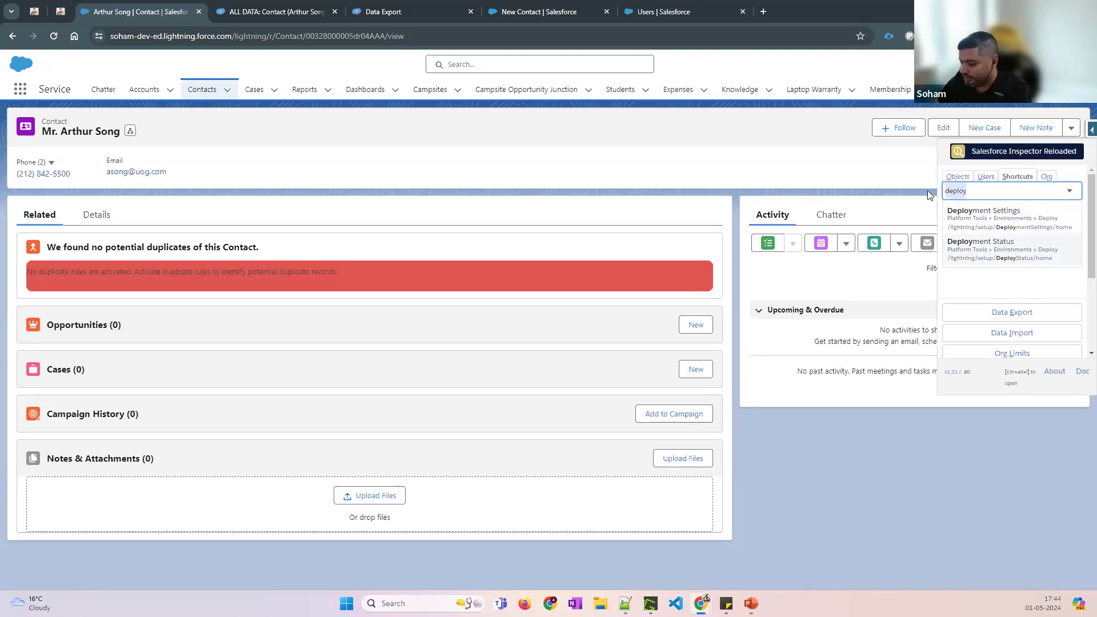
key("BackSpace")
left_click(1046, 177)
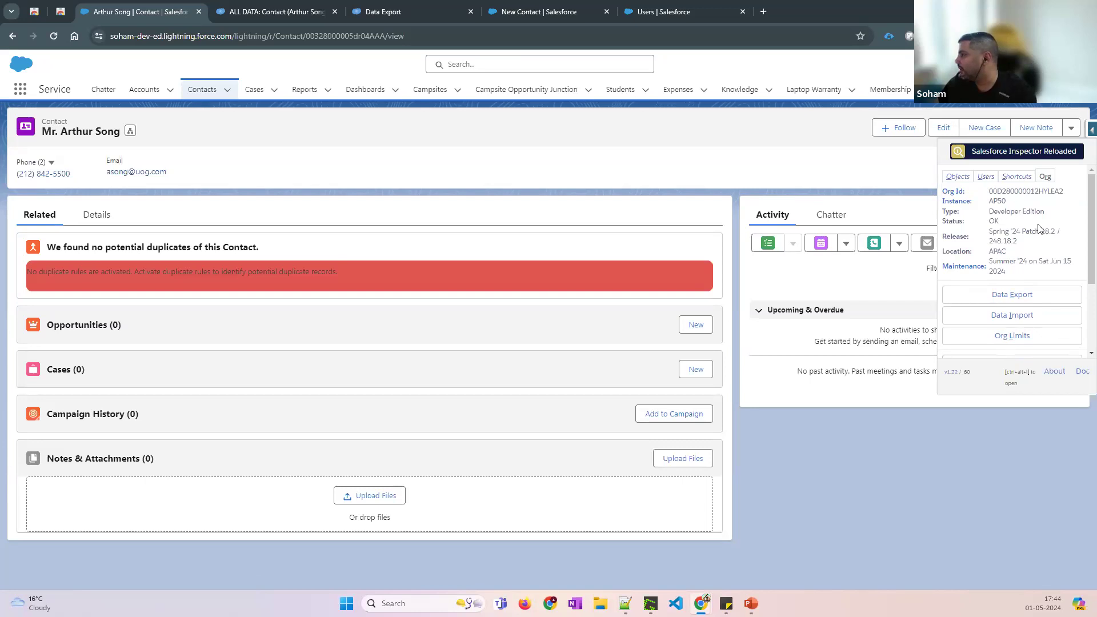
left_click_drag(1048, 216, 983, 216)
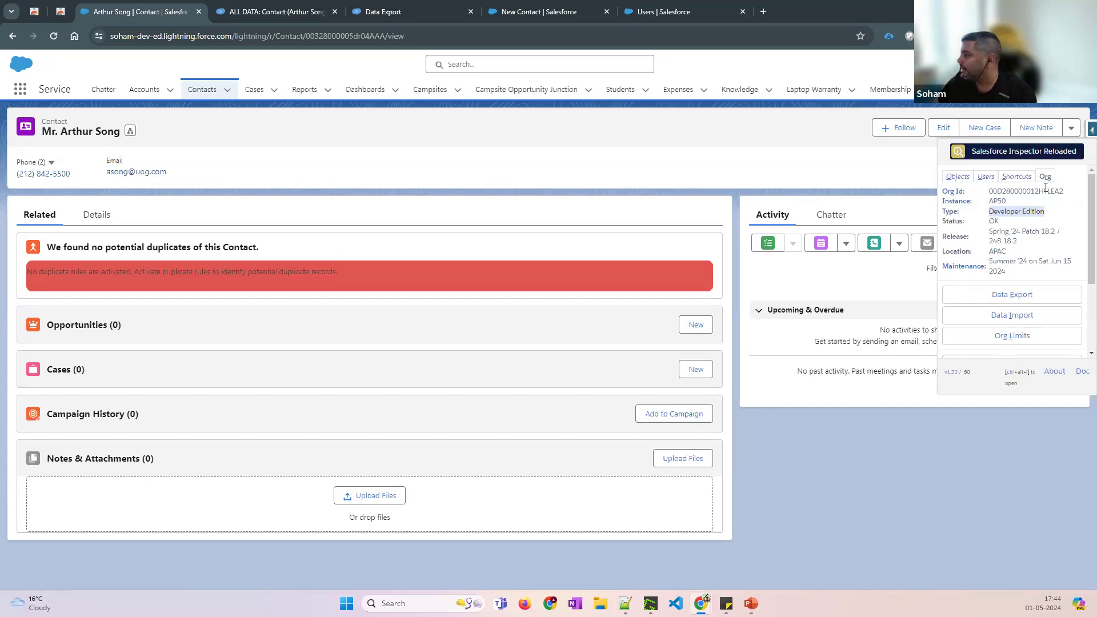
left_click_drag(1065, 194, 988, 201)
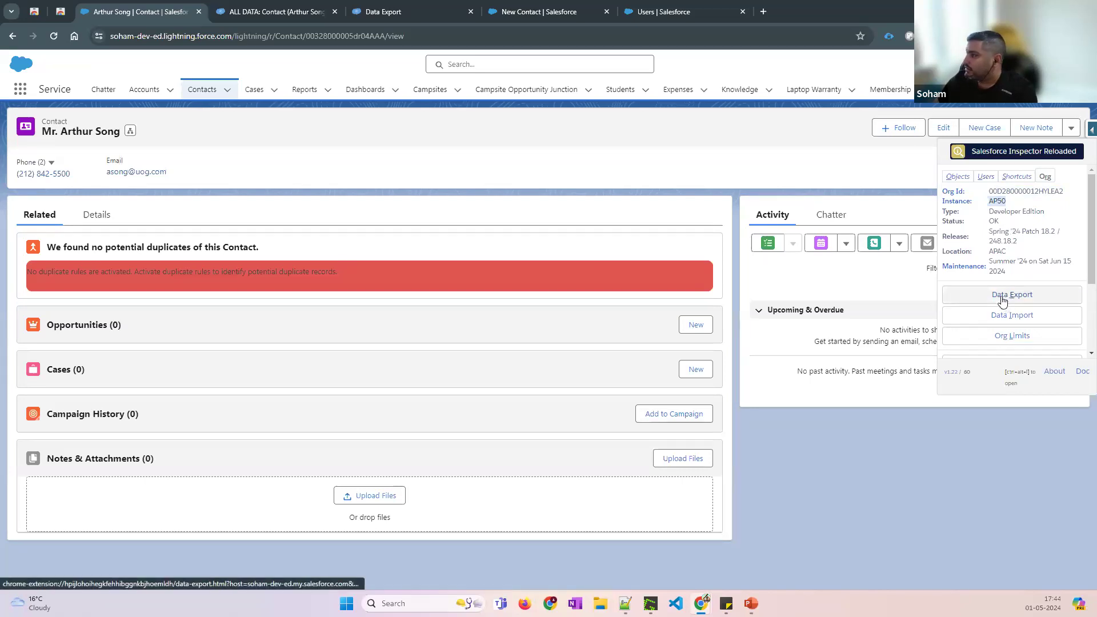
Show the contact's Details fields and highlight the External ID label
left_click(958, 177)
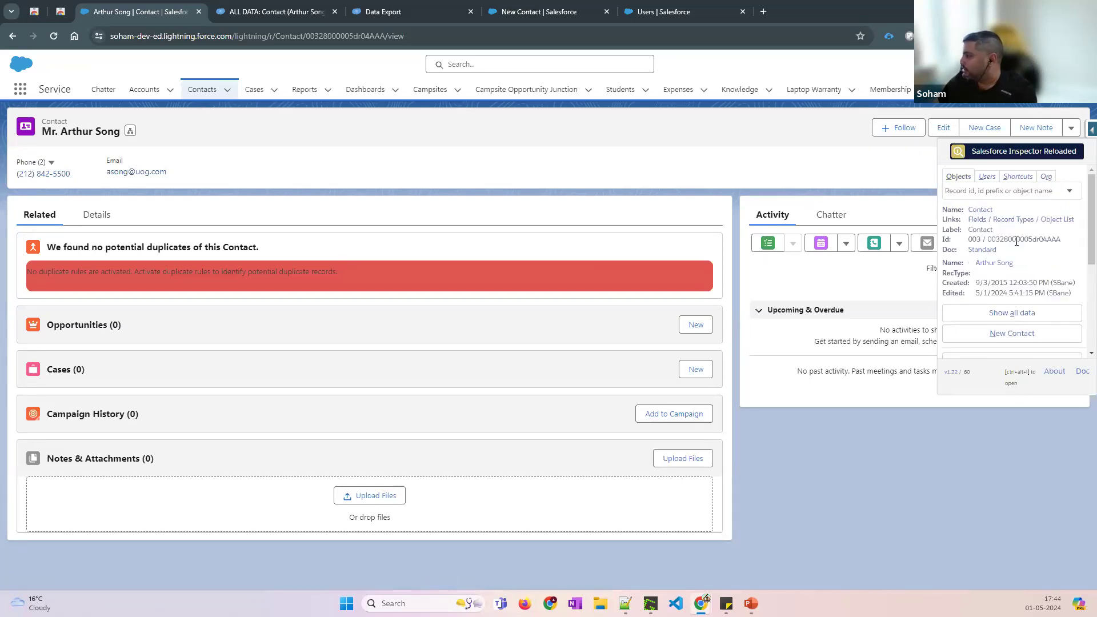
scroll(1012, 257, "down", 3)
scroll(1014, 262, "down", 1)
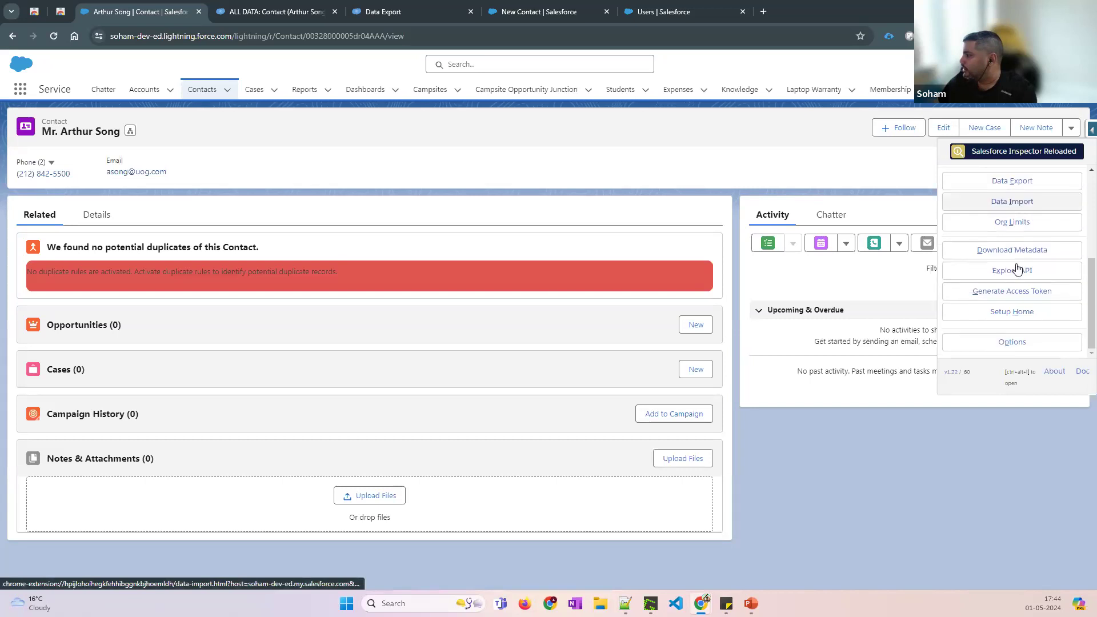
scroll(1014, 263, "up", 3)
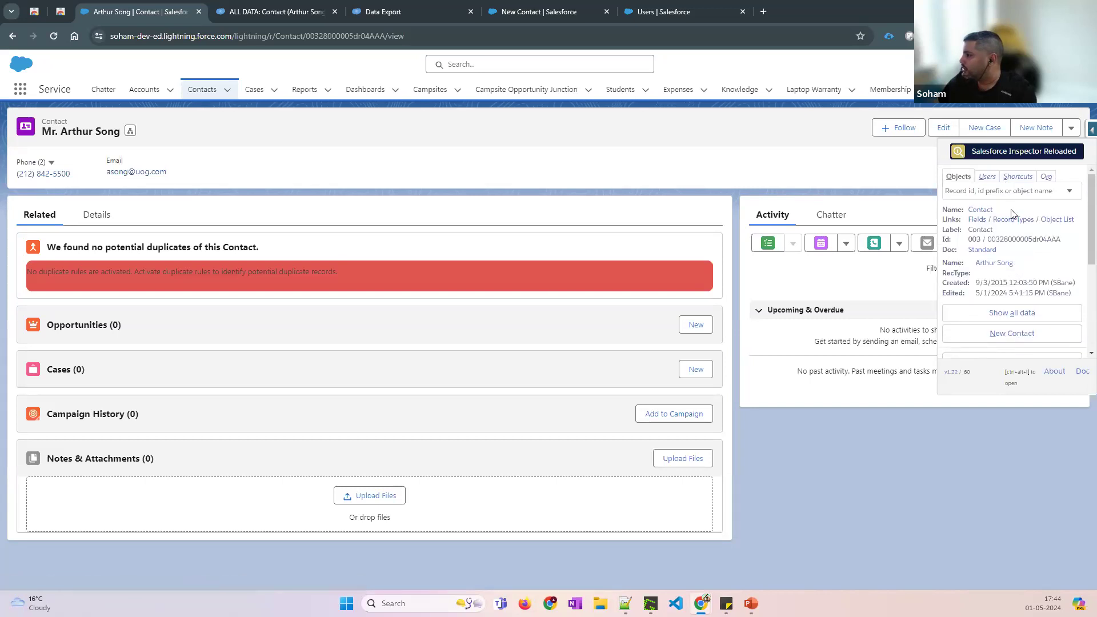
left_click(96, 215)
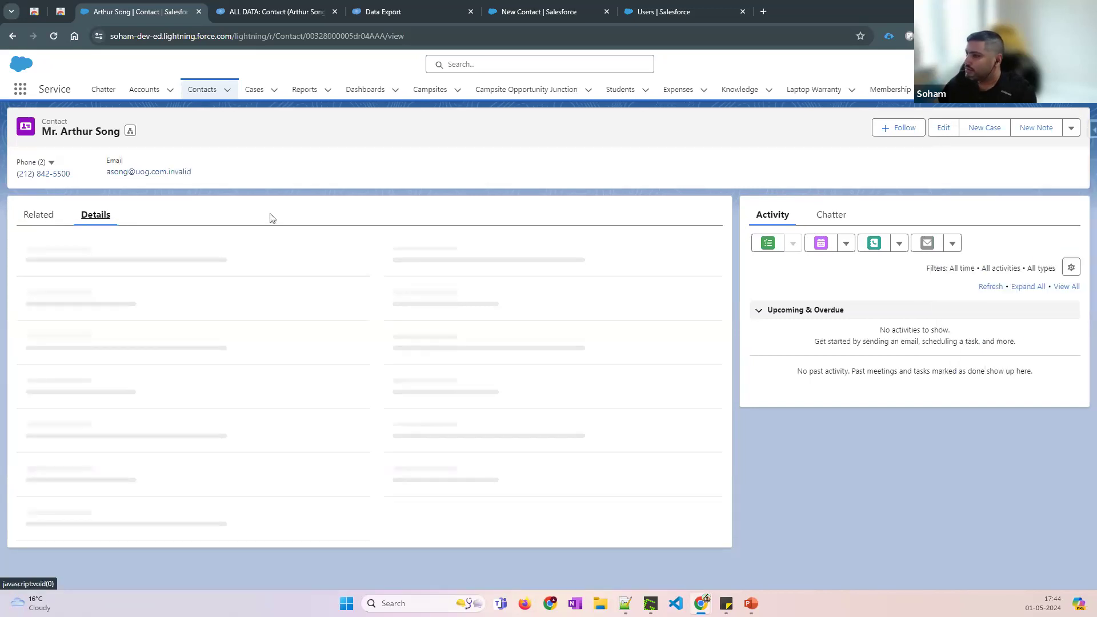
left_click(1081, 131)
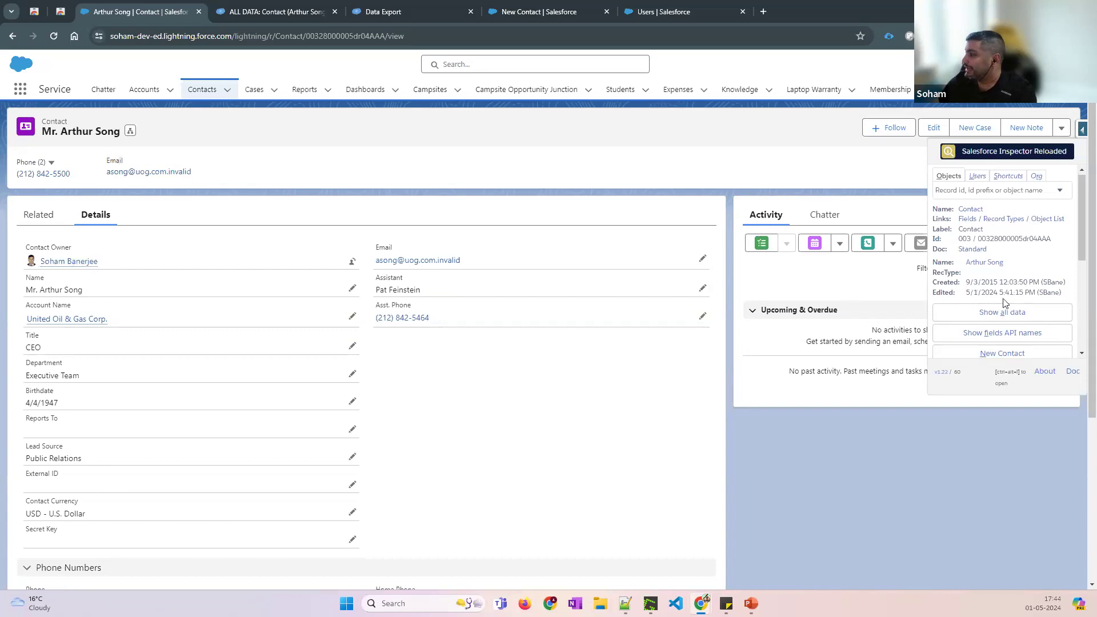
scroll(1005, 303, "down", 1)
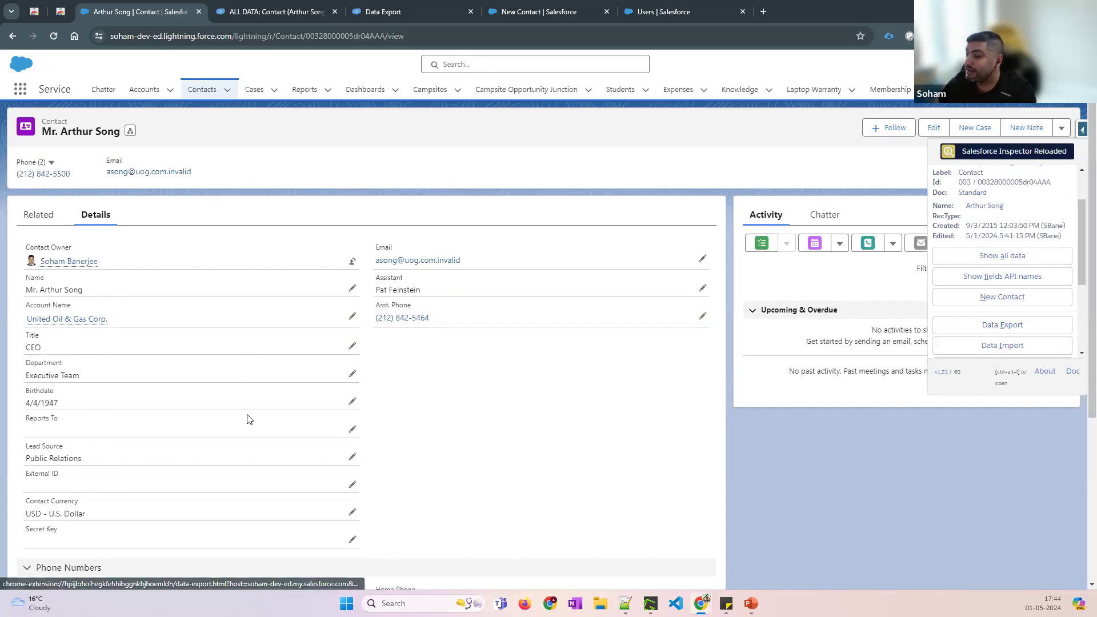
left_click_drag(69, 475, 26, 479)
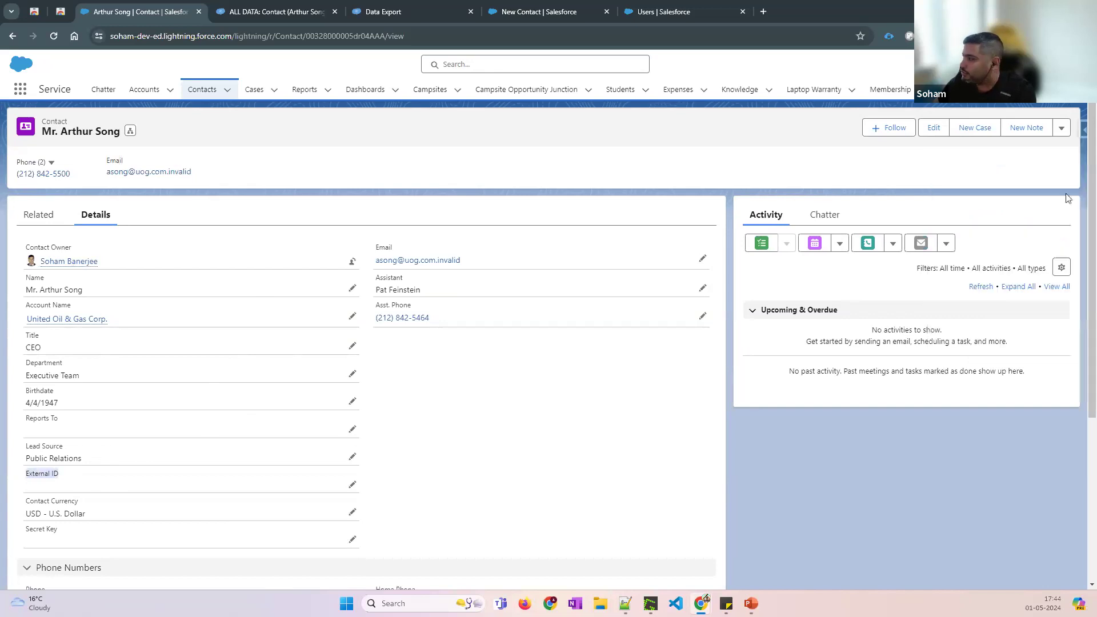
Turn on Show fields API names, revealing names like External_ID__c, then reopen the Inspector tool list
left_click(1082, 129)
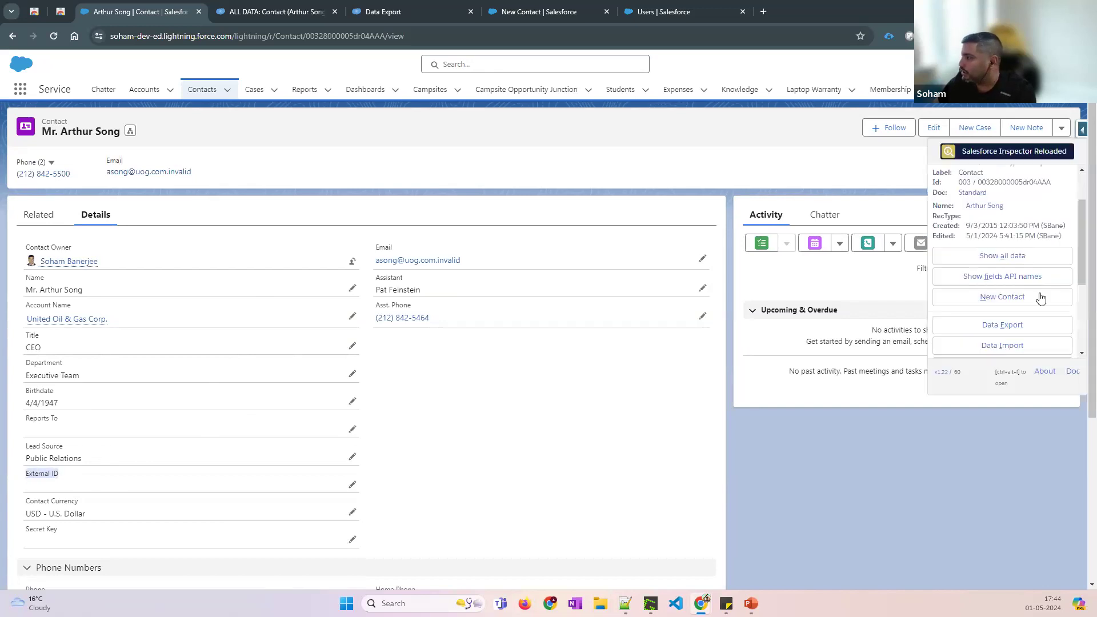
left_click(1001, 277)
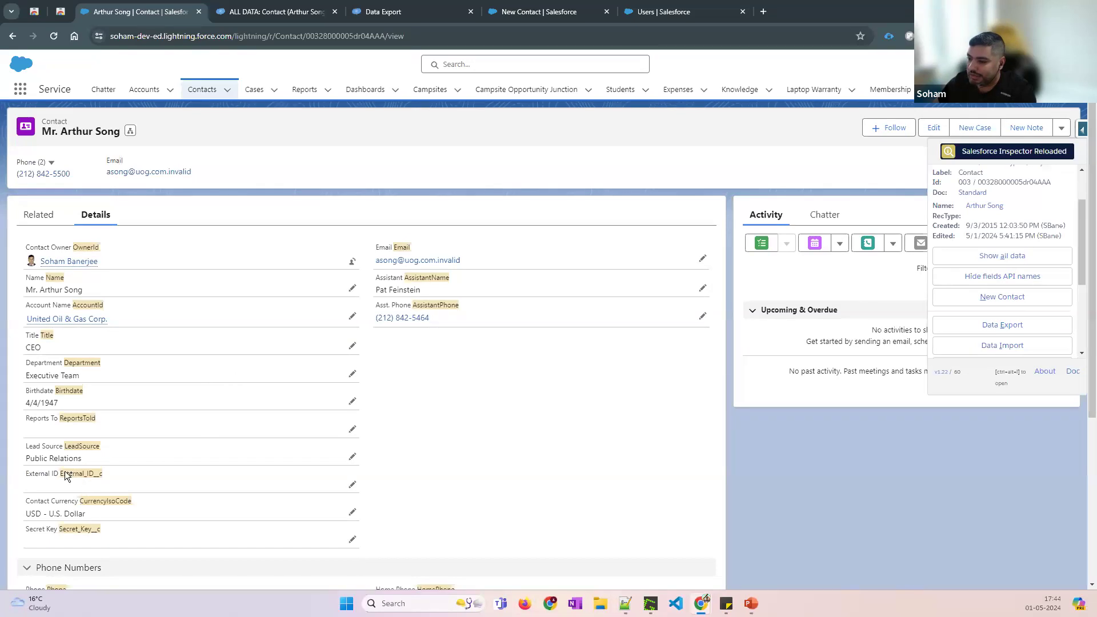
left_click_drag(93, 475, 103, 474)
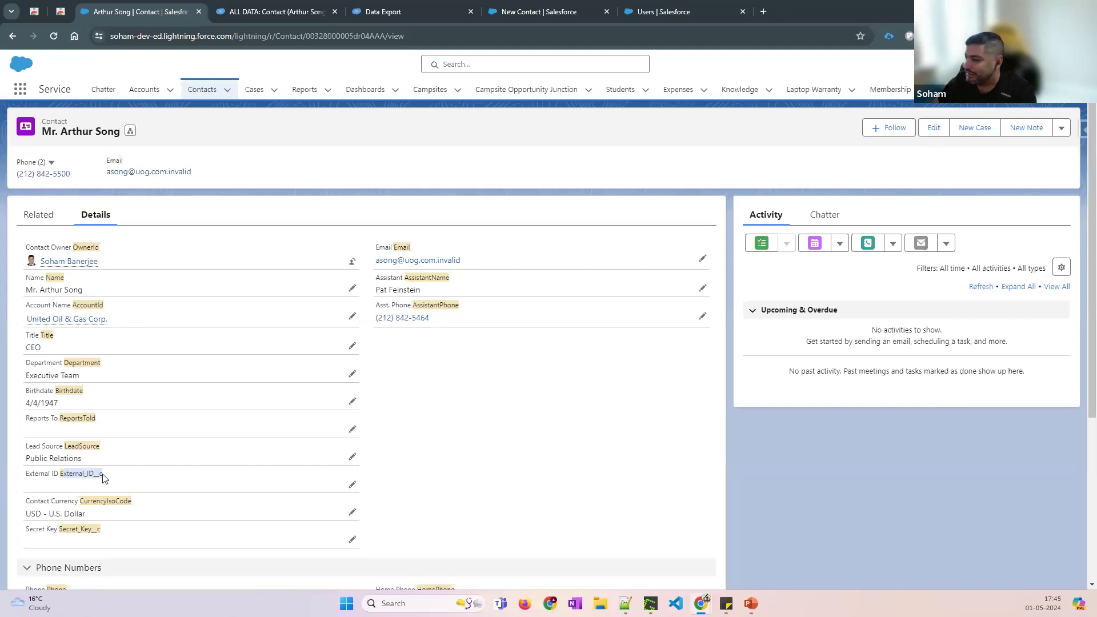
left_click(1082, 129)
scroll(1006, 317, "down", 2)
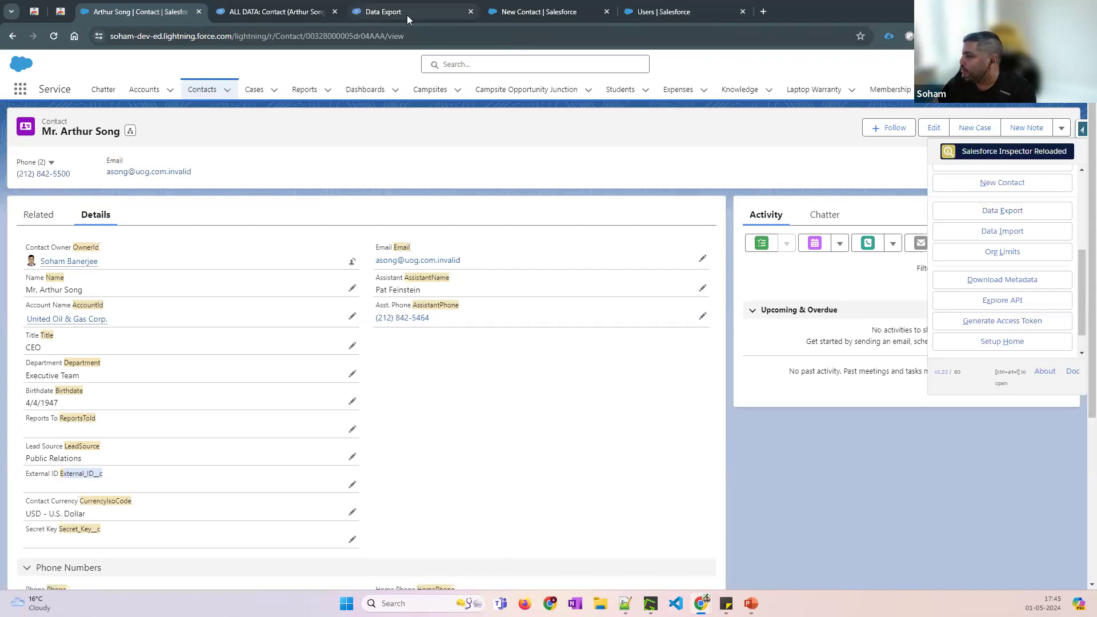
Open Data Export in a new tab and close the All Data, duplicate, New Contact and Users tabs
left_click(1004, 211)
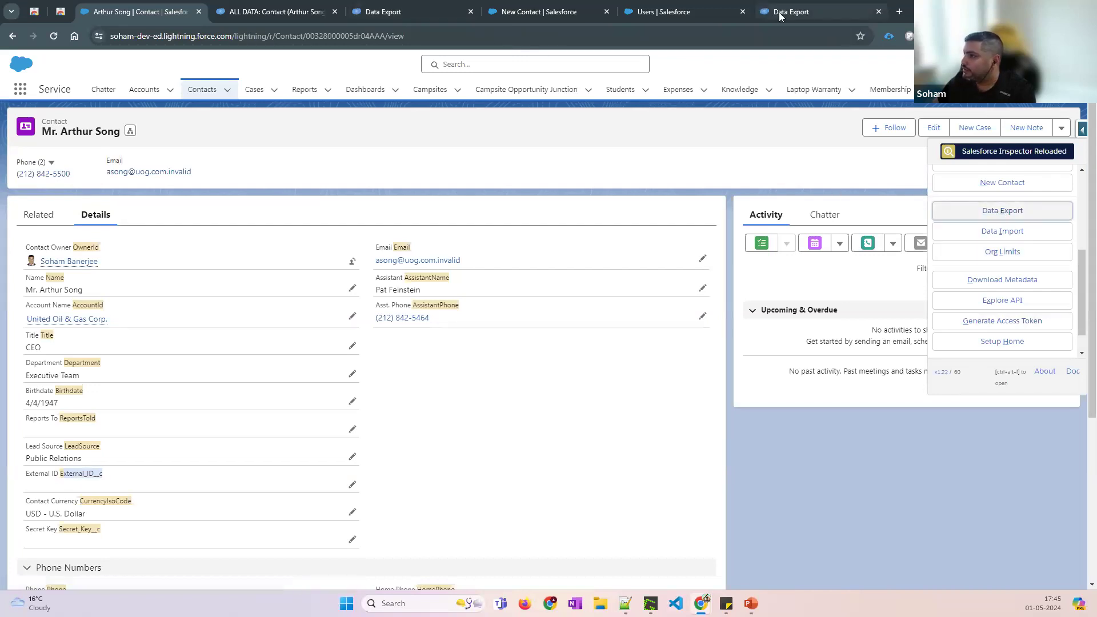
left_click_drag(780, 12, 399, 16)
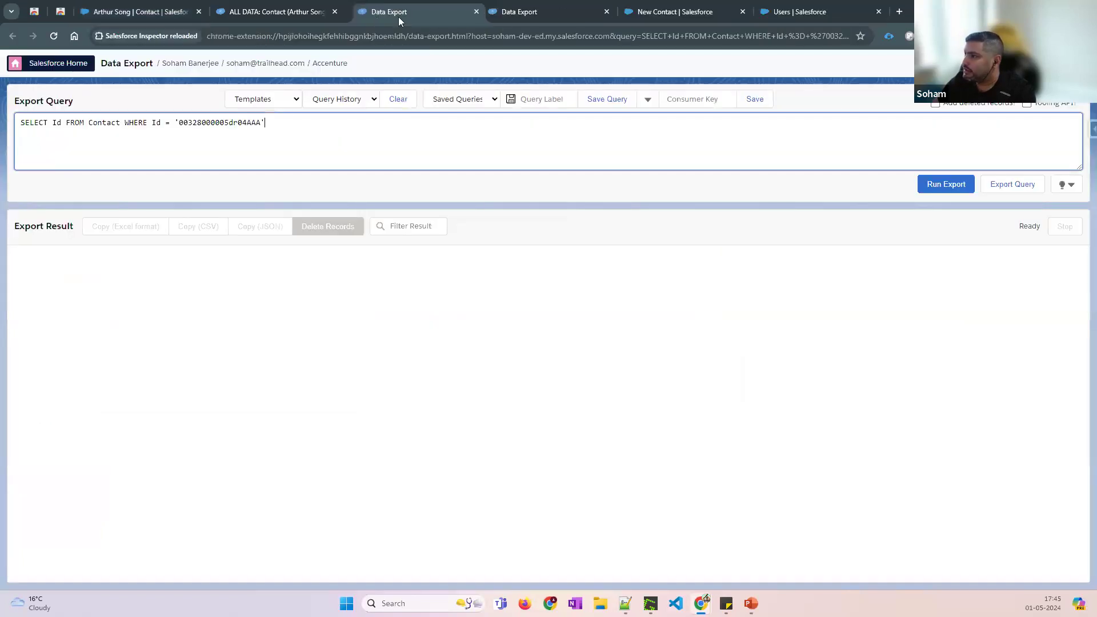
left_click(335, 12)
left_click(471, 12)
left_click(473, 12)
left_click(476, 13)
left_click(472, 12)
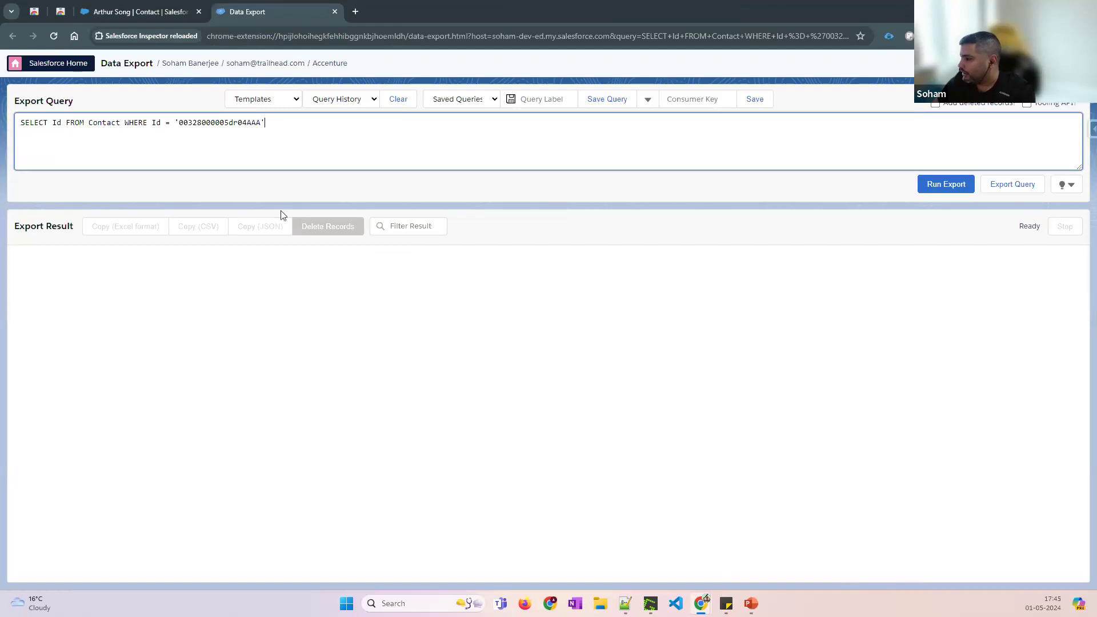
Replace the prefilled Contact query with SELECT Id FROM Contact
left_click(102, 122)
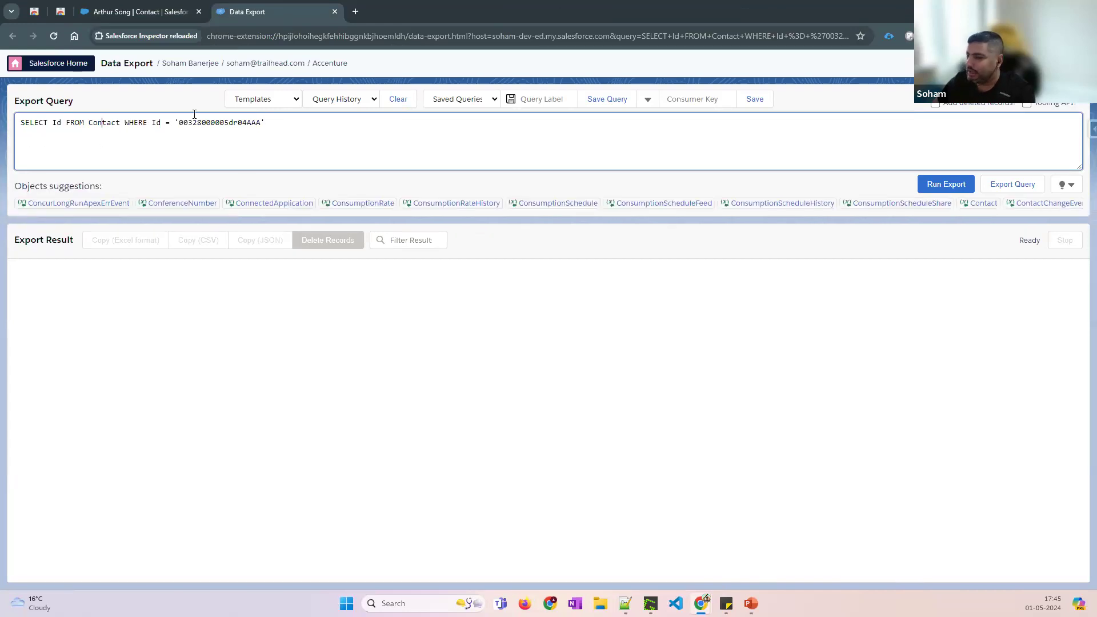
left_click(115, 123)
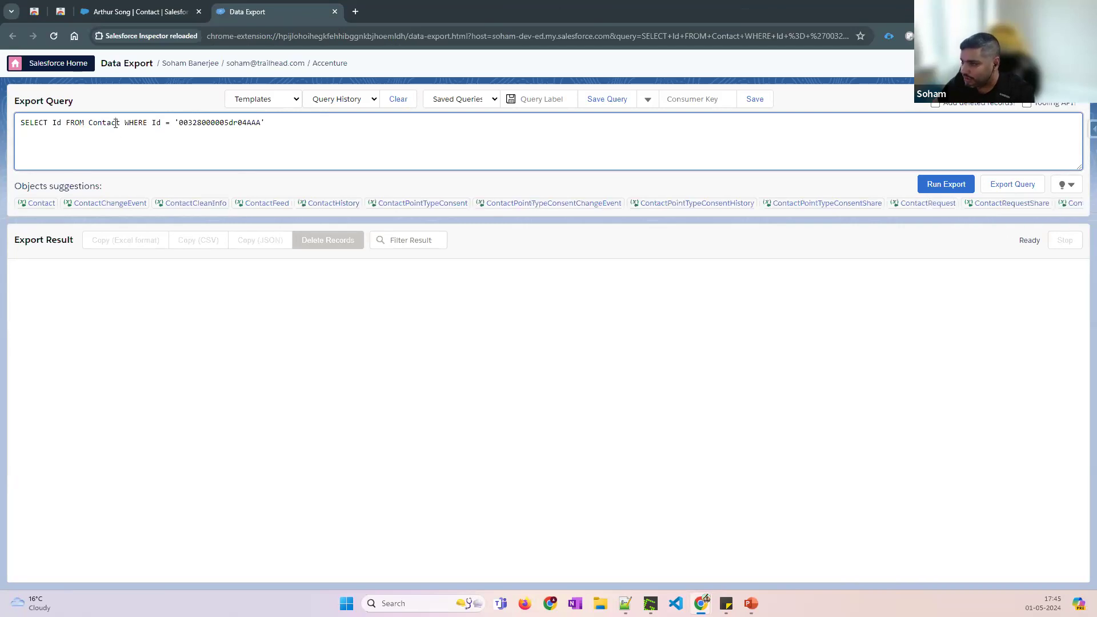
key("ctrl+a")
key("BackSpace")
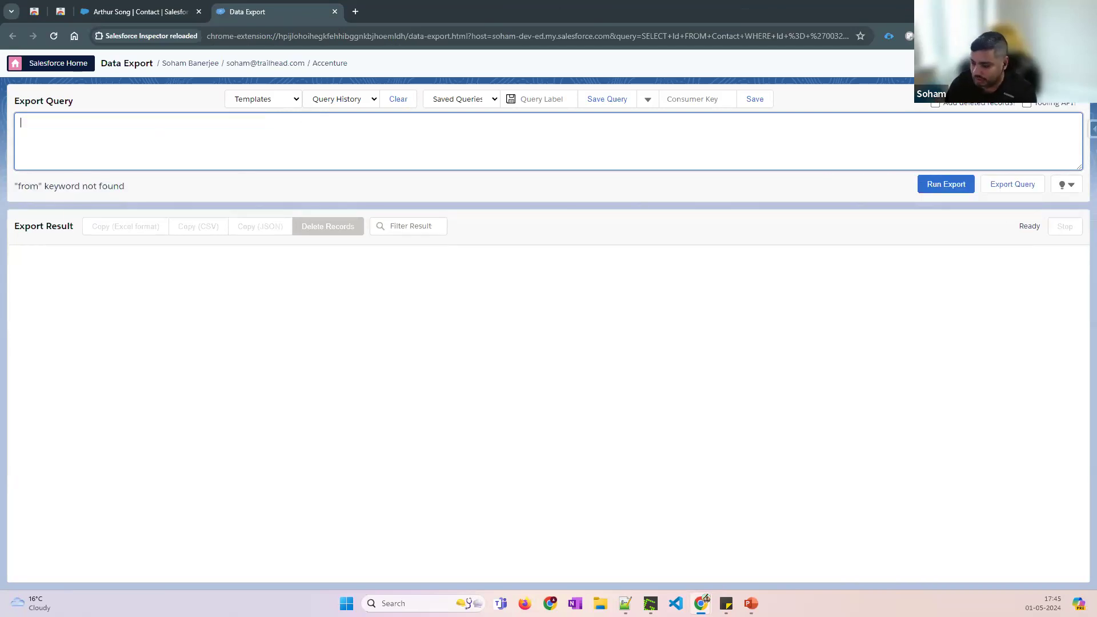
type("SELECT")
key("BackSpace")
key("BackSpace")
key("BackSpace")
key("BackSpace")
type("LECT")
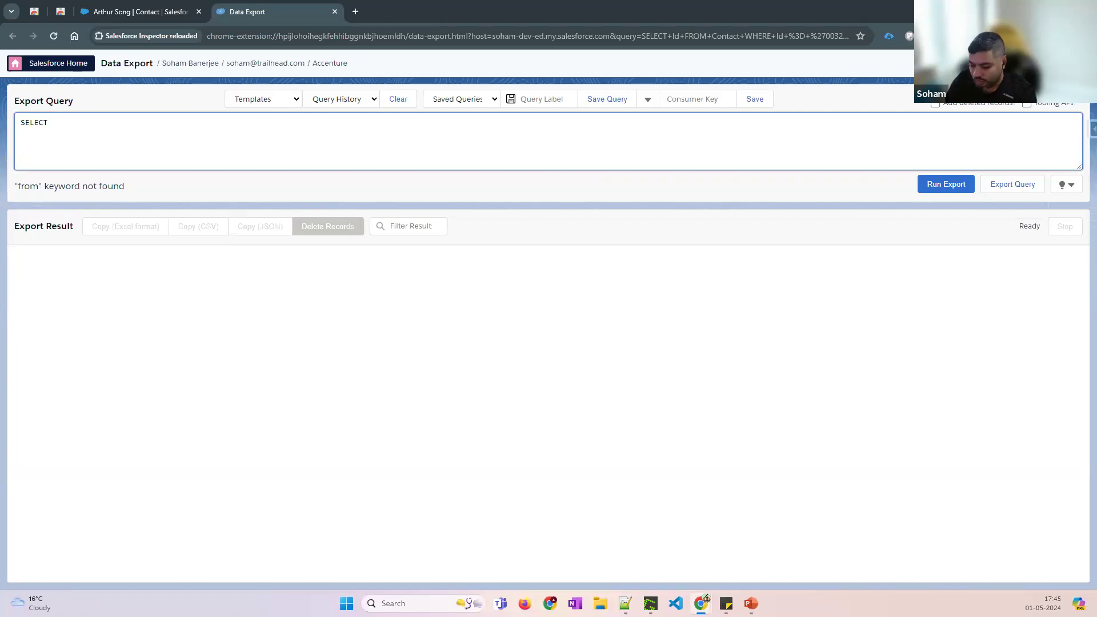
type(" Id FROM ")
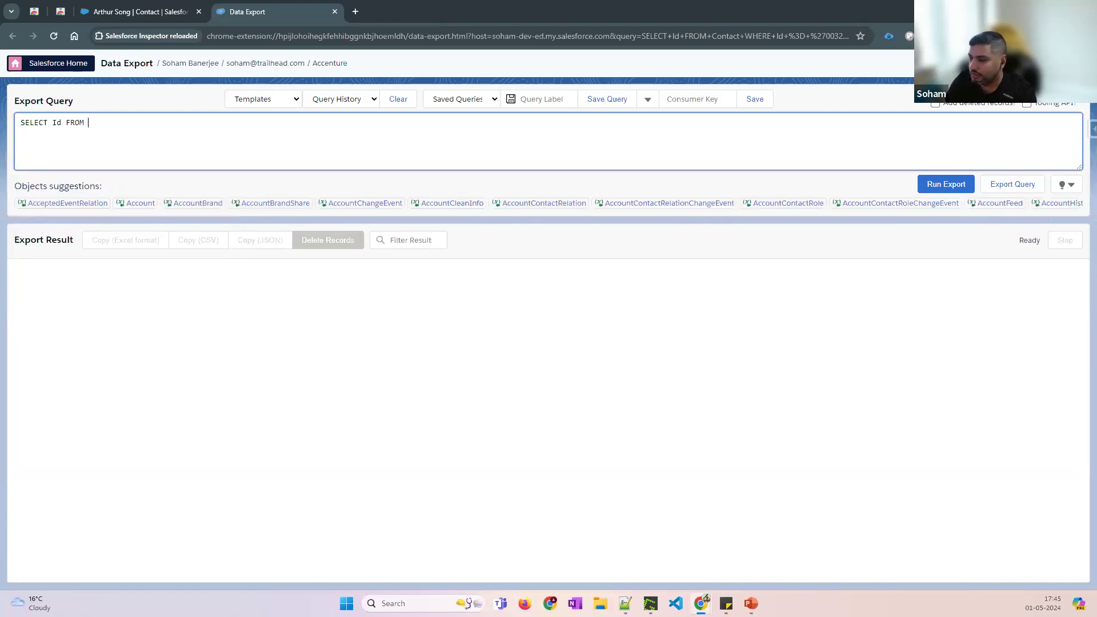
type("Conta")
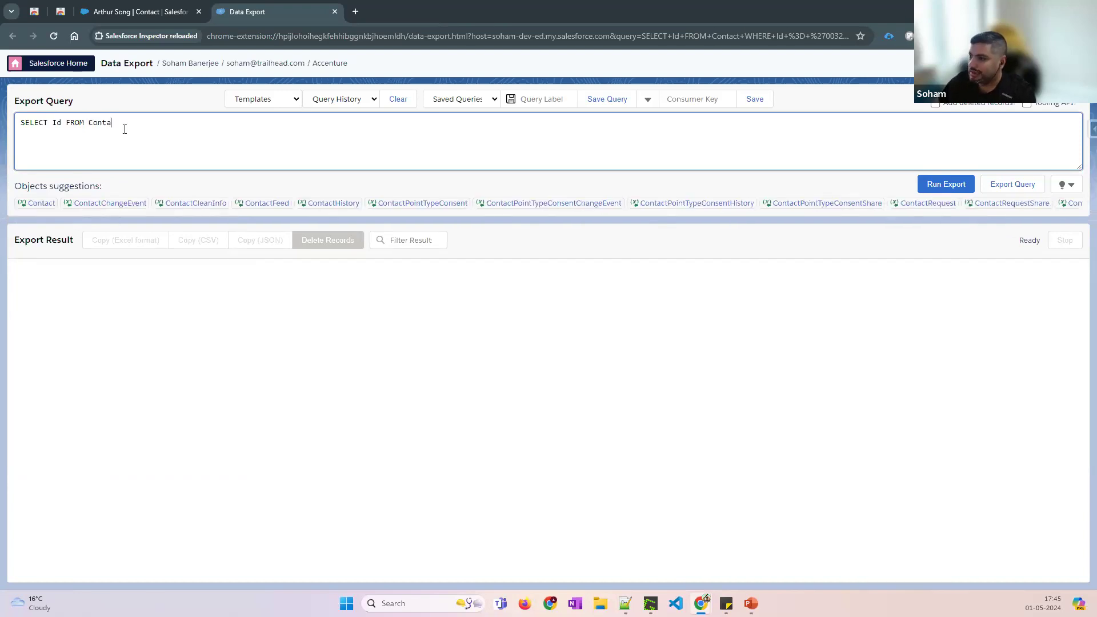
Query the Contact object and add AccountId after Id in the field list
left_click(33, 204)
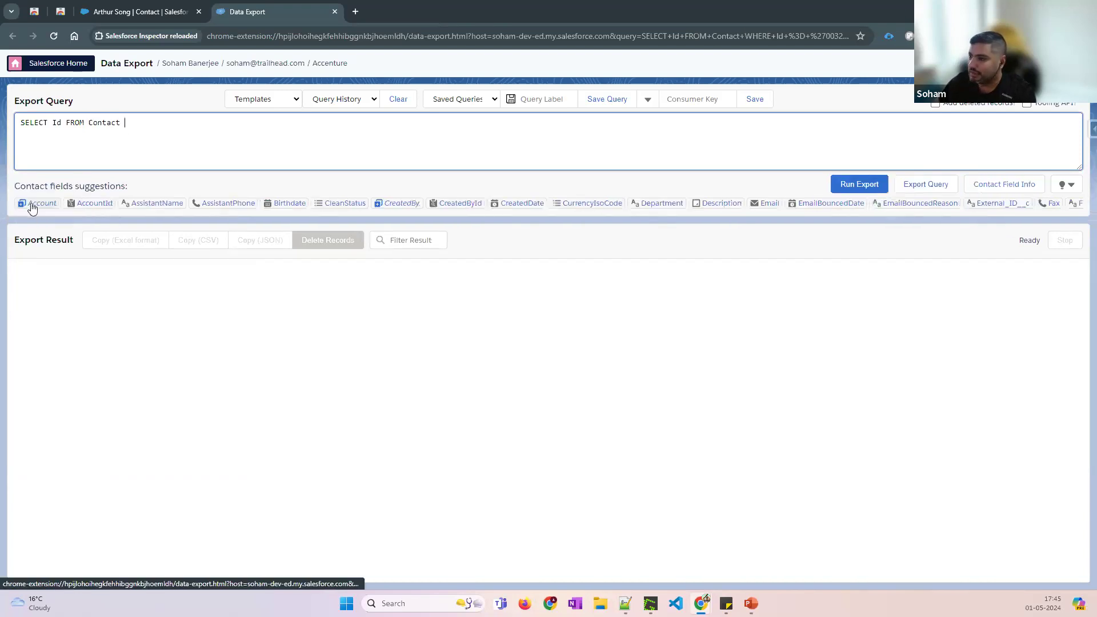
type("WHERE")
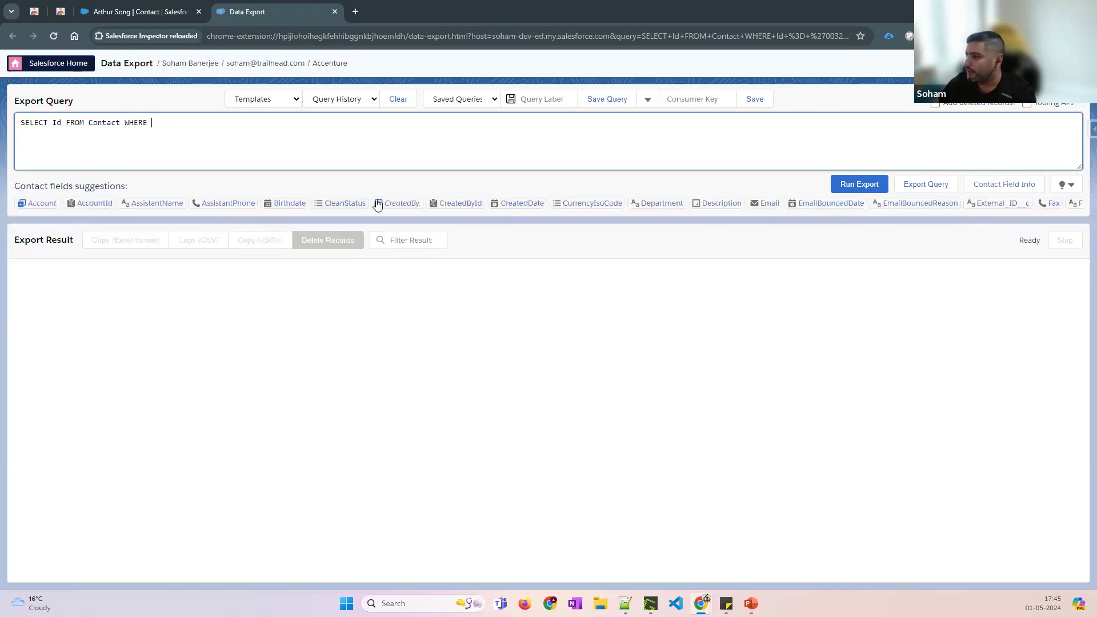
left_click(62, 123)
type(",")
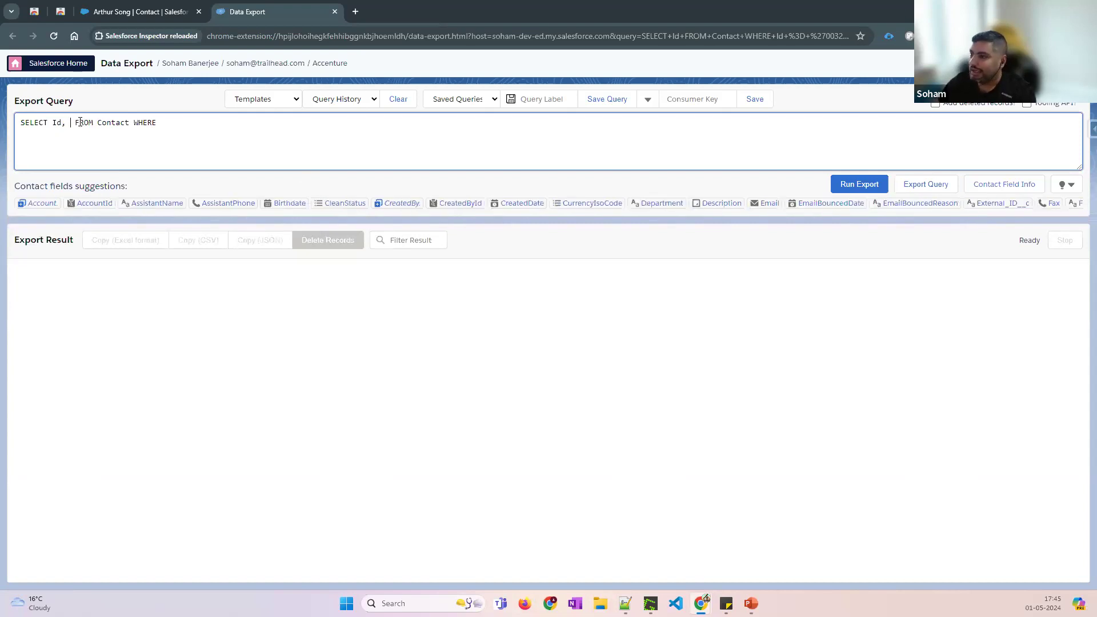
left_click(82, 205)
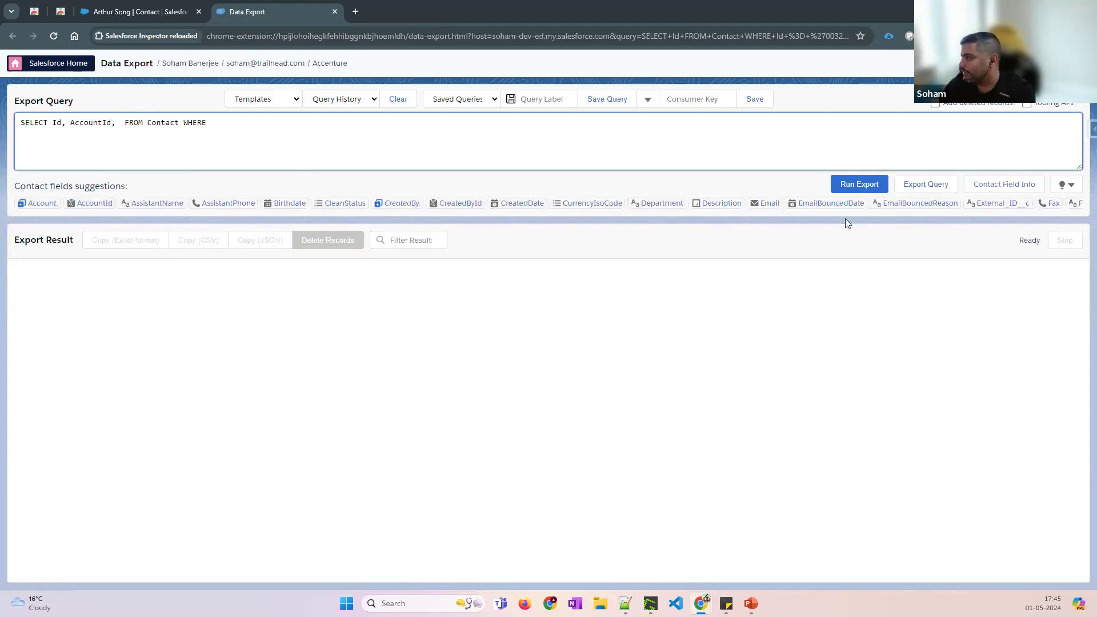
Expand the full field and function suggestion list, and delete the stray comma after AccountId
left_click(1071, 188)
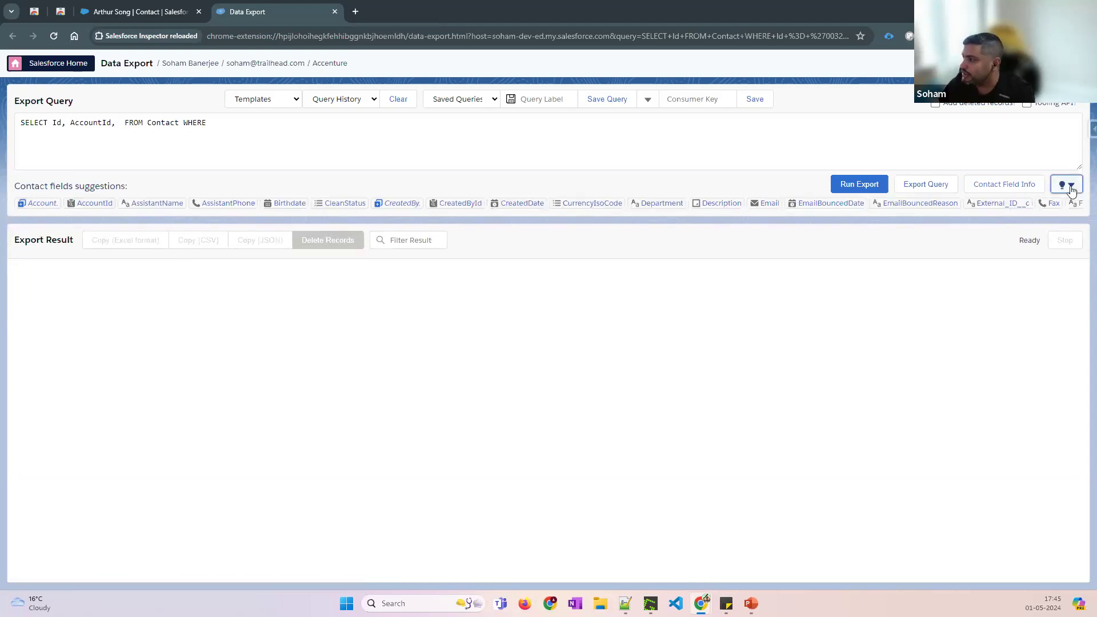
left_click(1070, 187)
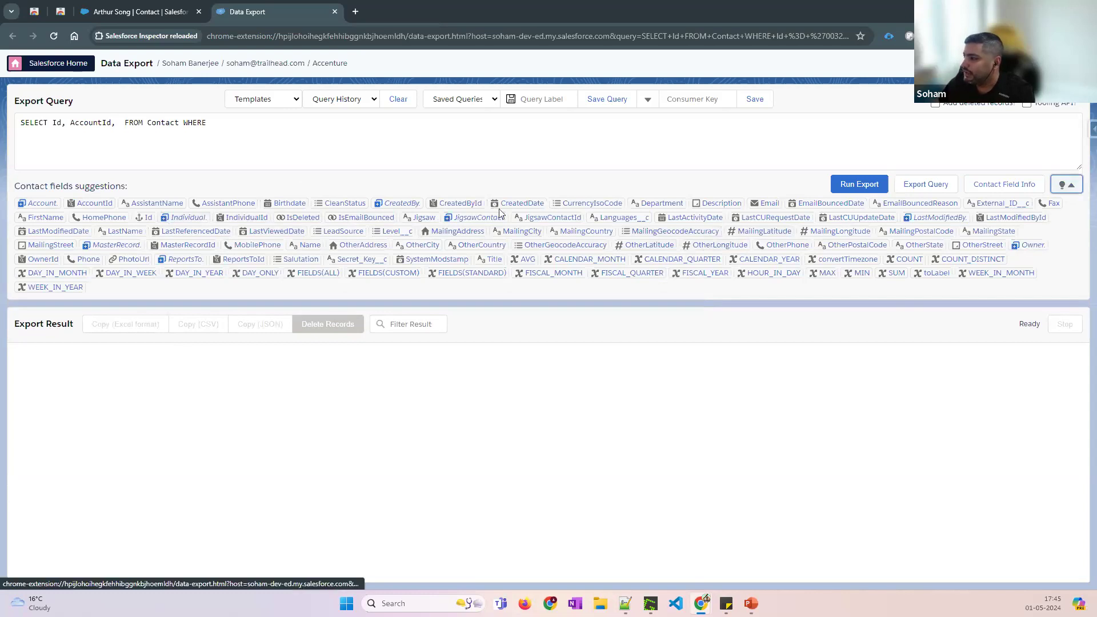
left_click(124, 123)
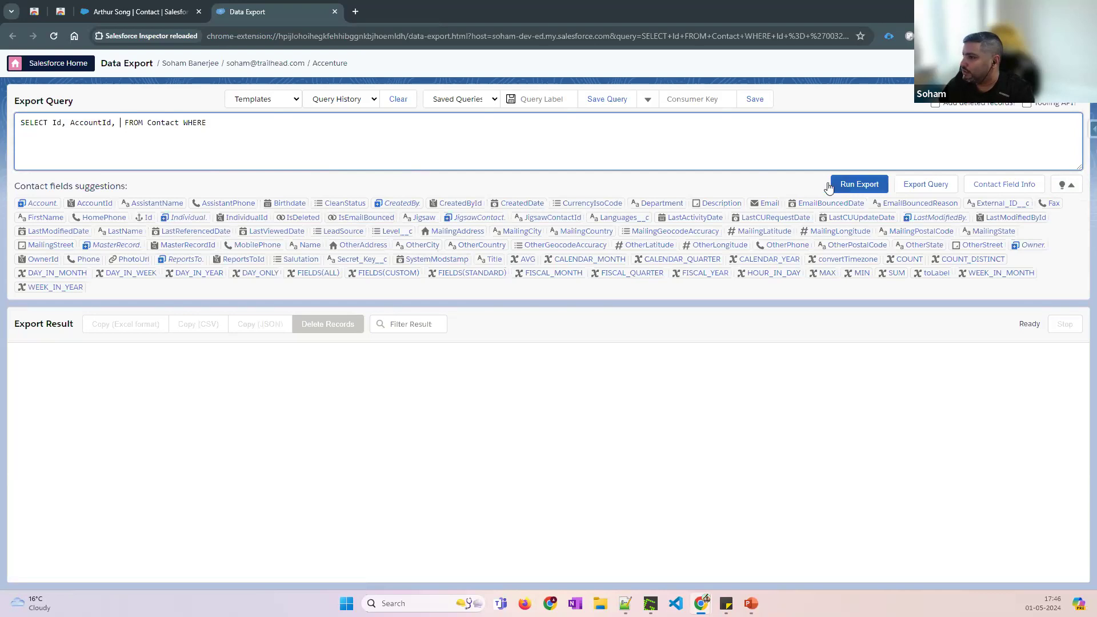
left_click(118, 126)
key("BackSpace")
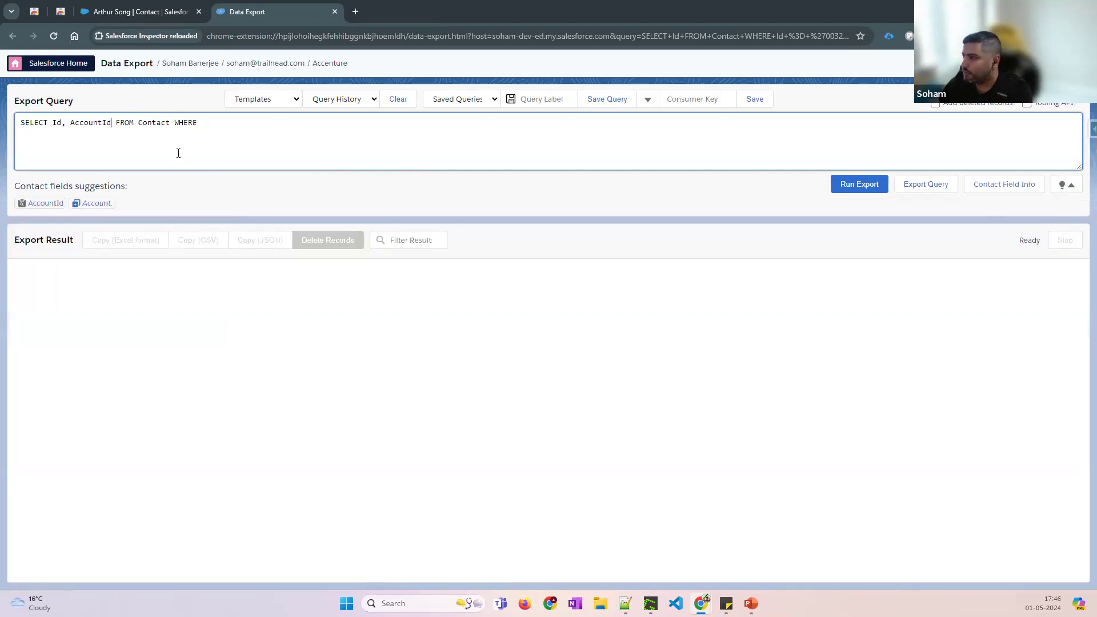
Run the export and delete the trailing WHERE, leaving SELECT Id, AccountId FROM Contact
left_click(835, 186)
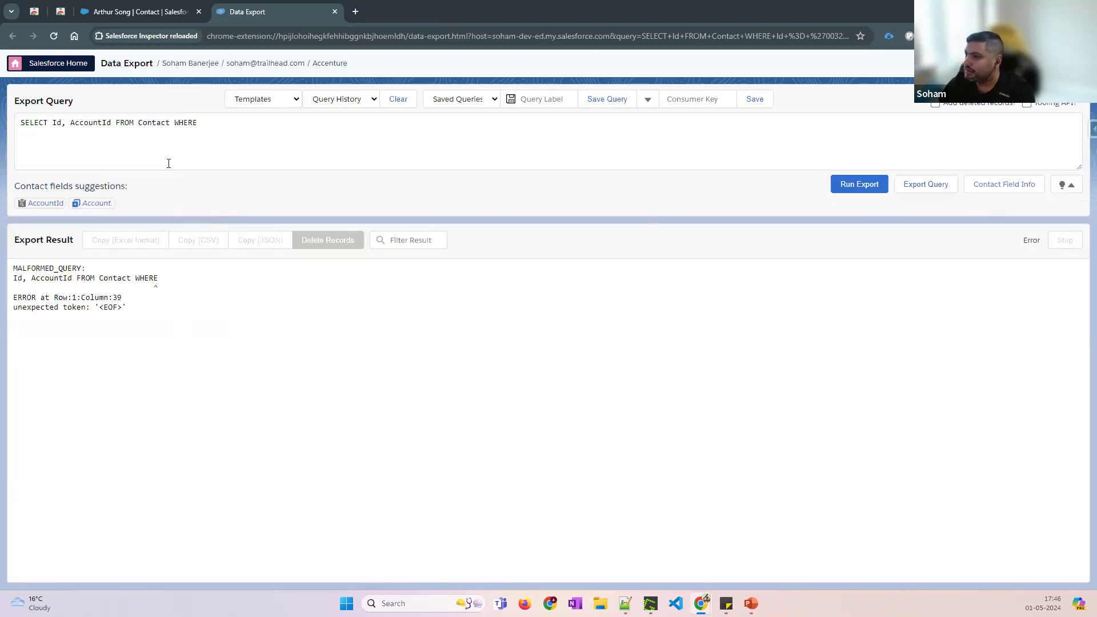
left_click(169, 163)
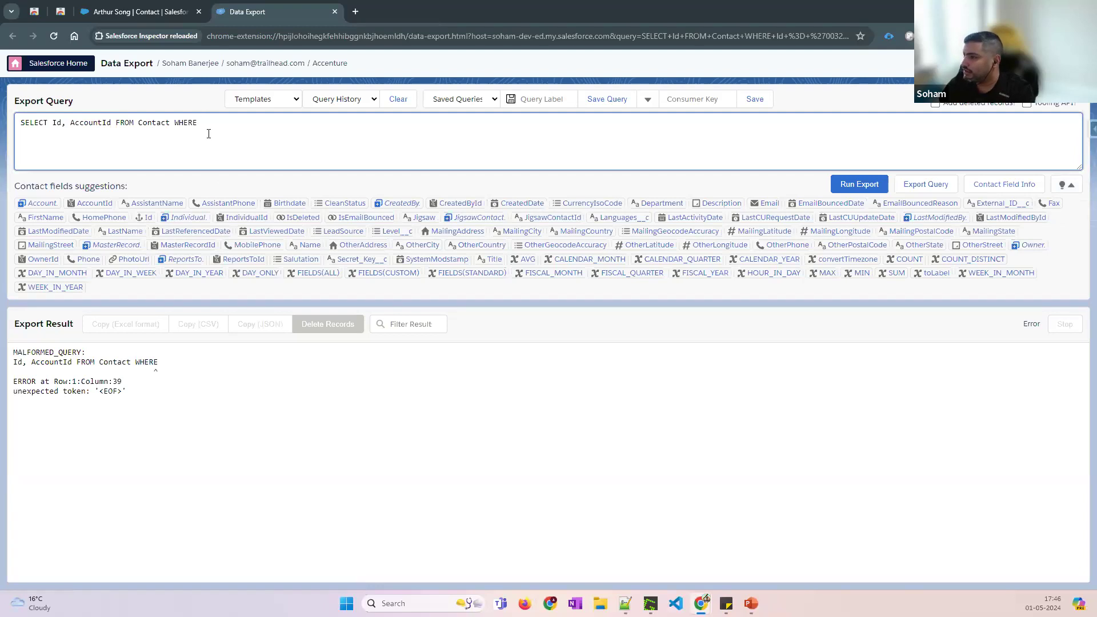
key("BackSpace")
key("BackSpace")
key("BackSpace")
key("BackSpace")
key("BackSpace")
key("BackSpace")
Run SELECT Id, AccountId FROM Contact and scroll through the 85 exported Contact rows
left_click(952, 186)
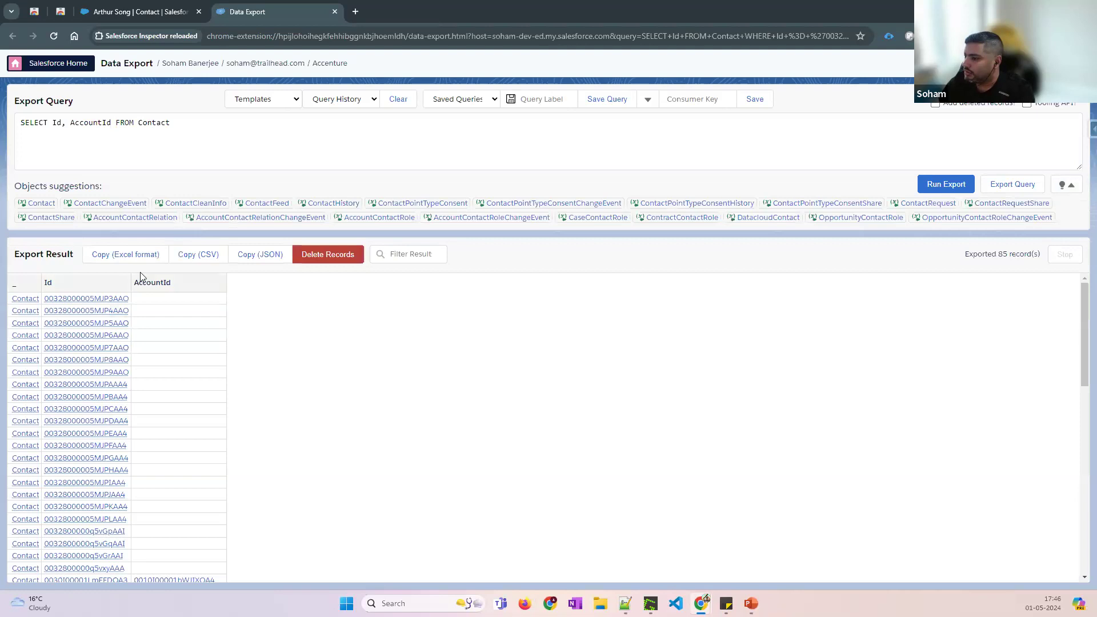
scroll(173, 416, "down", 4)
scroll(265, 380, "up", 4)
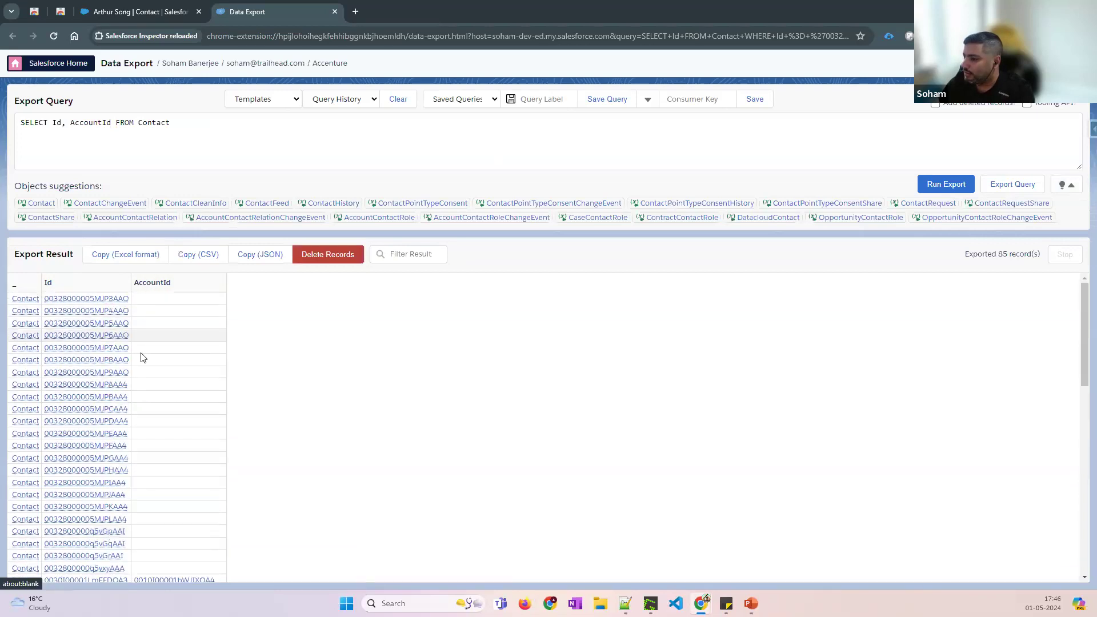
scroll(143, 358, "down", 3)
scroll(166, 389, "down", 2)
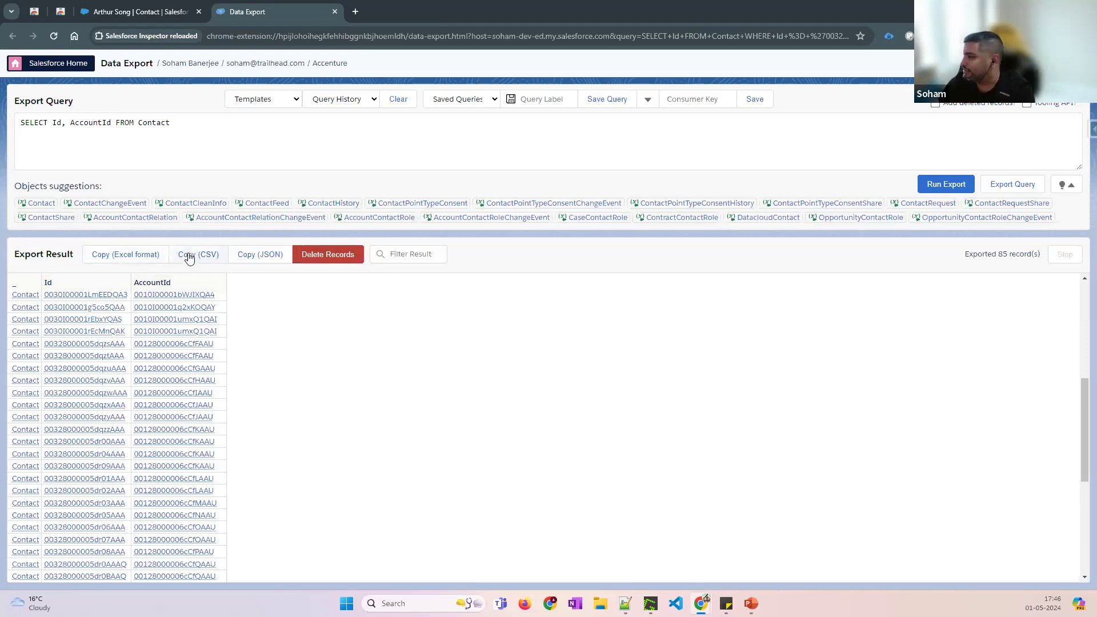
scroll(429, 282, "up", 5)
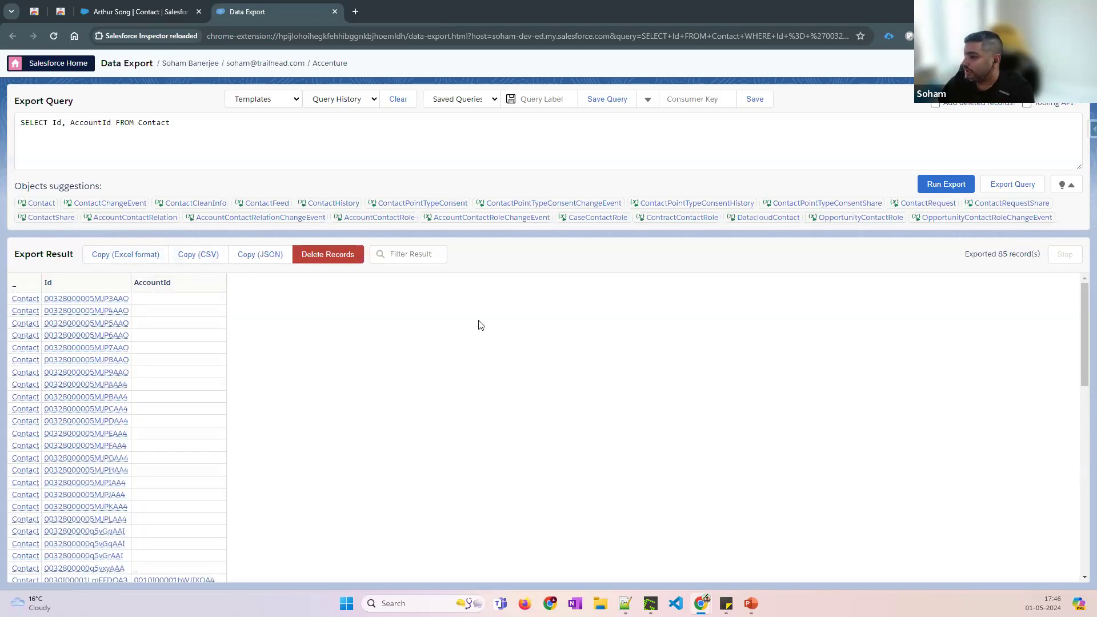
scroll(228, 372, "down", 3)
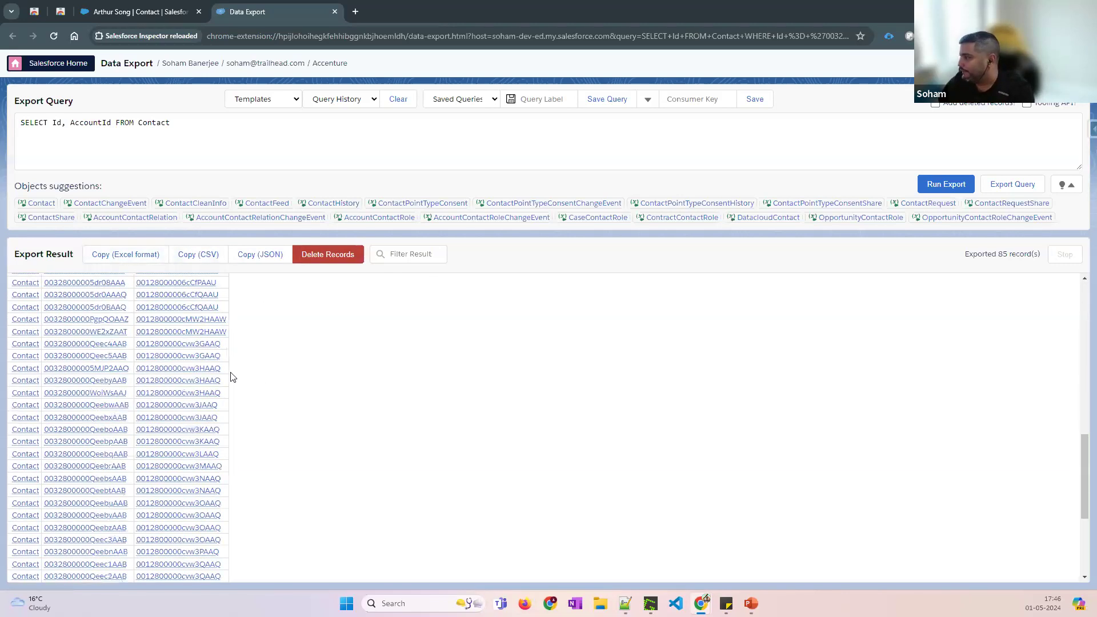
scroll(316, 368, "up", 3)
left_click(190, 122)
Add the filter WHERE CleanStatus = 'Matched' to the Contact query using the suggestions
type("W")
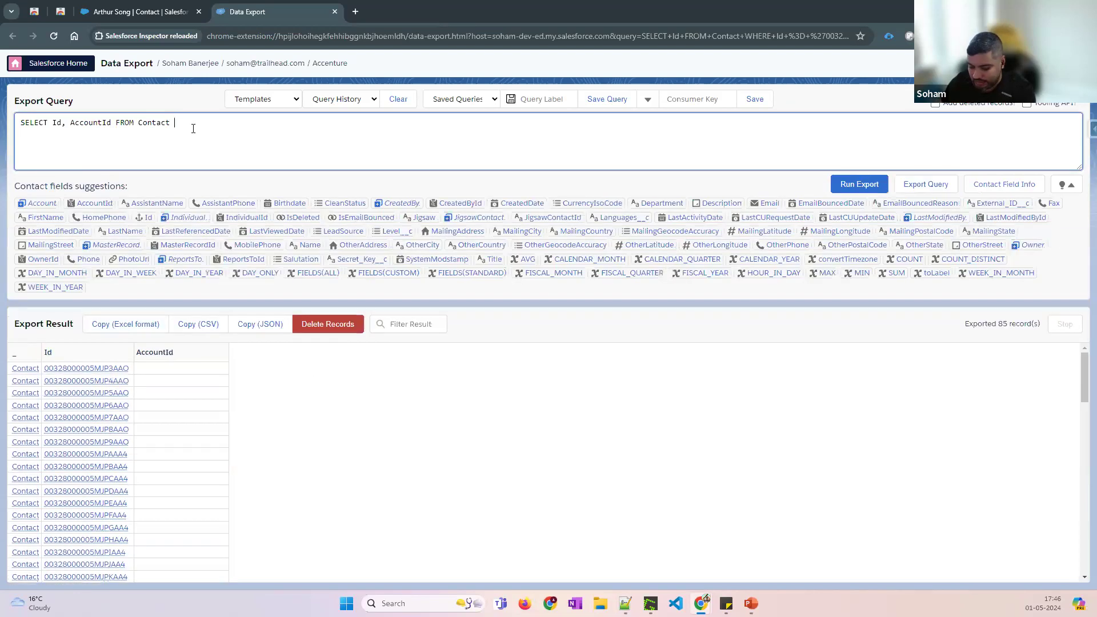
type("HERE CleanSt")
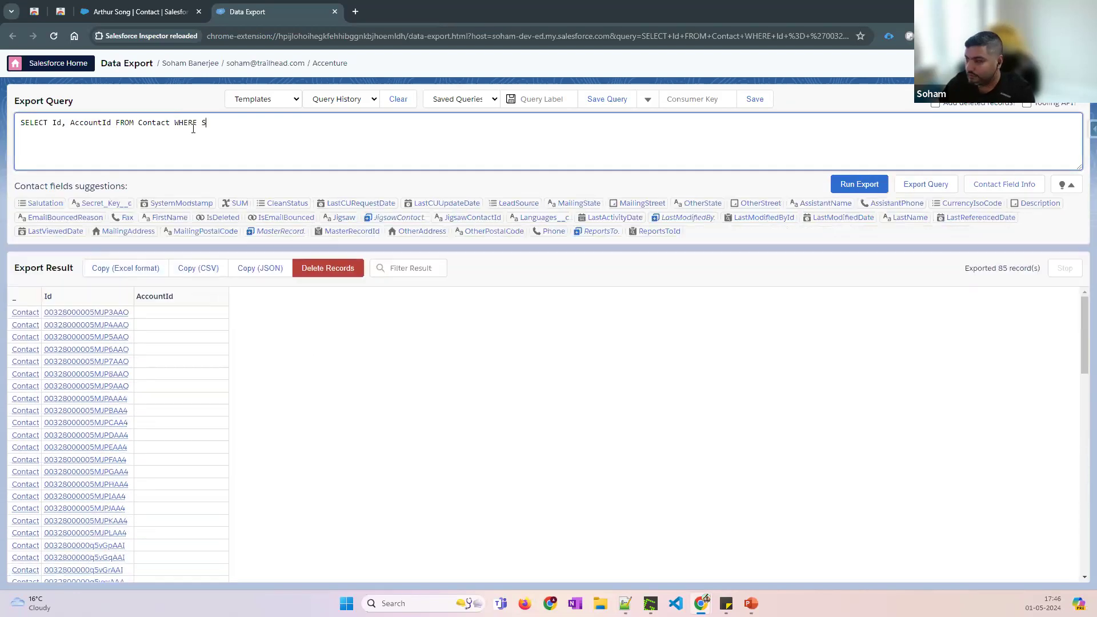
type("a")
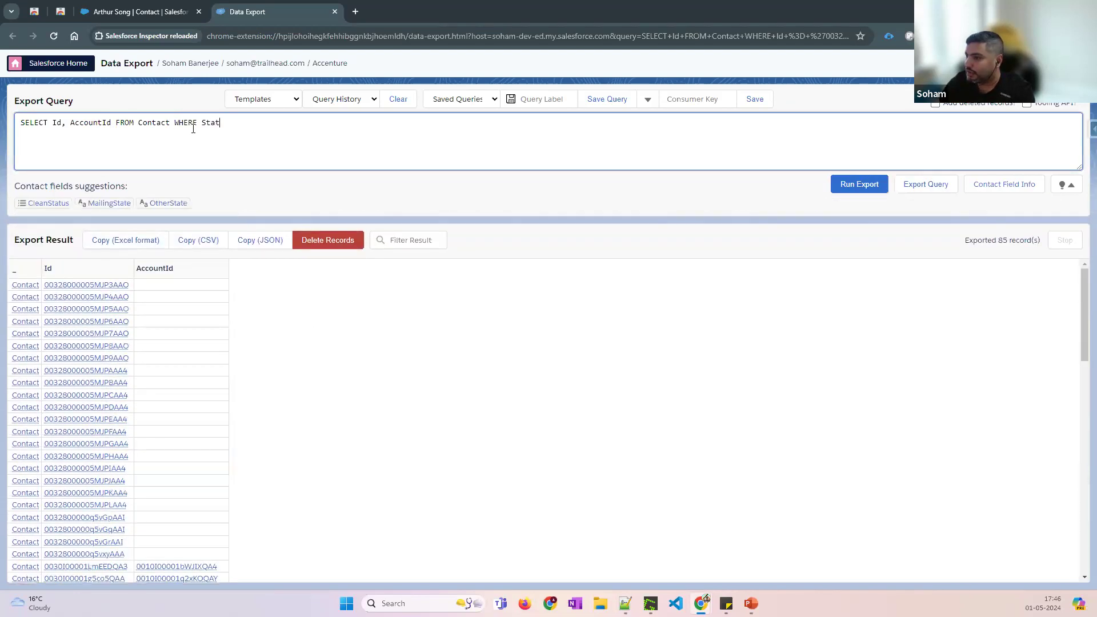
left_click(56, 205)
type("=")
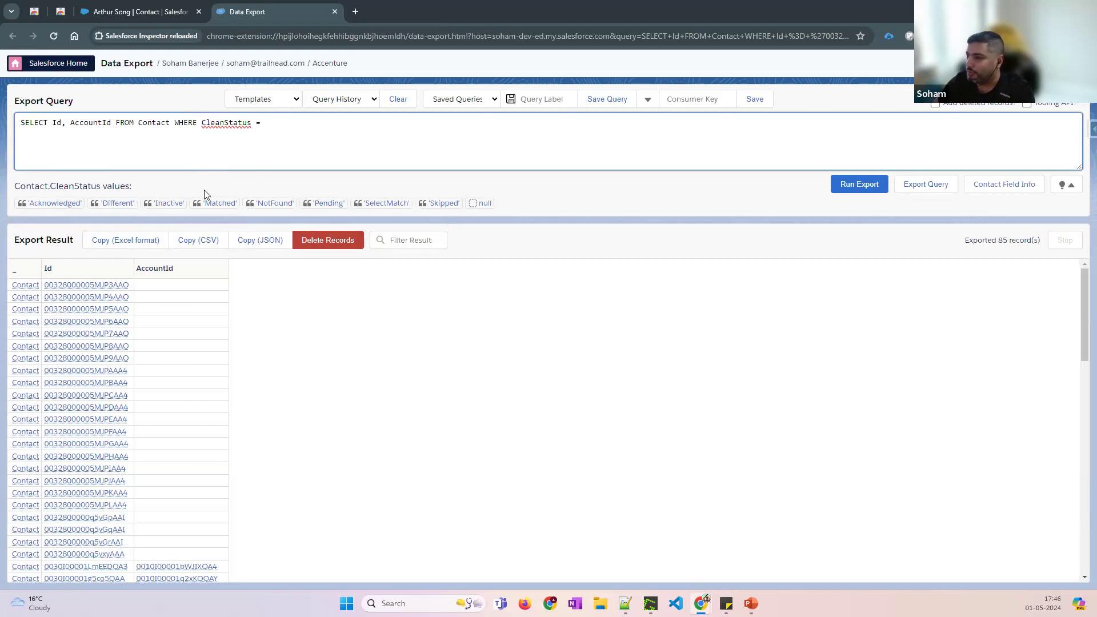
left_click(216, 204)
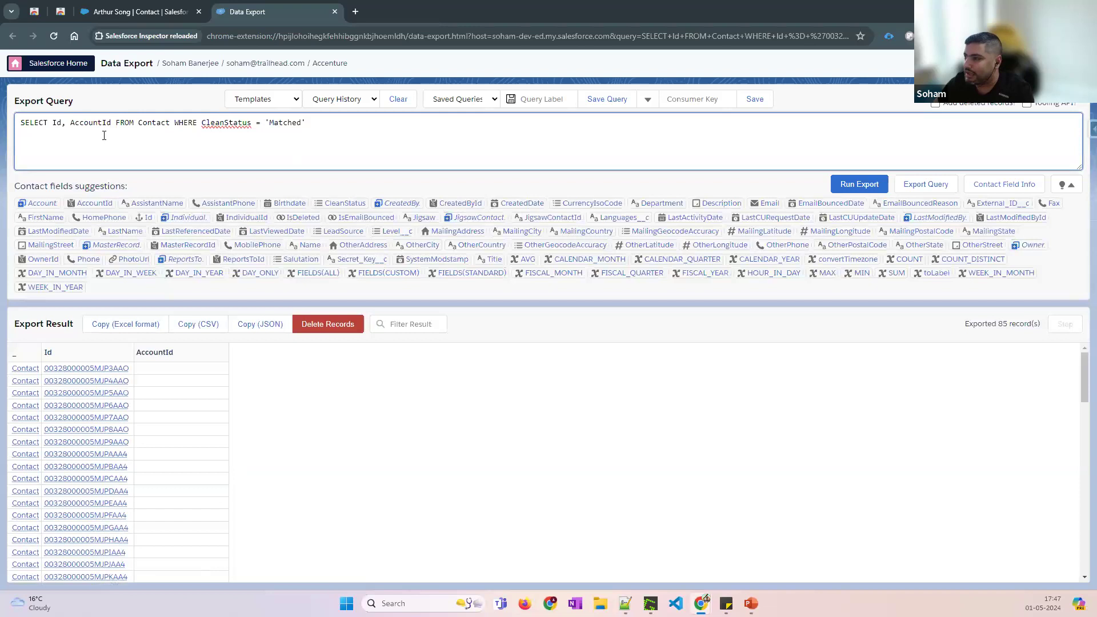
left_click(267, 123)
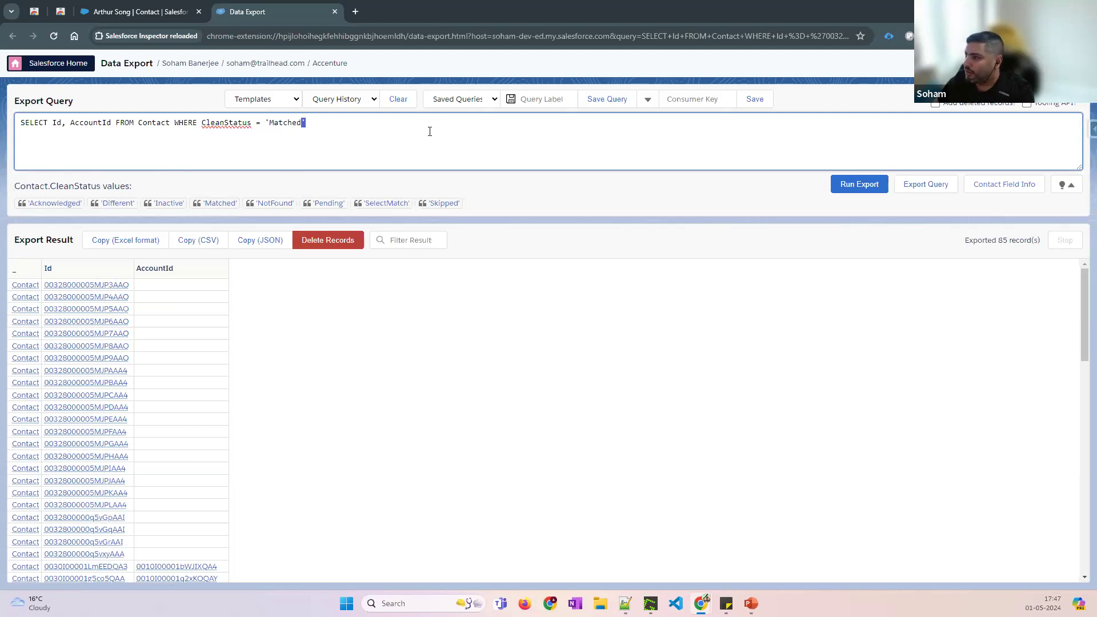
key("Left")
key("Left")
key("Left")
key("Left")
key("Left")
key("Left")
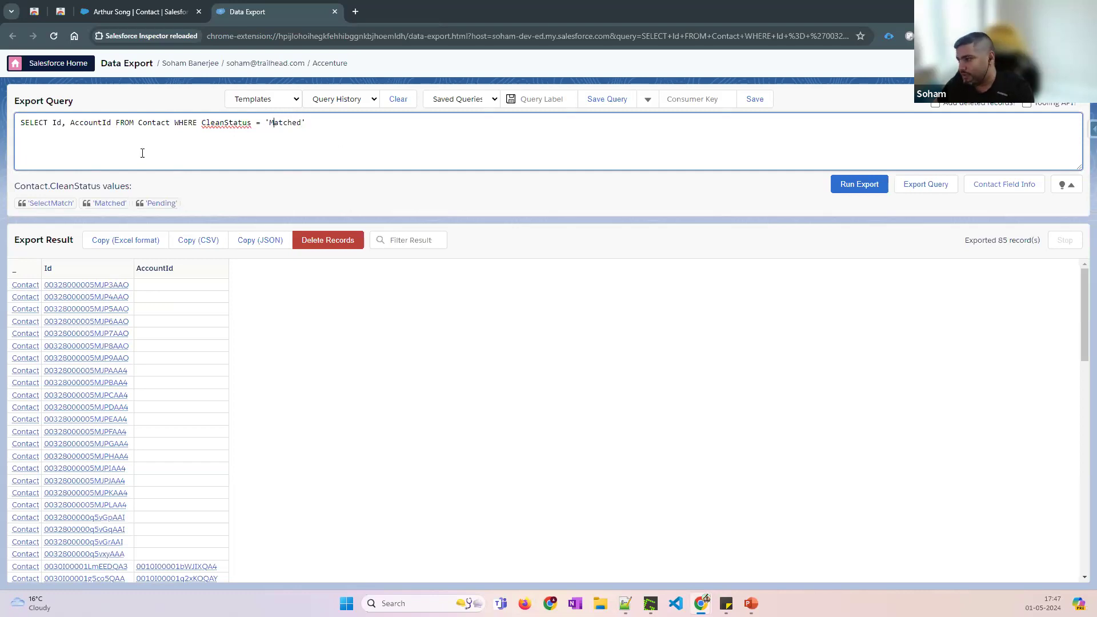
left_click(288, 105)
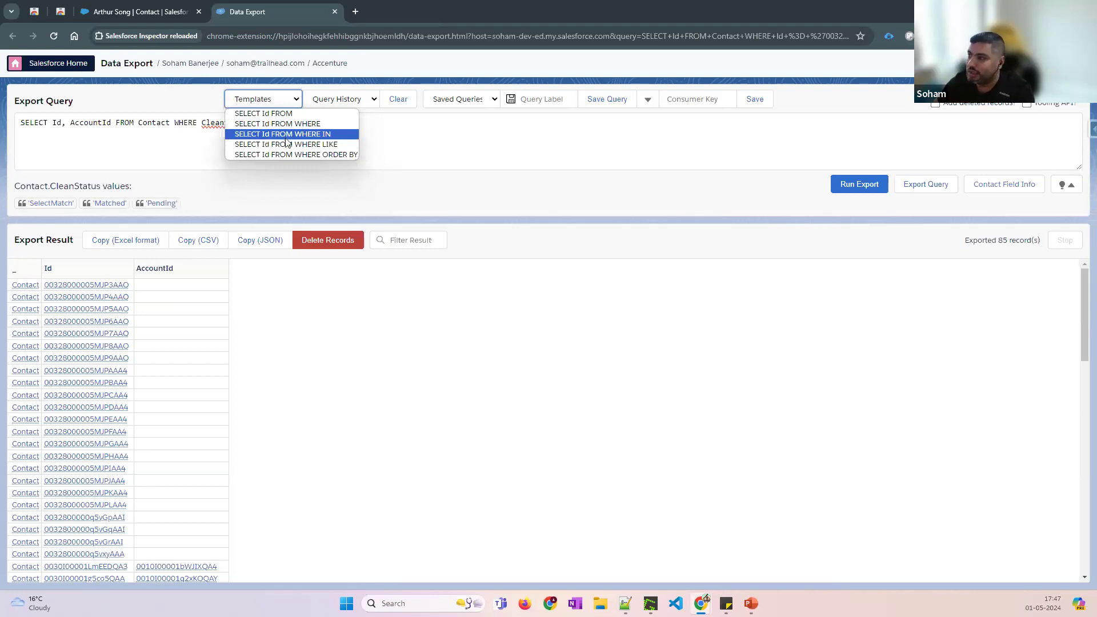
Apply the WHERE IN template as SELECT Id FROM Contact WHERE AccountId IN ()
key("Escape")
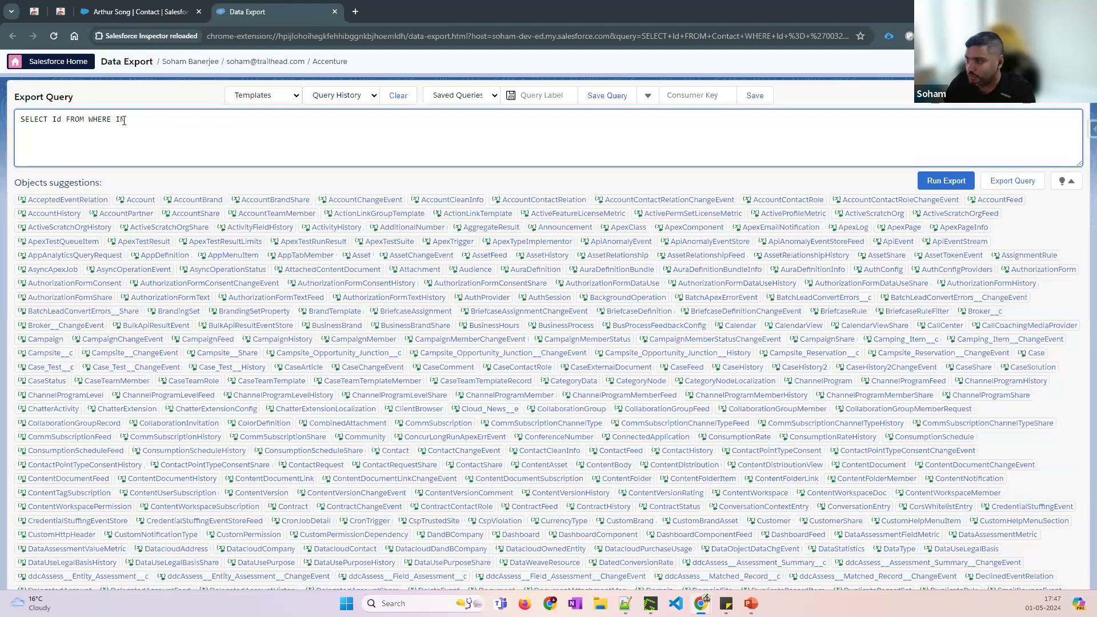
type("Contact")
left_click(154, 122)
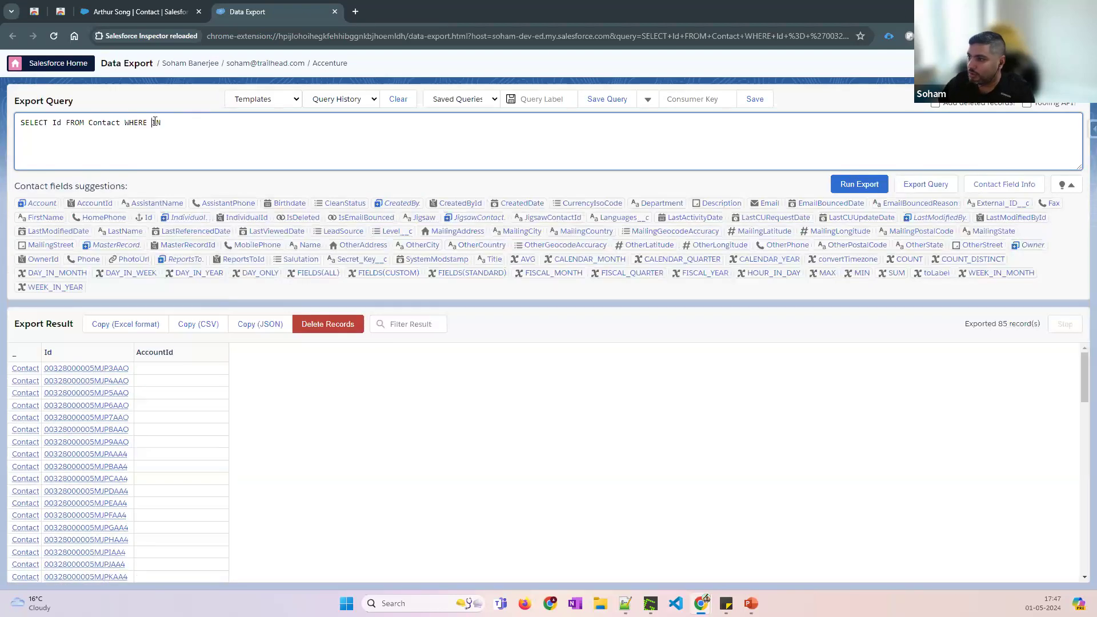
type("AccountId IN")
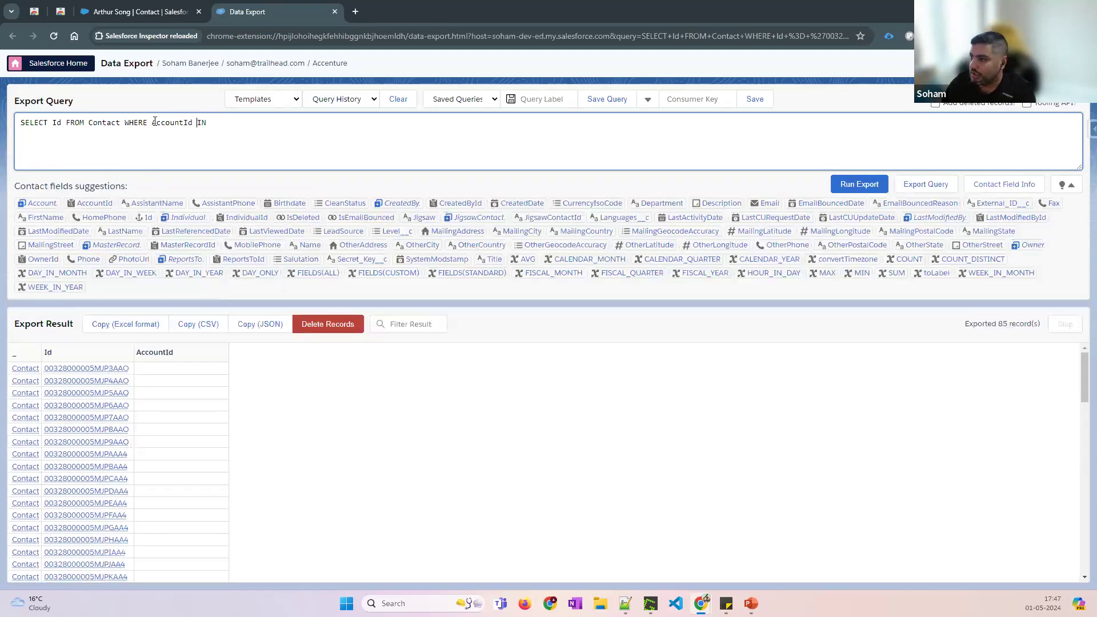
type(" ()")
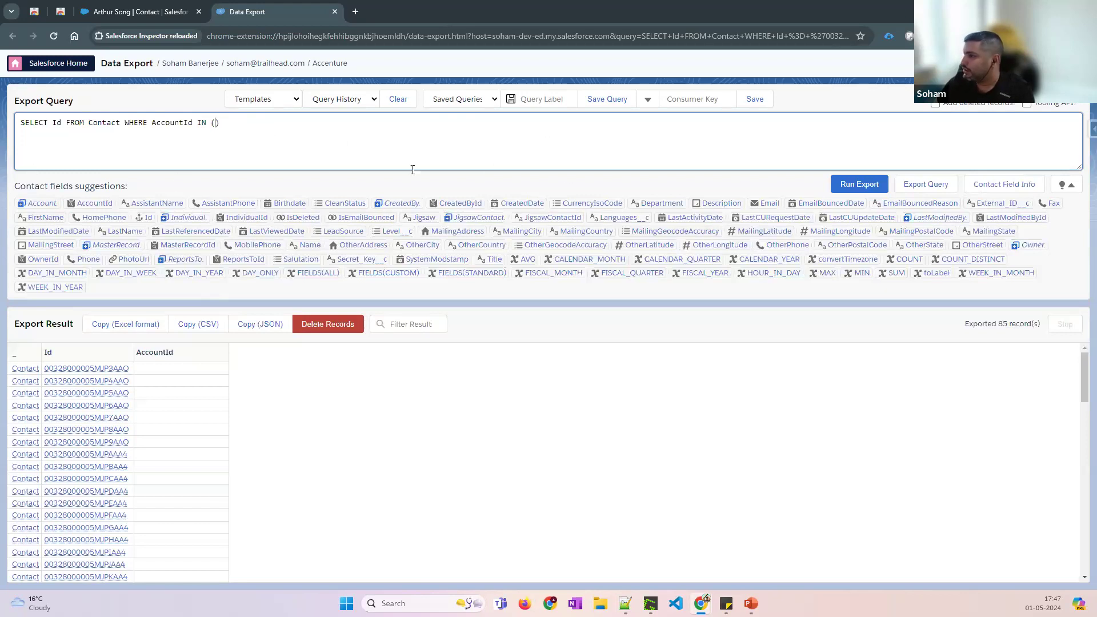
Browse the query templates again without changes, then open the Query History list
left_click(285, 103)
left_click(286, 103)
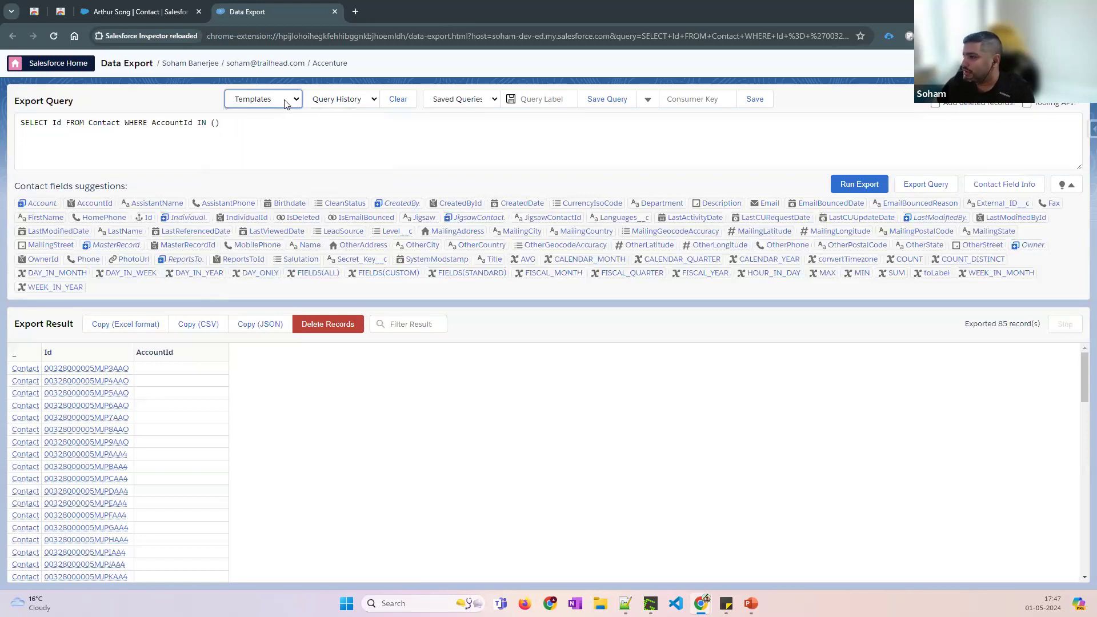
left_click(282, 125)
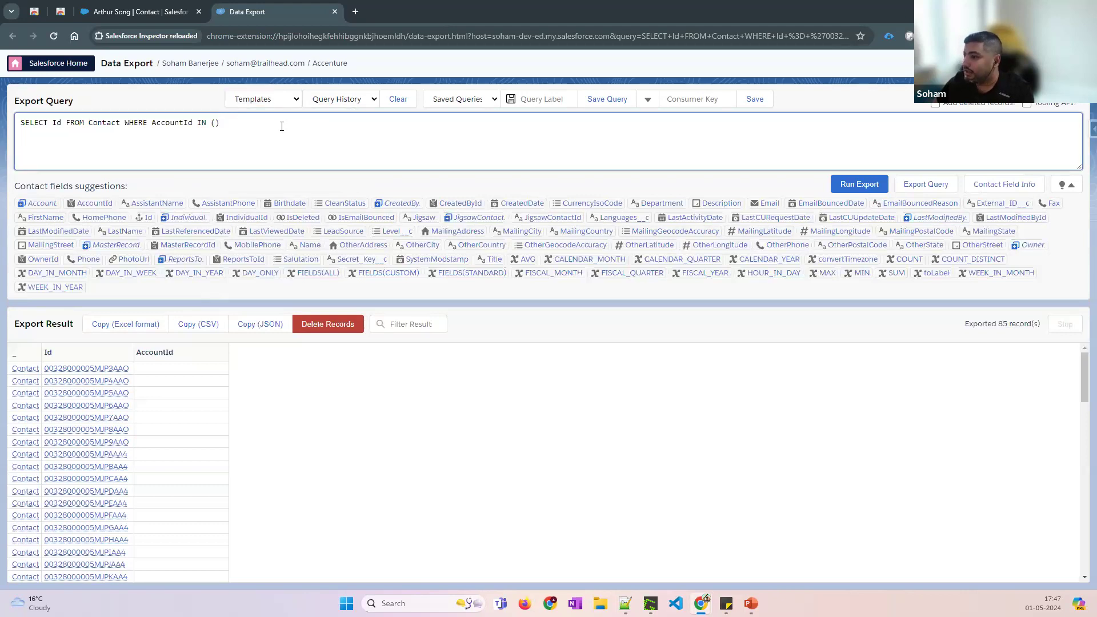
left_click(332, 102)
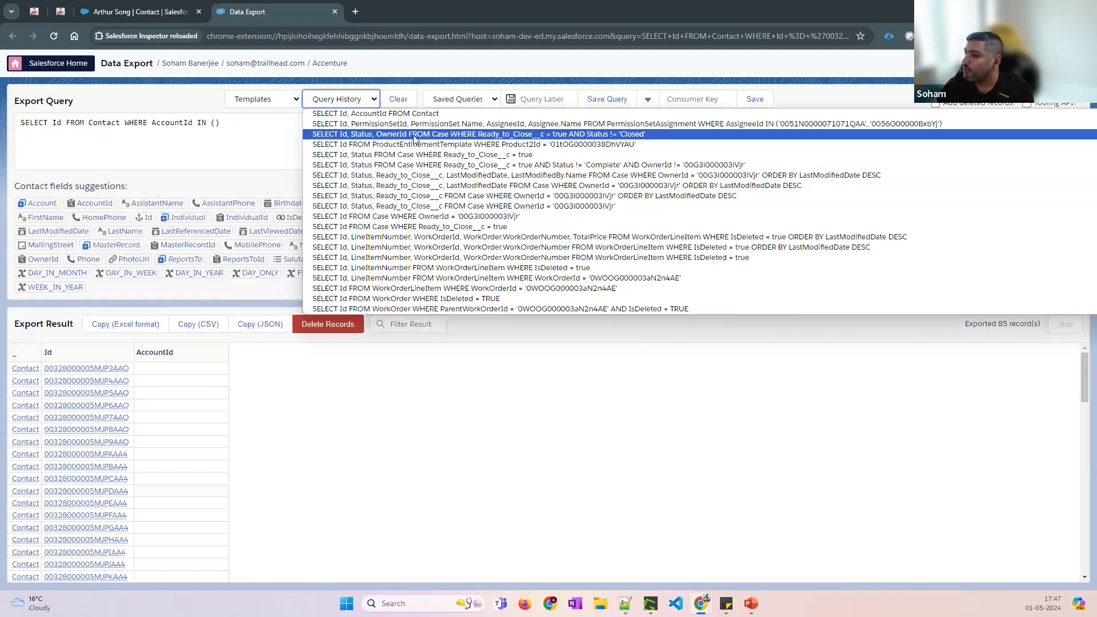
Rewrite the query as SELECT Id, LastLoginDate FROM User and select all its text
left_click(206, 141)
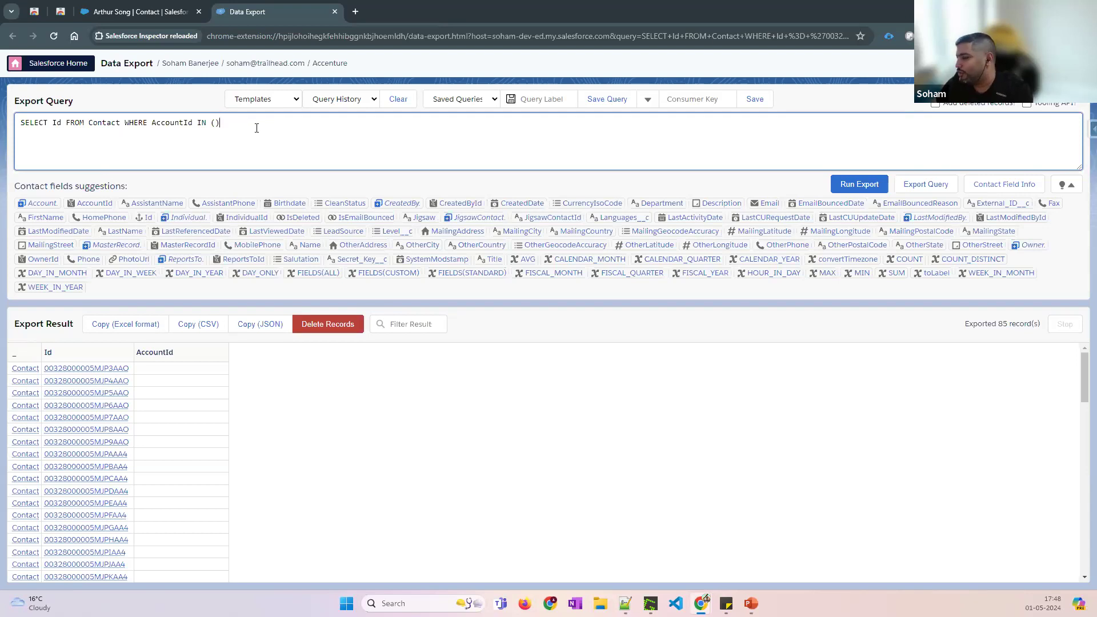
type(", L")
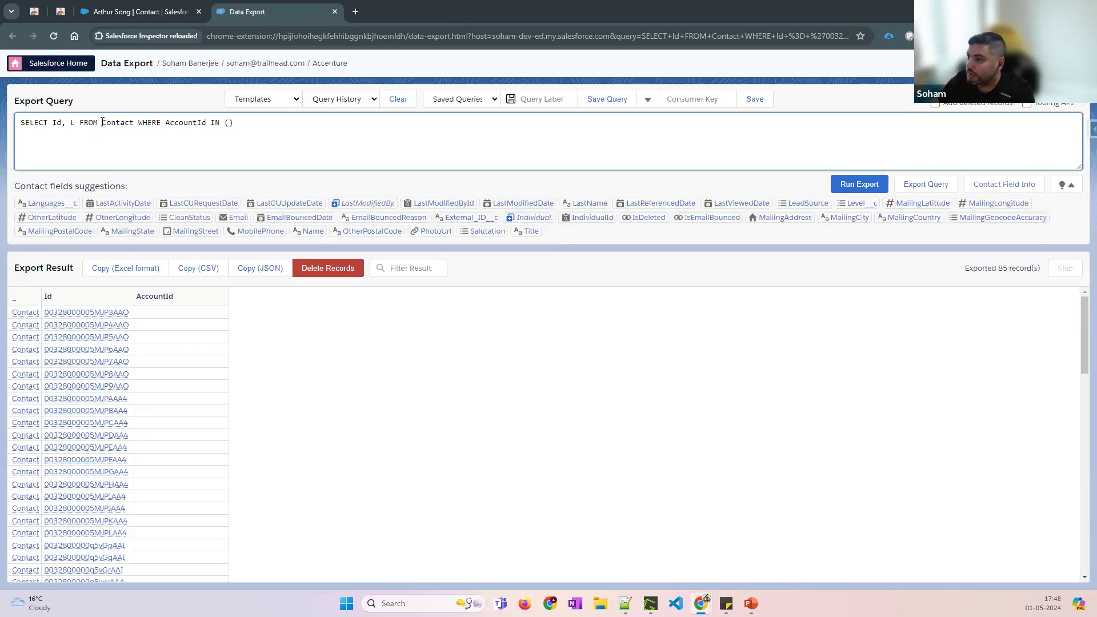
left_click_drag(102, 123, 419, 123)
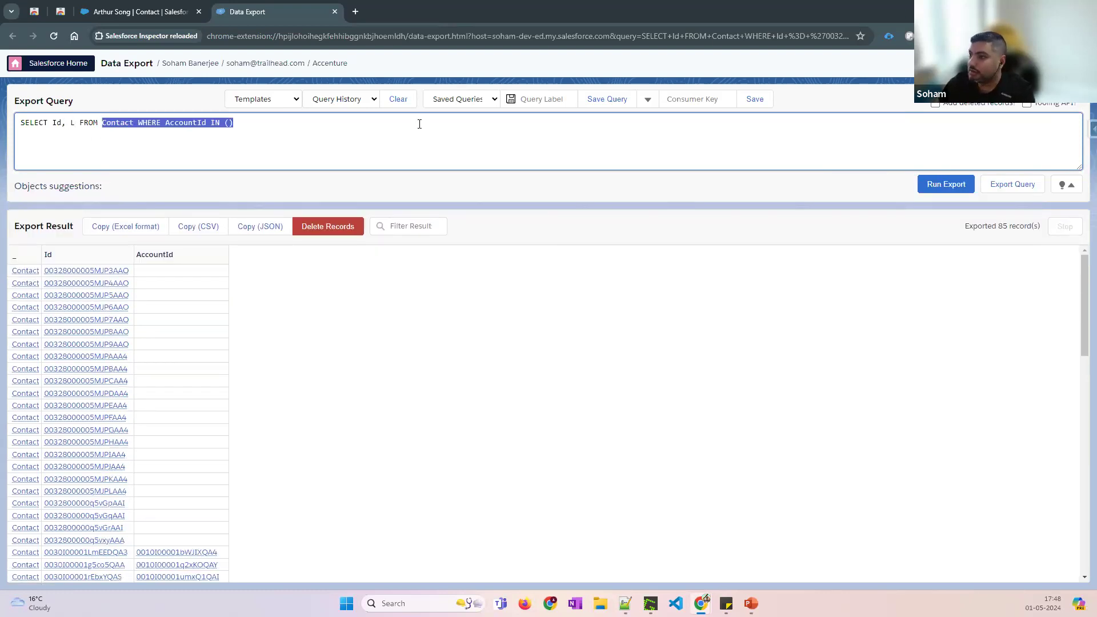
type("User")
left_click(75, 122)
type("ast")
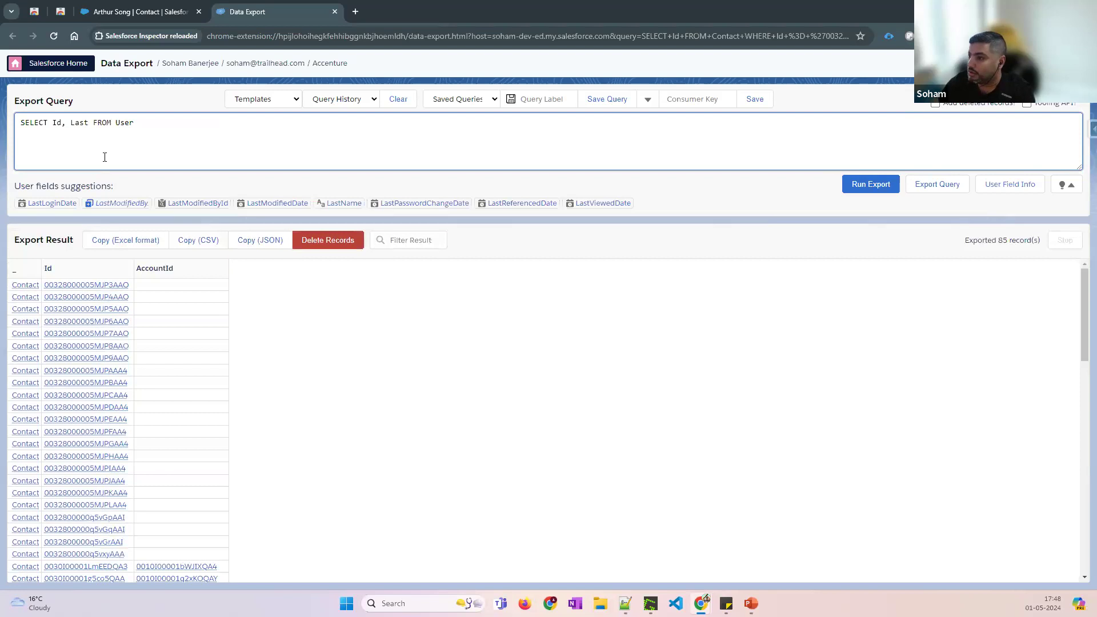
left_click(66, 204)
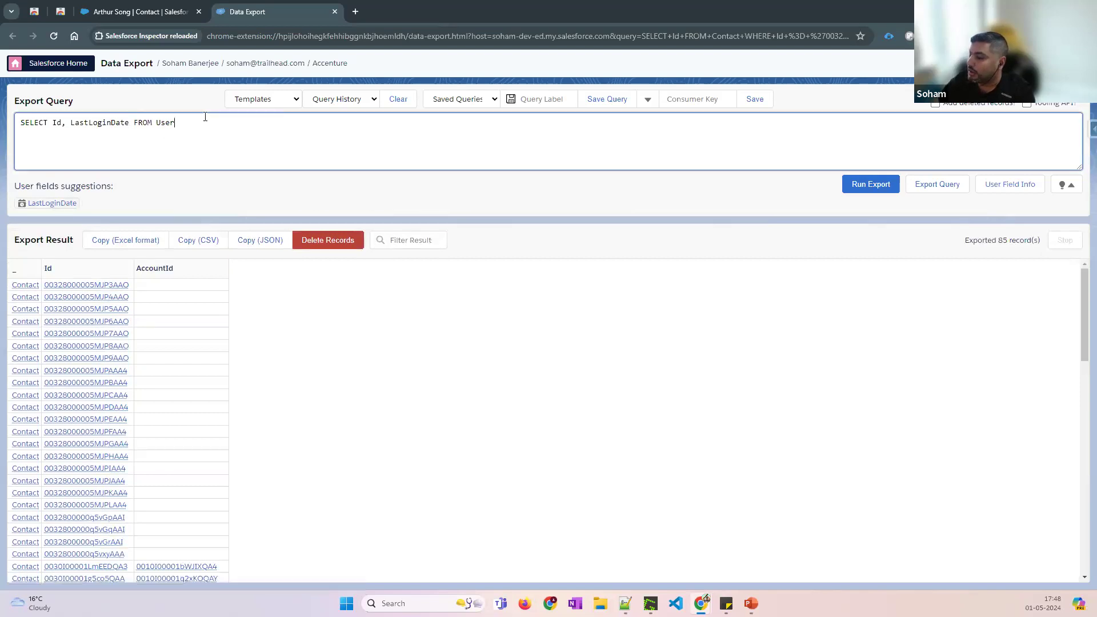
left_click(287, 164)
key("ctrl+a")
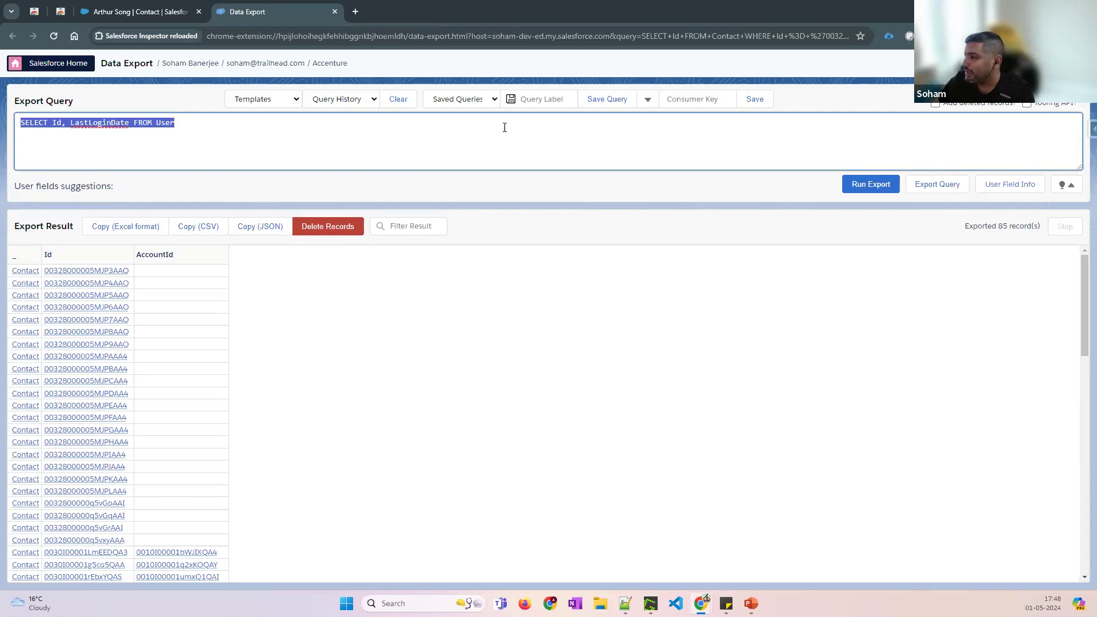
Save the query labelled 'User Last Login' and confirm it appears under Saved Queries
left_click(543, 100)
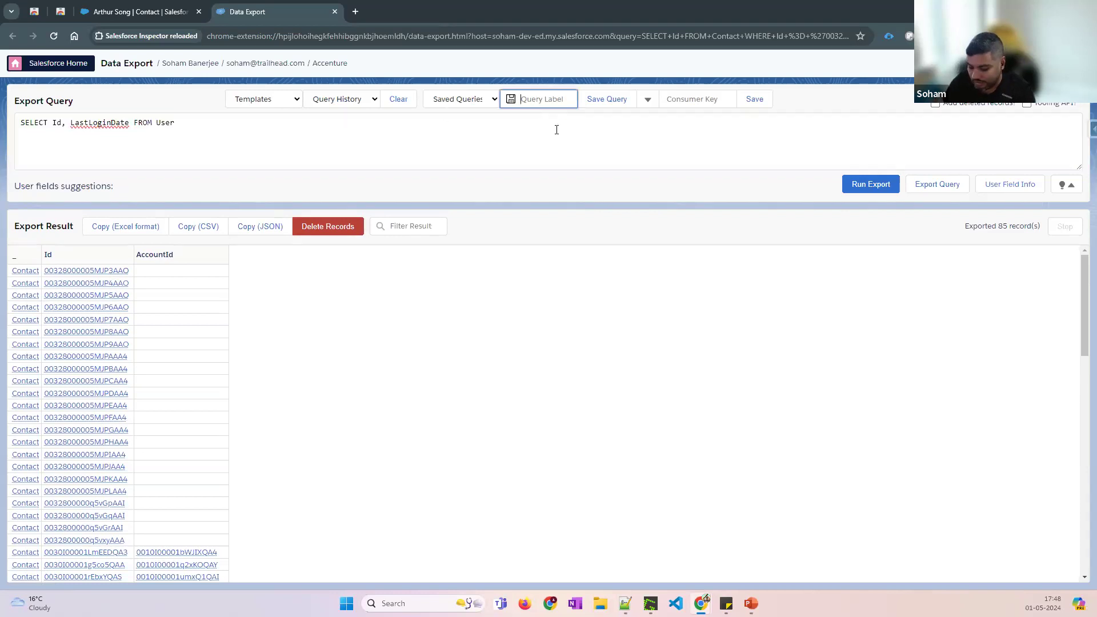
type("User Last Login")
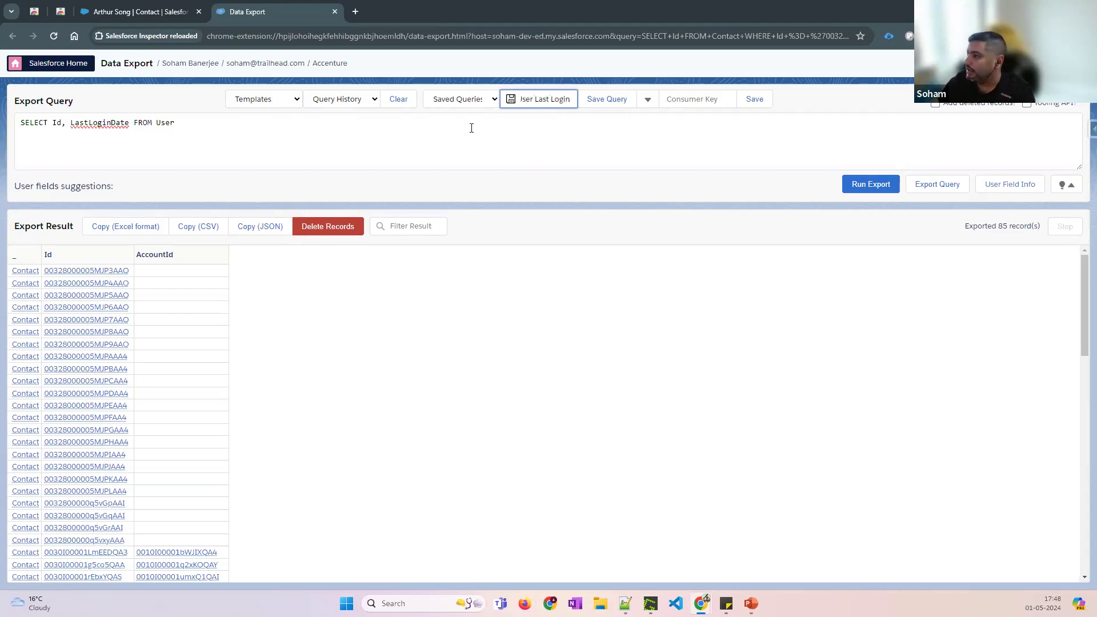
left_click(601, 99)
left_click(485, 103)
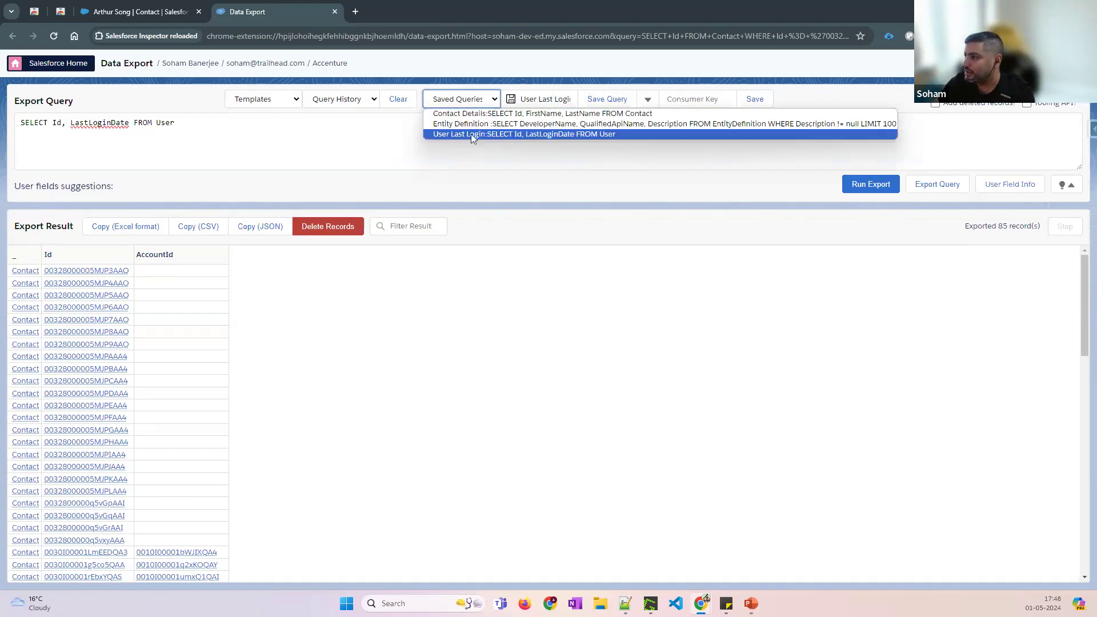
left_click(617, 135)
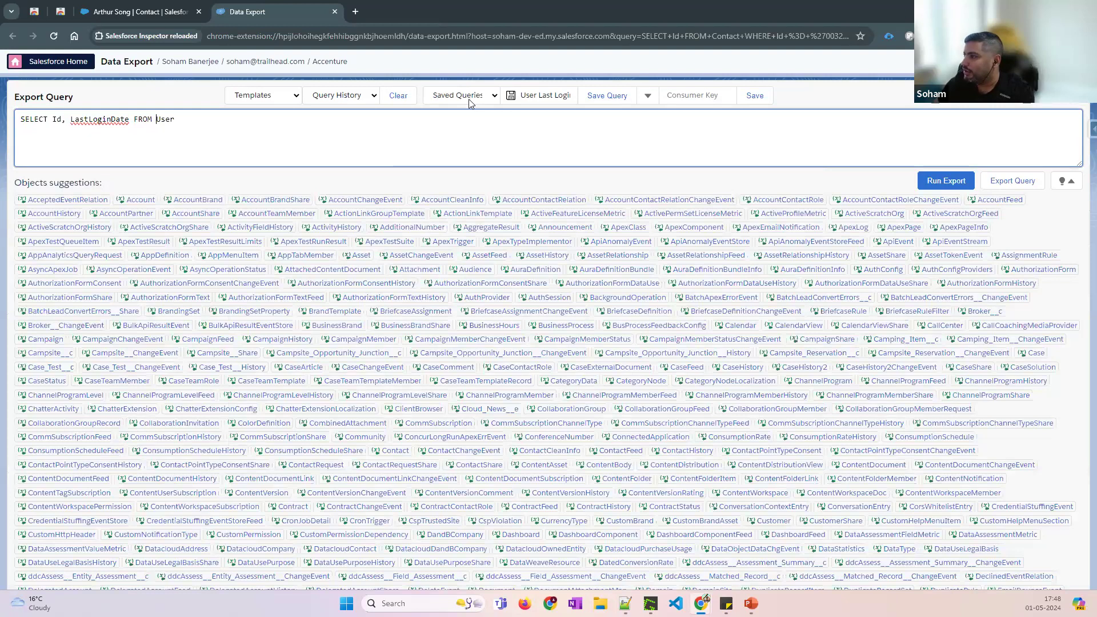
left_click(464, 97)
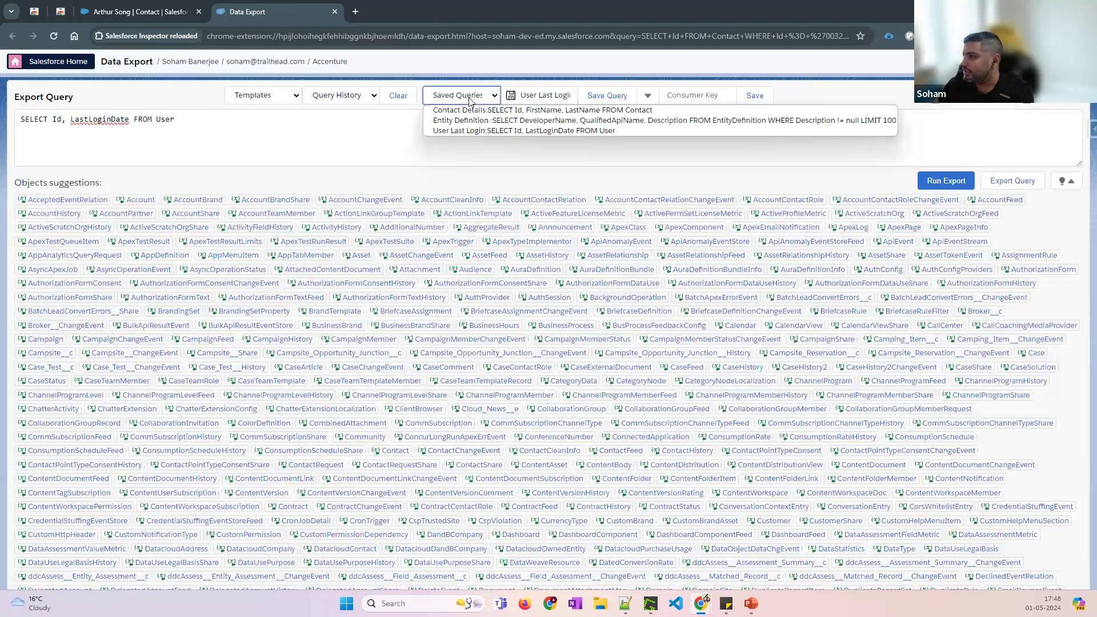
left_click(465, 131)
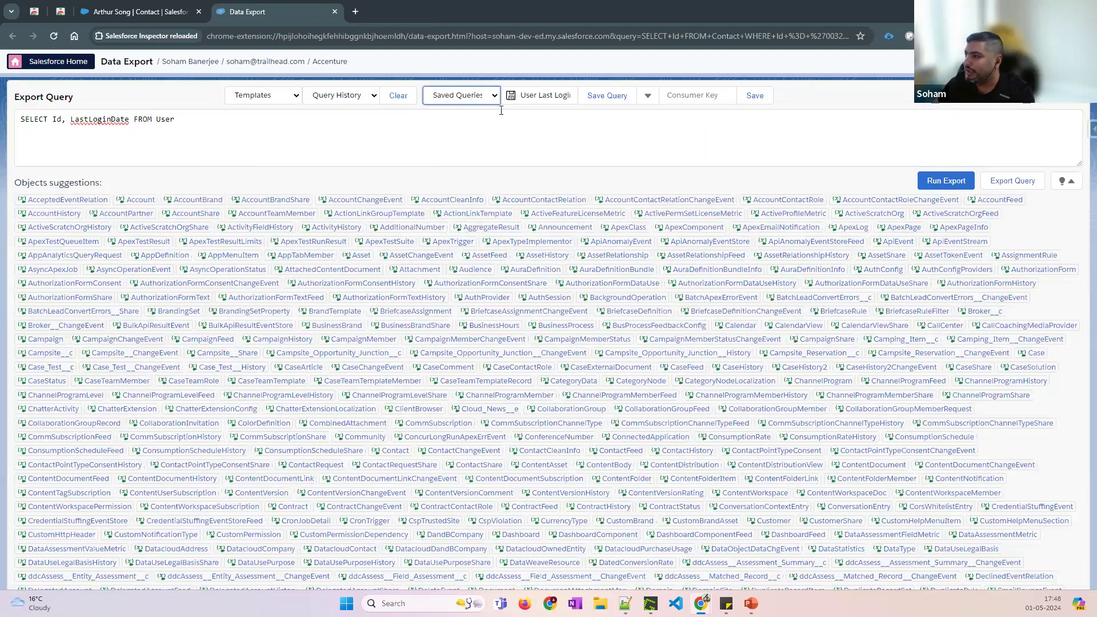
left_click_drag(200, 122, 18, 122)
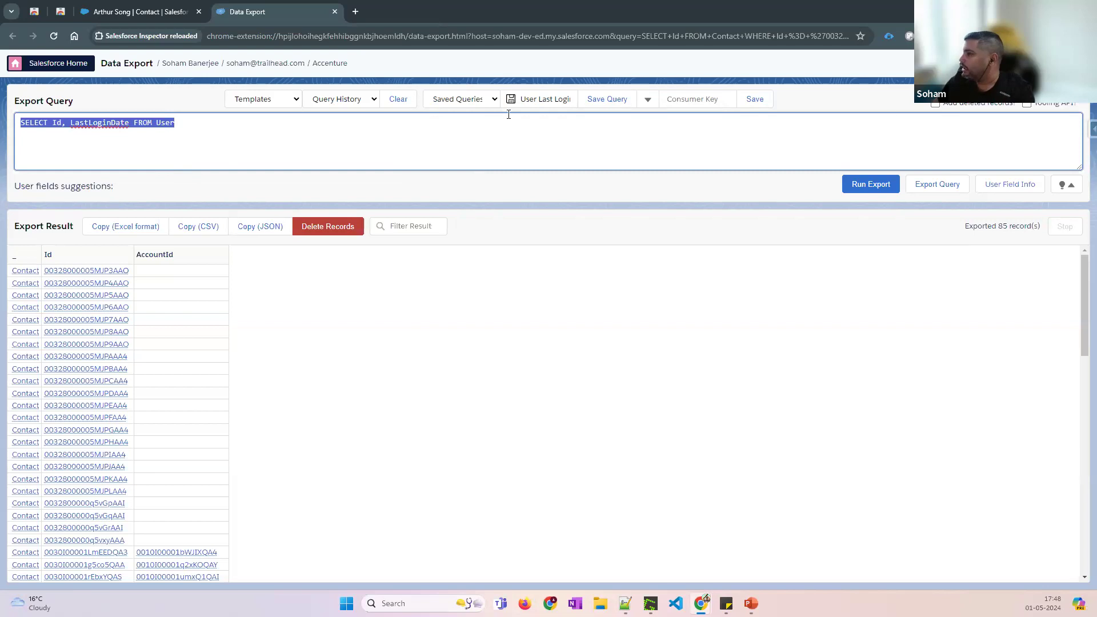
Open Data Import in a new tab from the Inspector panel, leaving API Type on Enterprise
left_click(1092, 129)
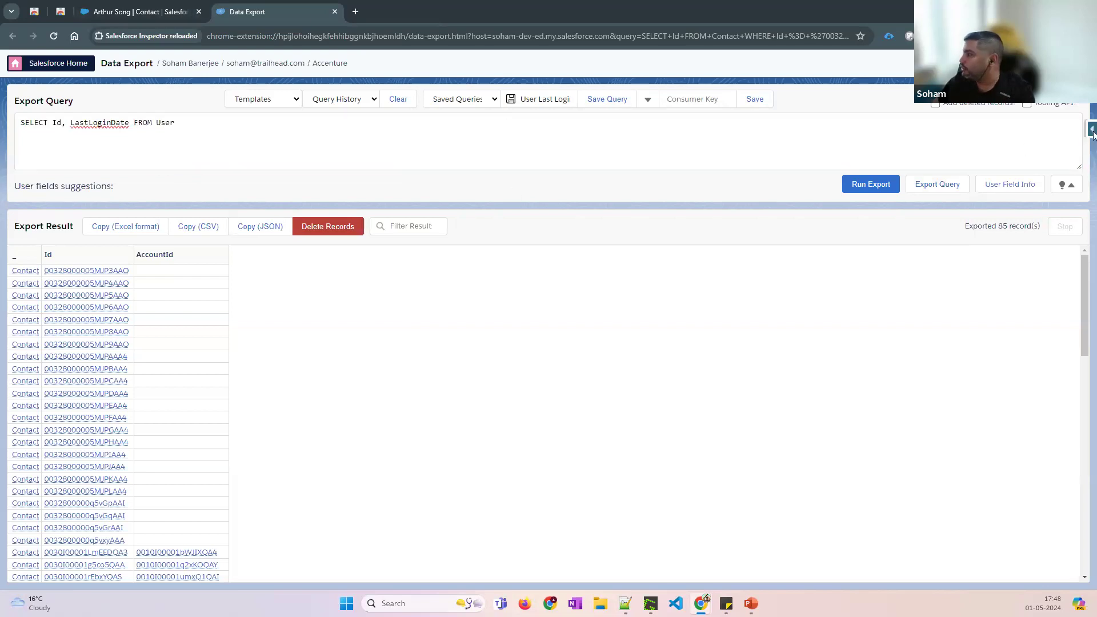
left_click(1028, 330)
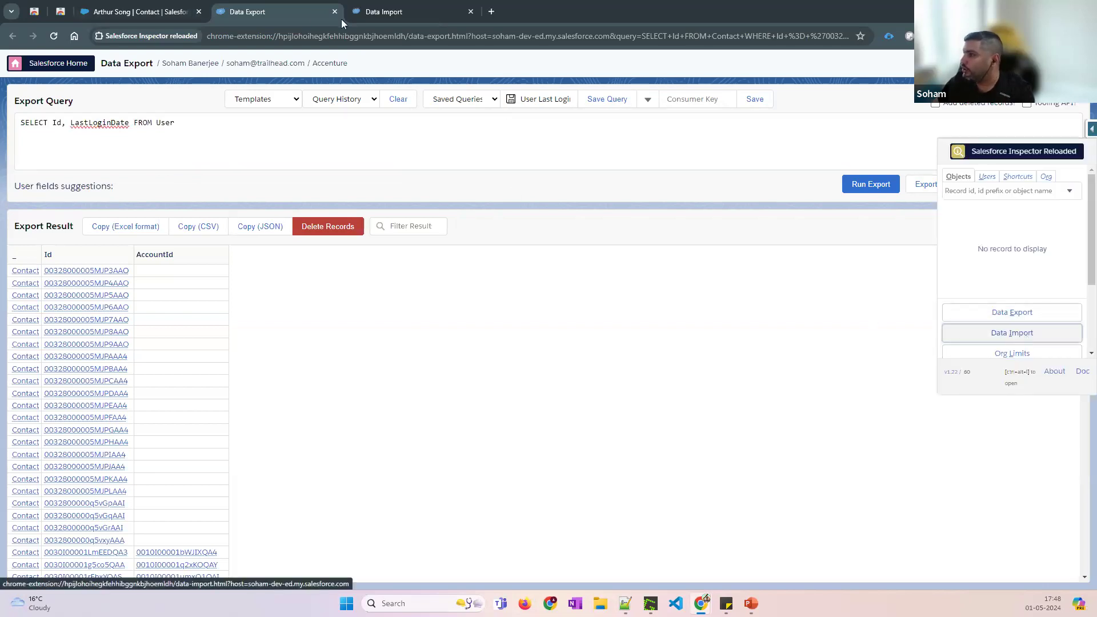
left_click(401, 13)
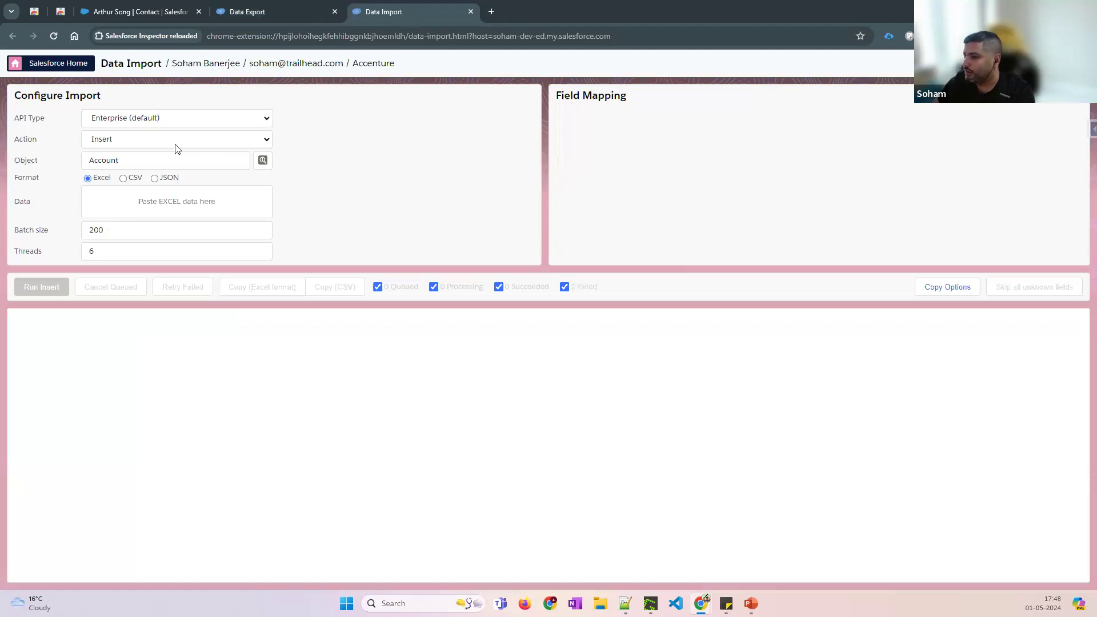
left_click(125, 119)
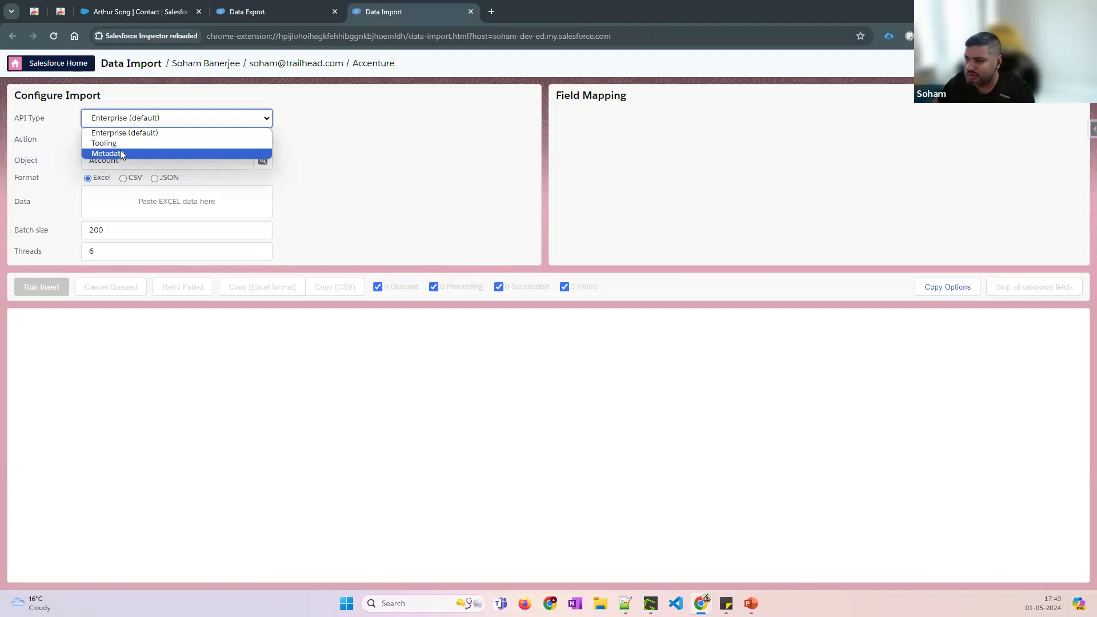
left_click(141, 135)
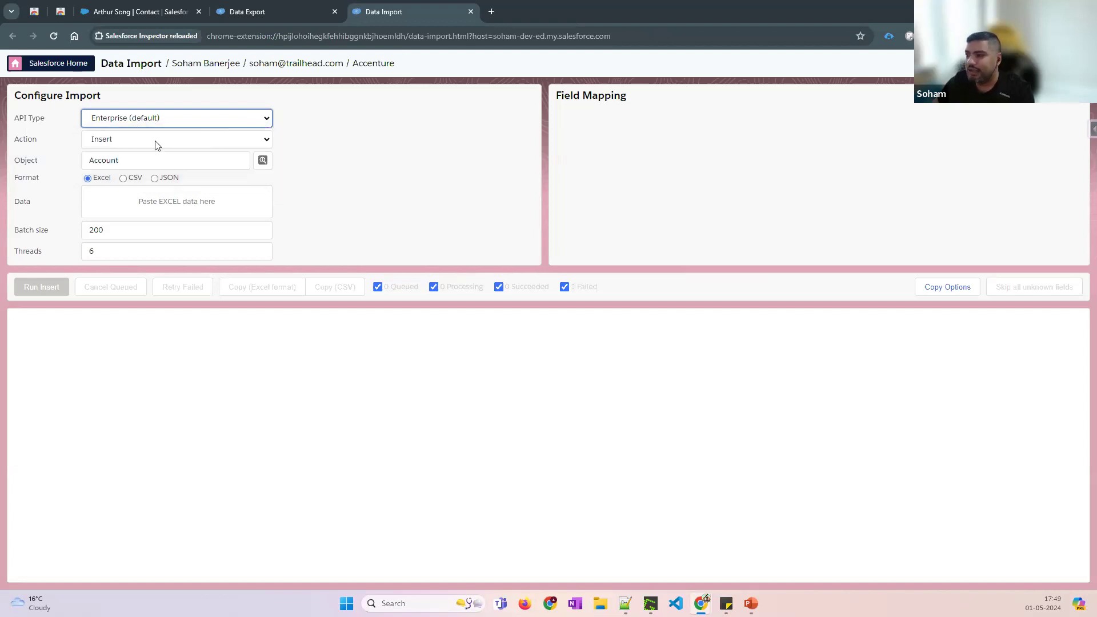
Replace Account with Contact as the Data Import target object
left_click(135, 160)
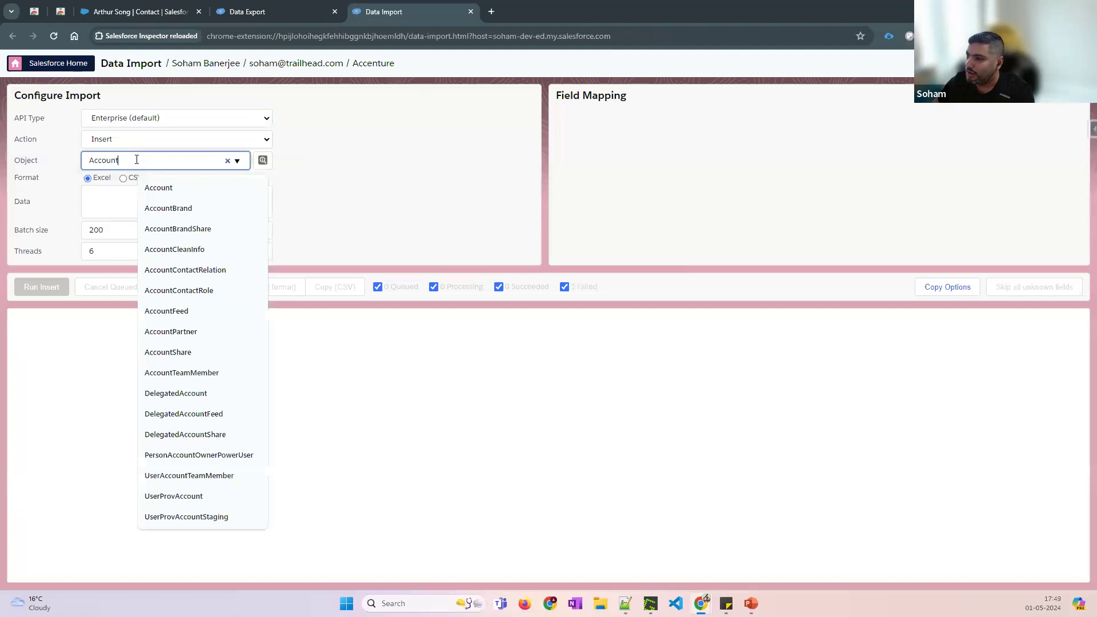
left_click(229, 160)
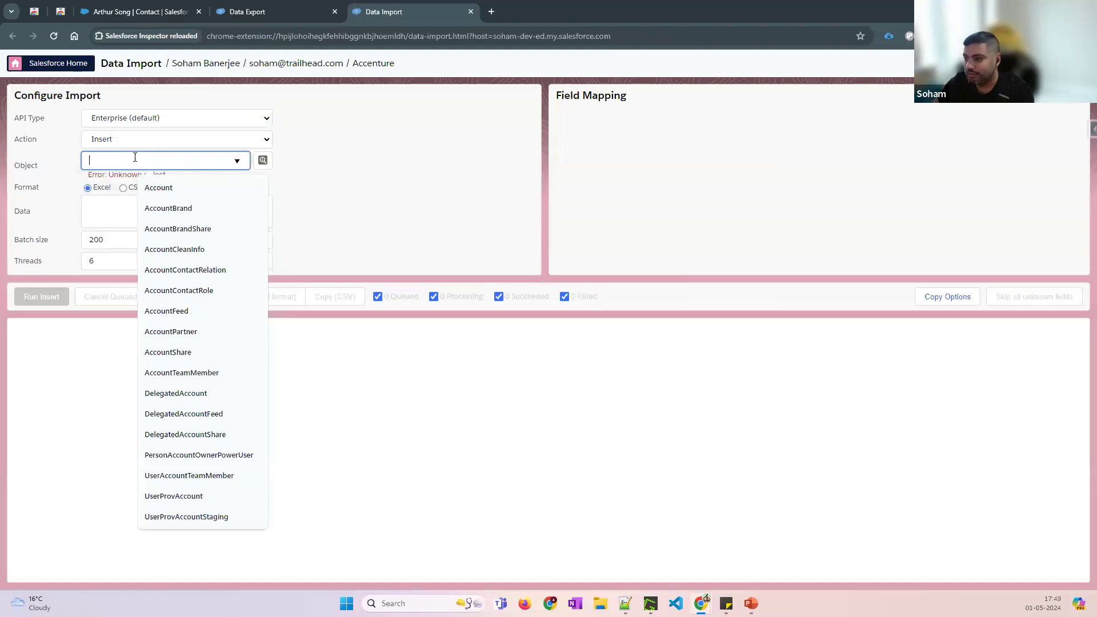
type("c")
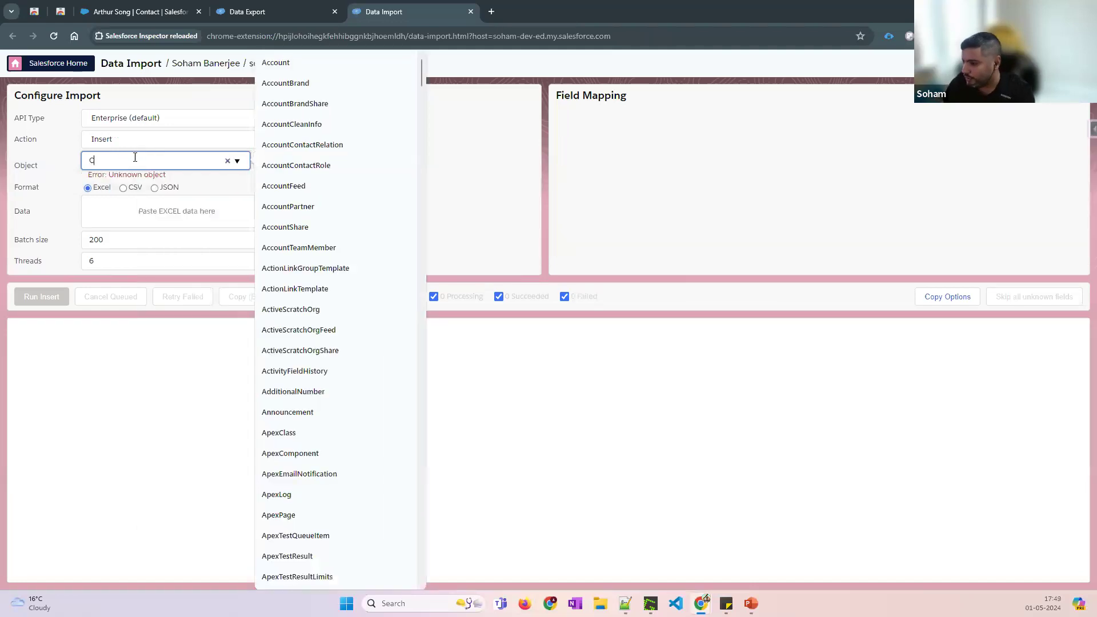
type("ontact")
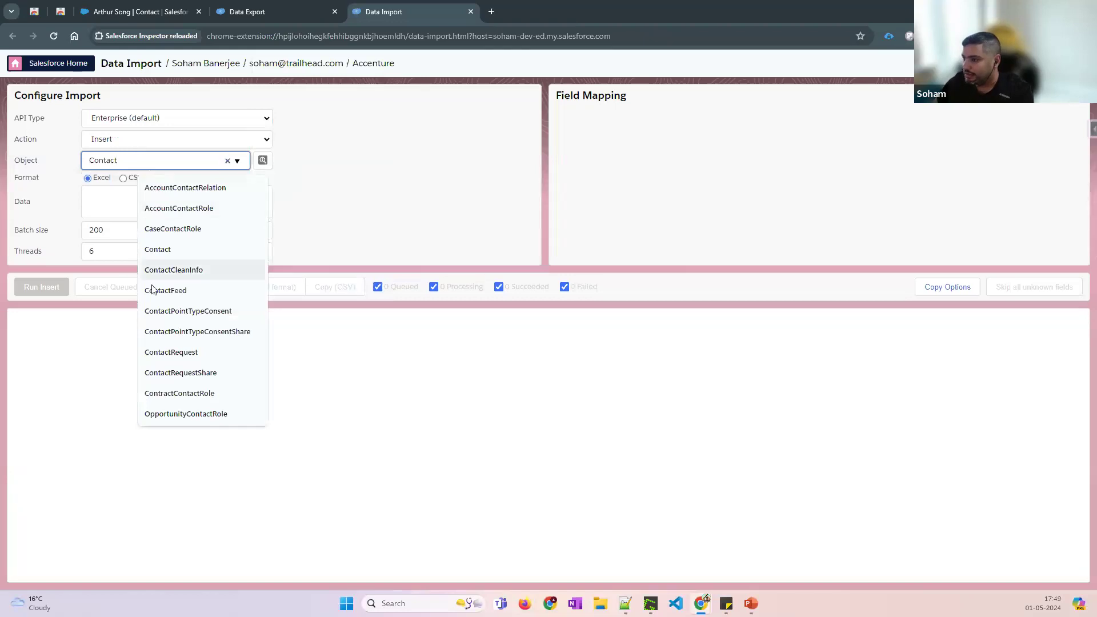
left_click(155, 250)
left_click(125, 201)
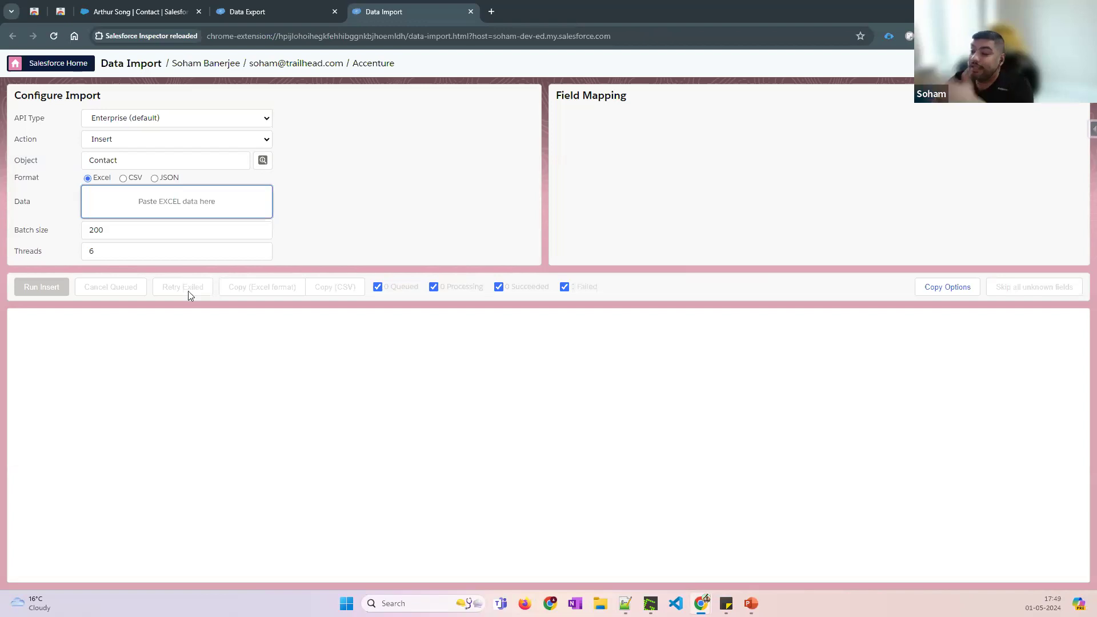
Set the import action to Update and review the other available actions
left_click(122, 141)
left_click(121, 142)
left_click(123, 163)
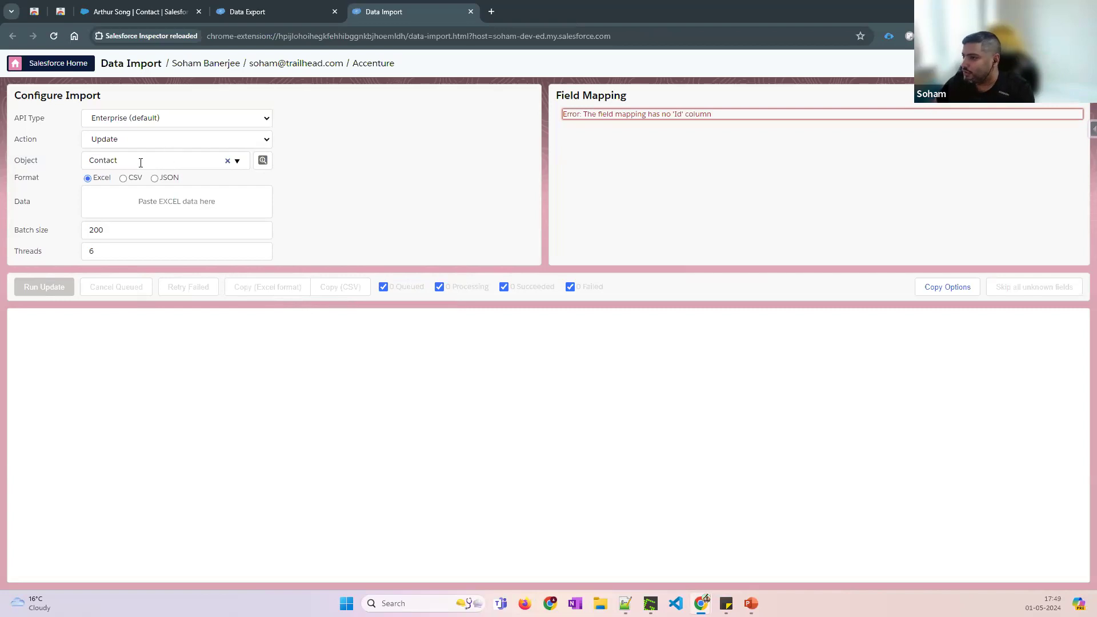
left_click(176, 139)
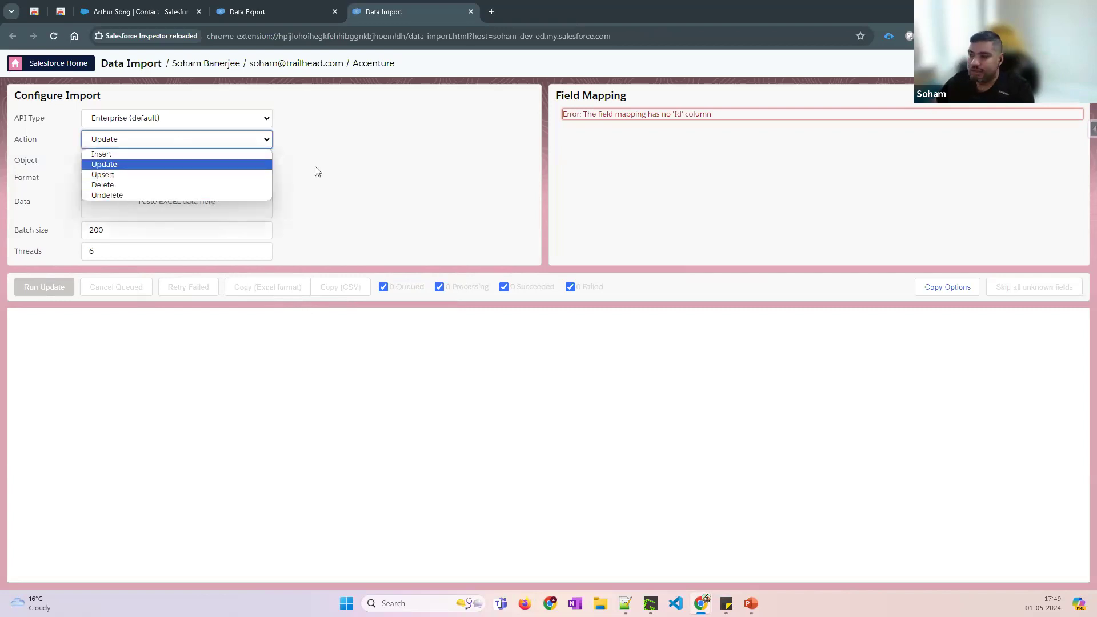
left_click(474, 164)
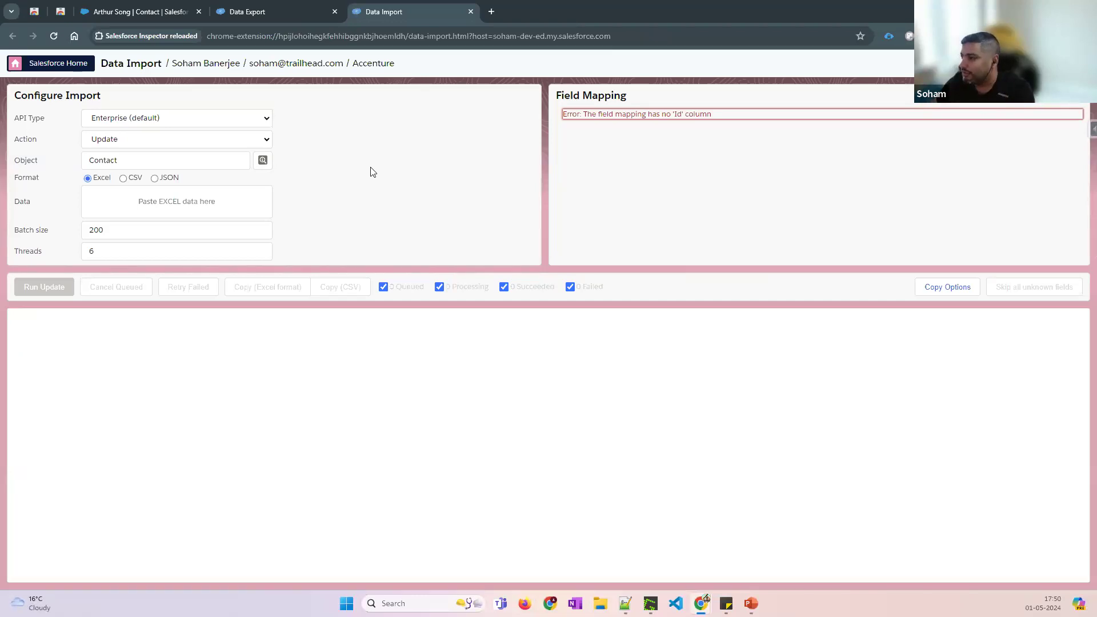
Recheck the action list keeping Update, and inspect the Threads and Batch size 200 settings
left_click(164, 141)
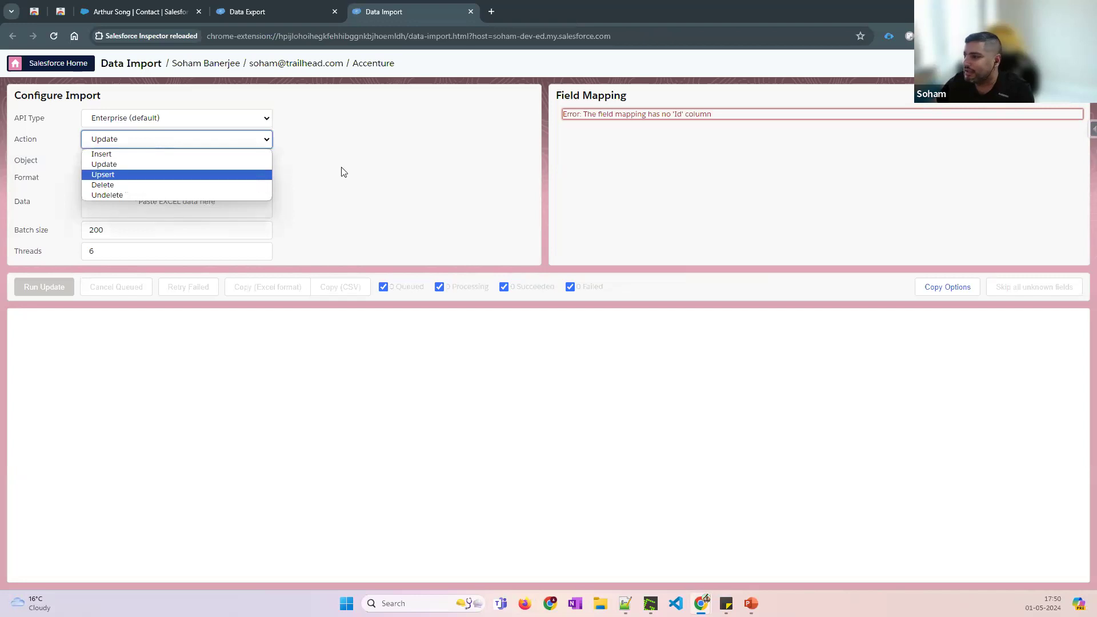
key("Down")
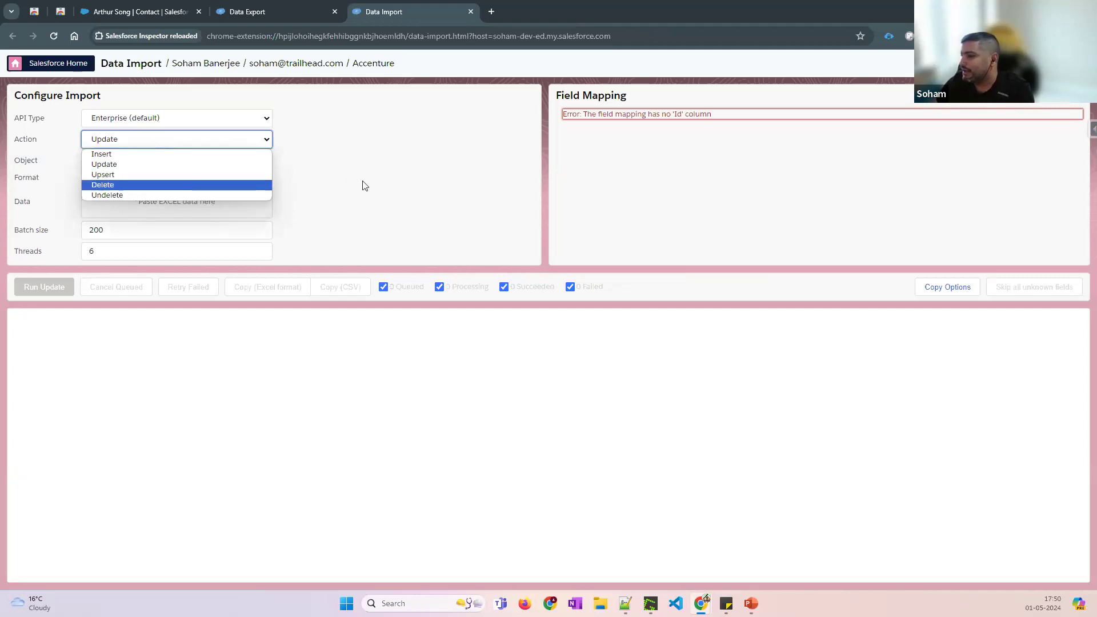
left_click(365, 186)
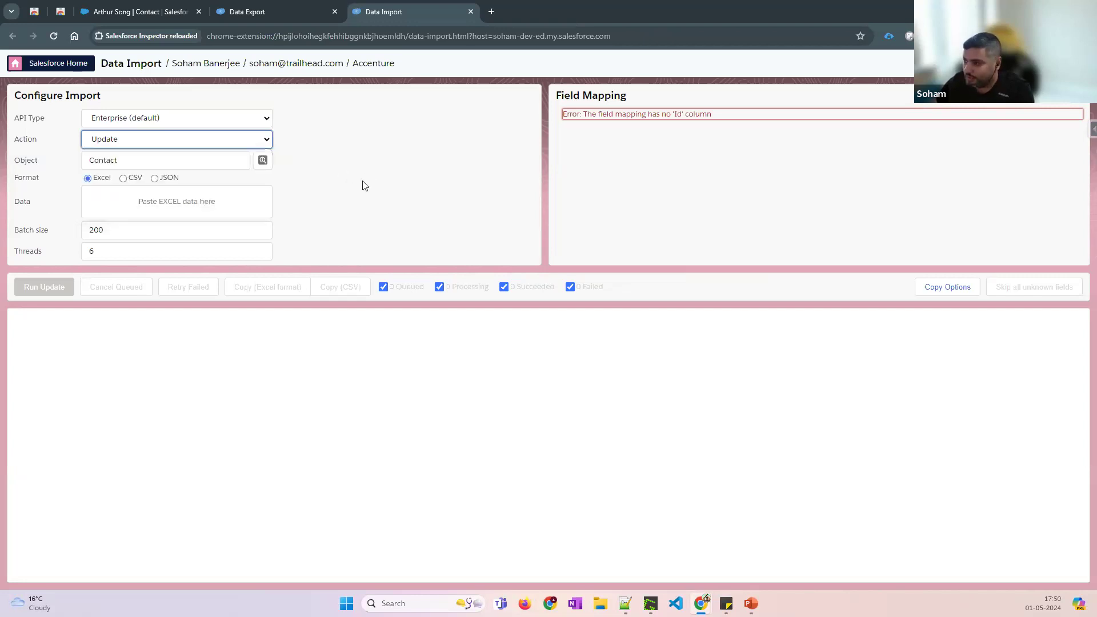
left_click(169, 140)
left_click(169, 141)
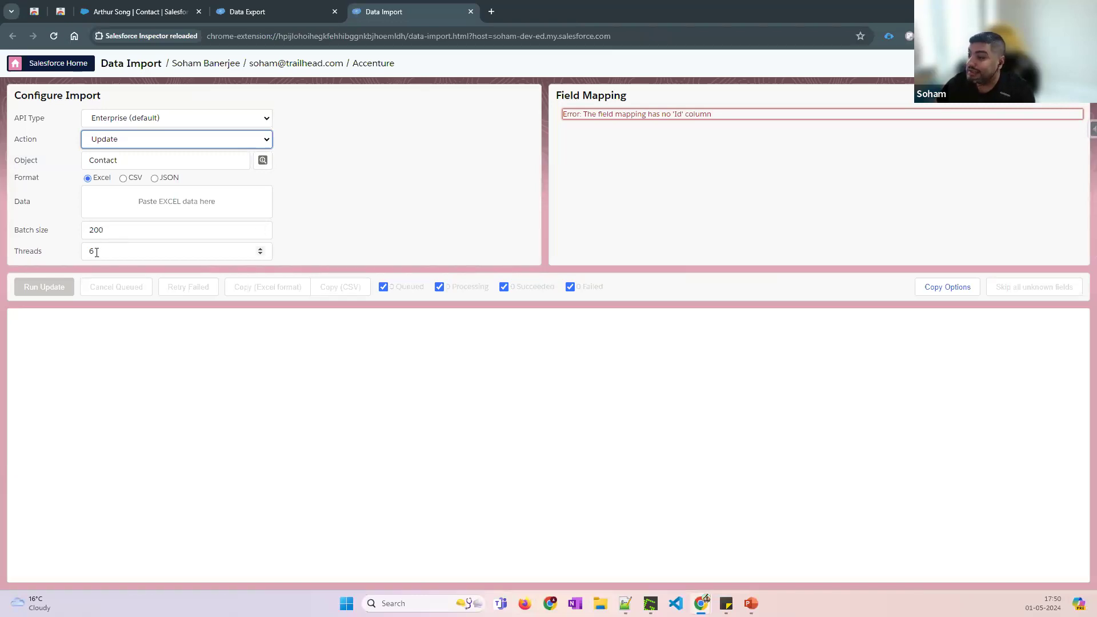
mouse_move(96, 252)
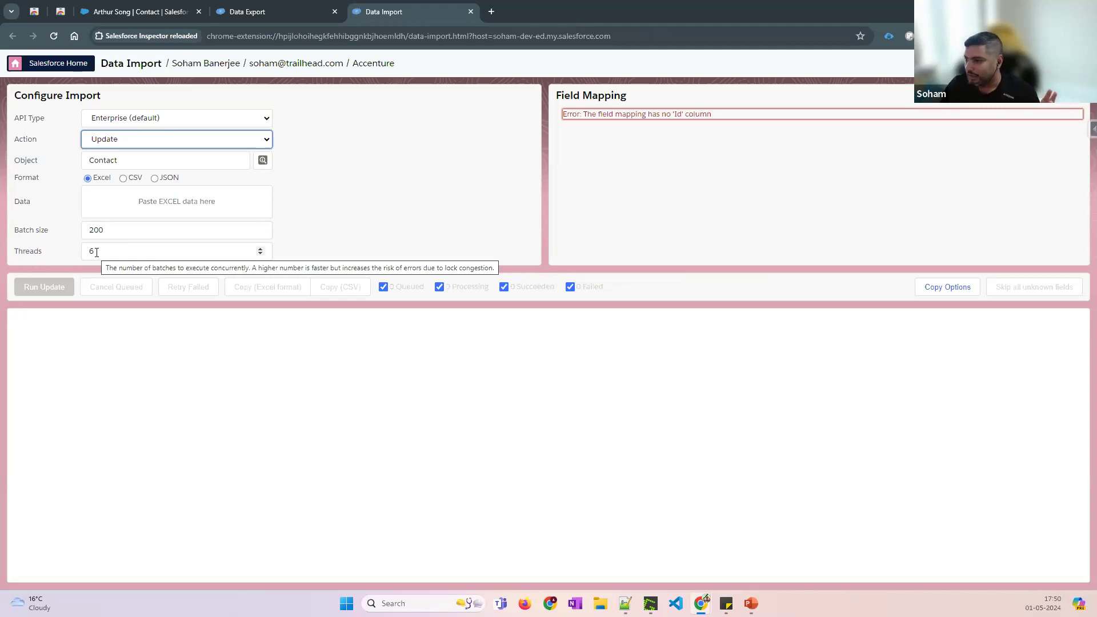
left_click_drag(99, 230, 78, 236)
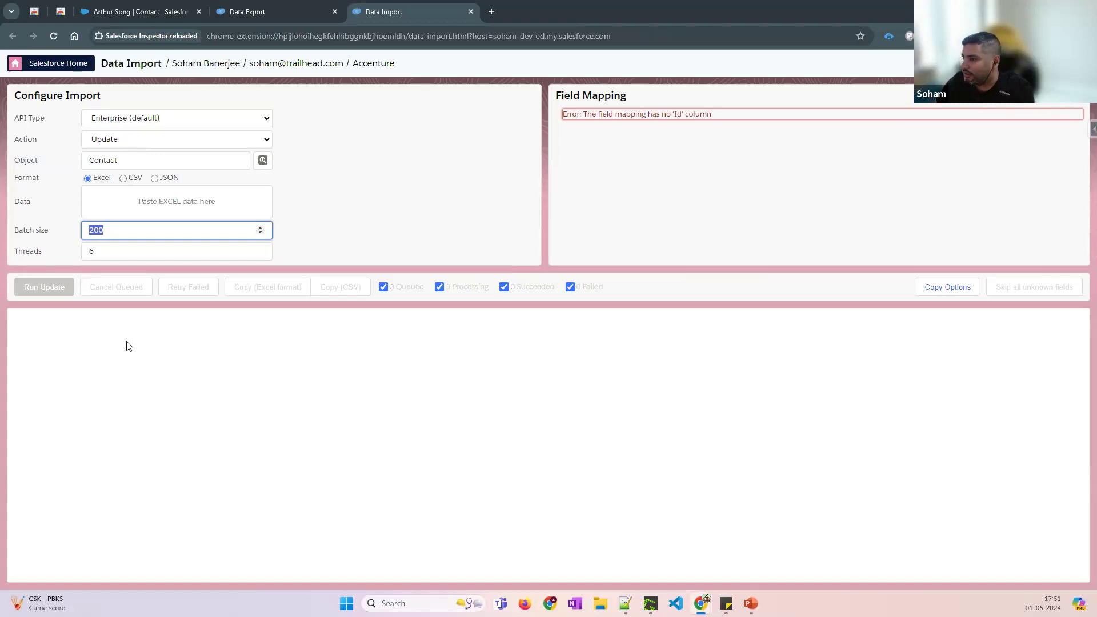
left_click(122, 119)
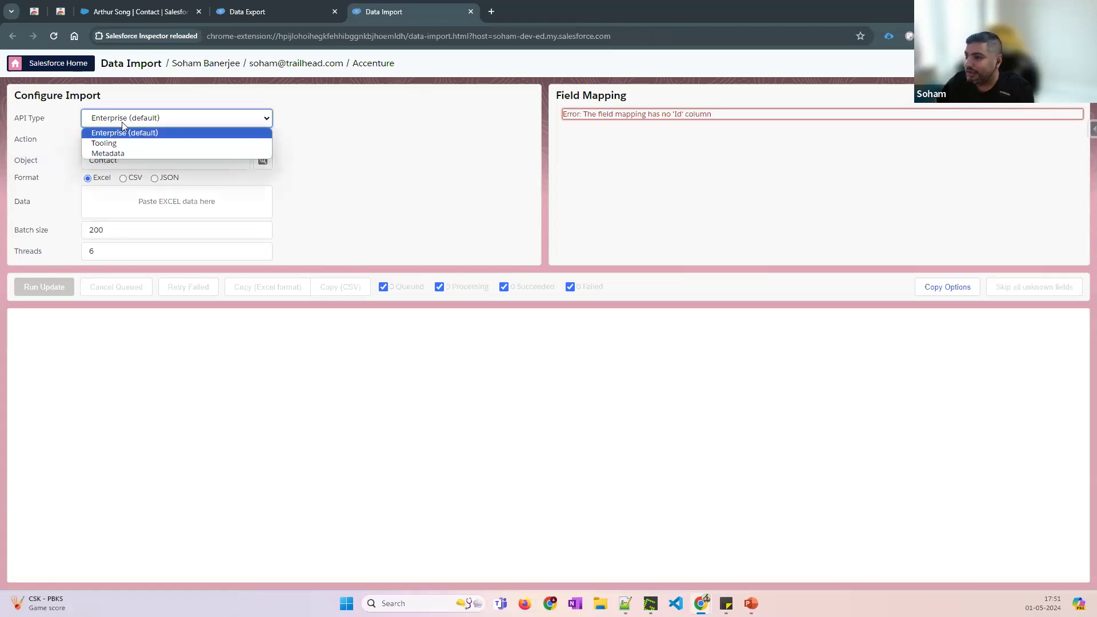
Set API Type to Metadata, view Upsert/Delete Metadata actions, then open Setup from the contact tab
left_click(121, 153)
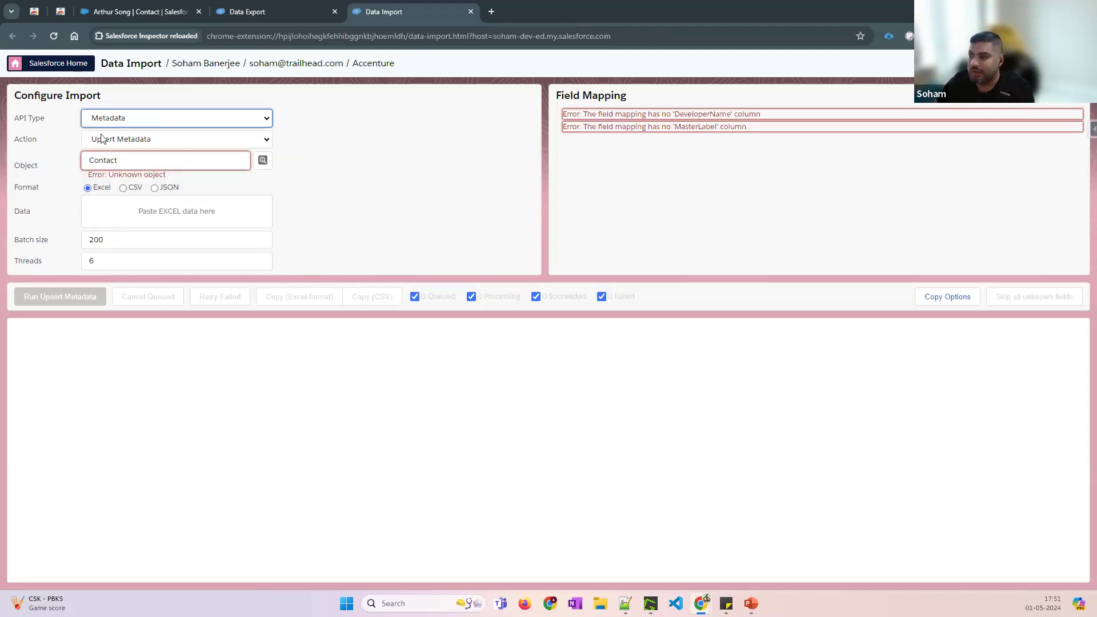
left_click(138, 142)
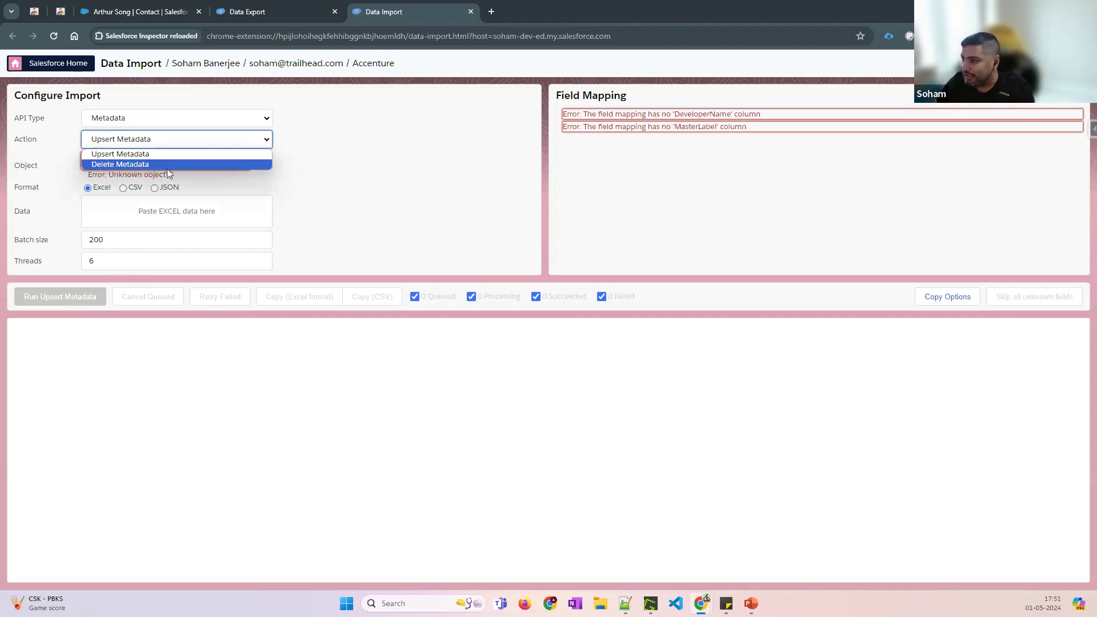
left_click(140, 11)
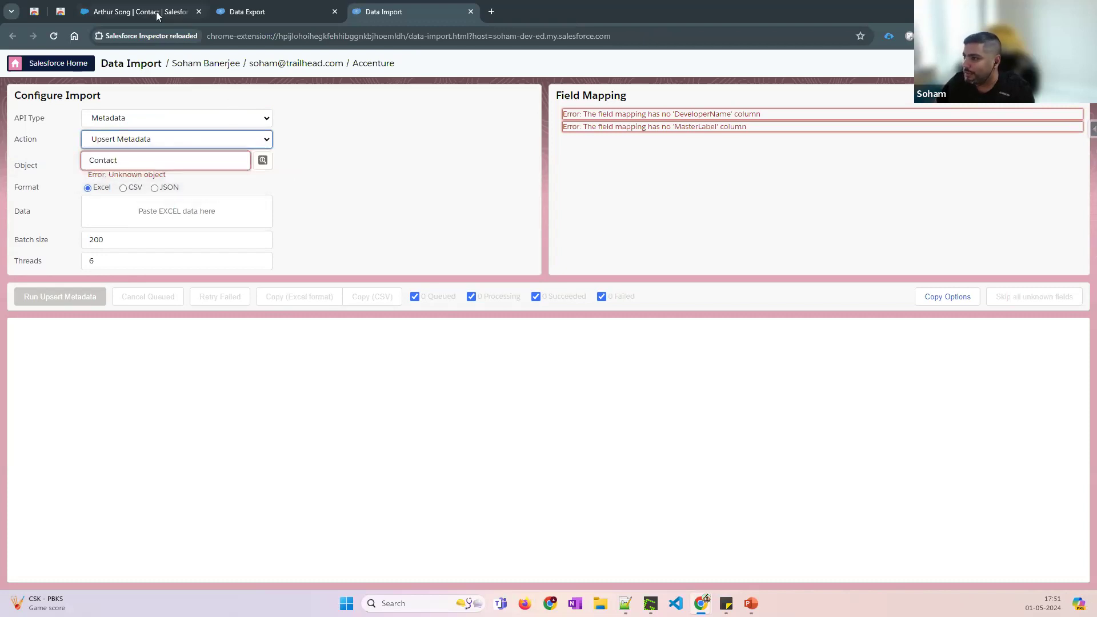
left_click(140, 12)
left_click(1030, 64)
In Setup, find 'custom met' via Quick Find and manage the Test metadata type's records
left_click(979, 97)
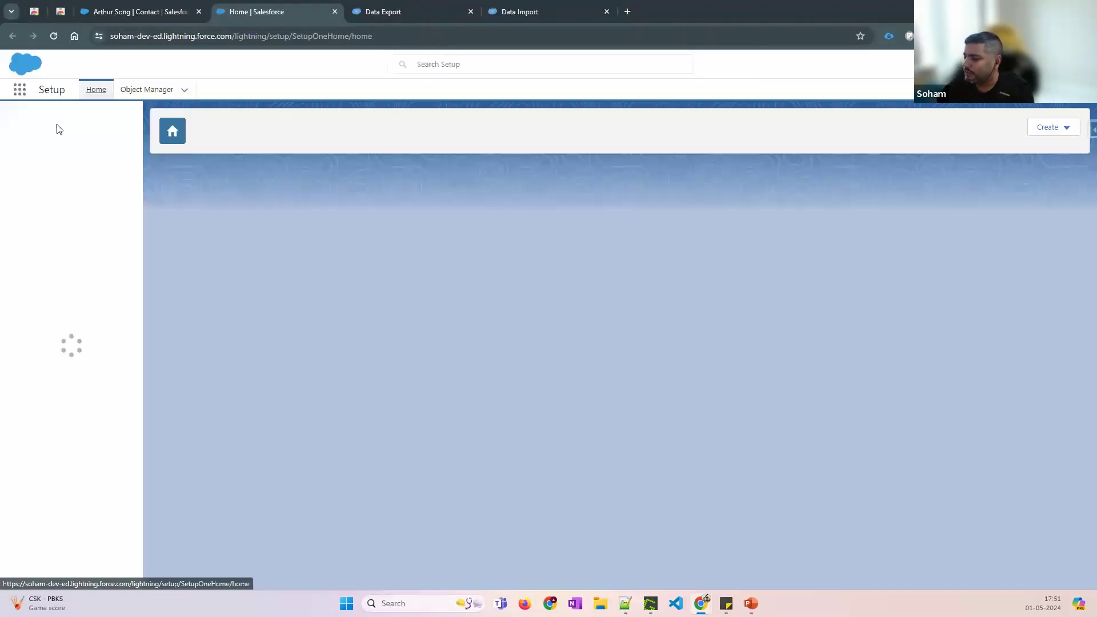
type("custom met")
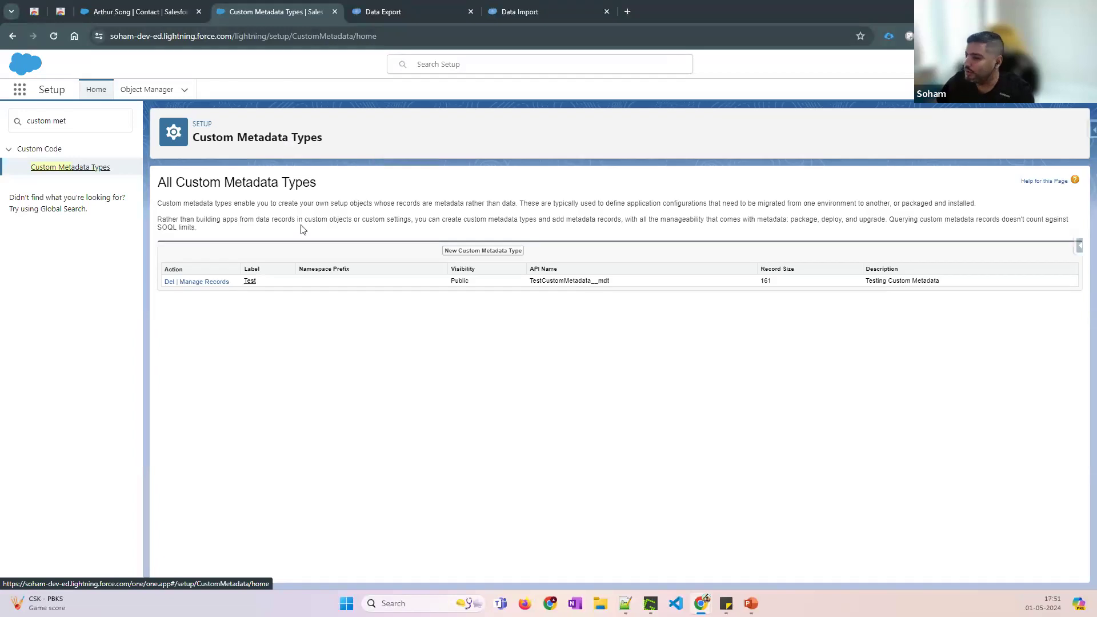
left_click(209, 281)
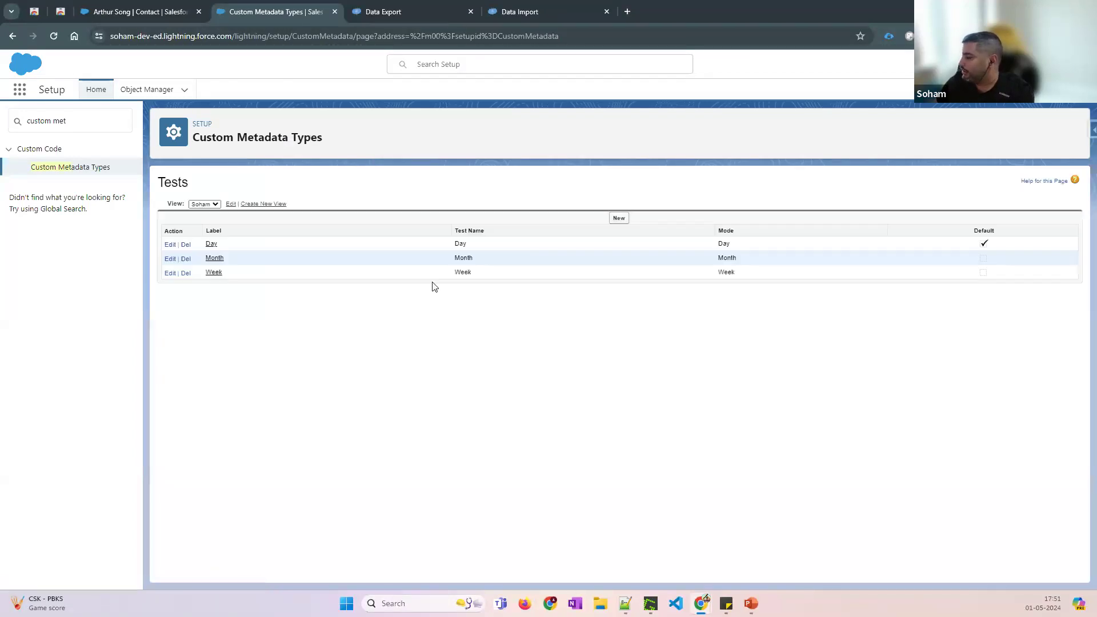
Revisit the Data Import page, then launch Org Limits from the Inspector panel
left_click(398, 15)
left_click(531, 15)
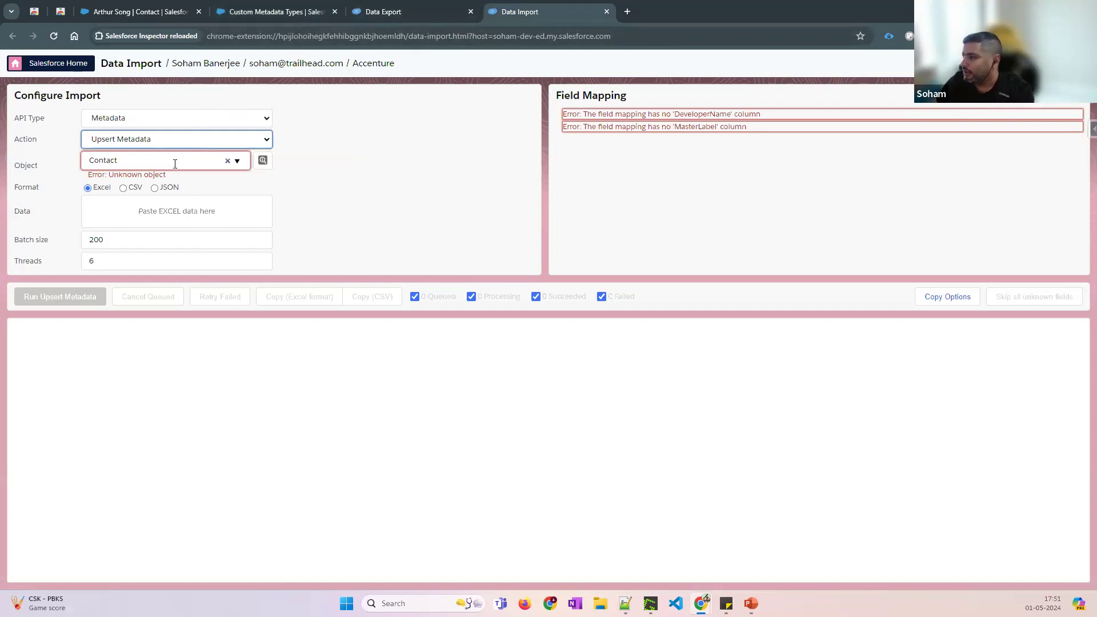
left_click(624, 606)
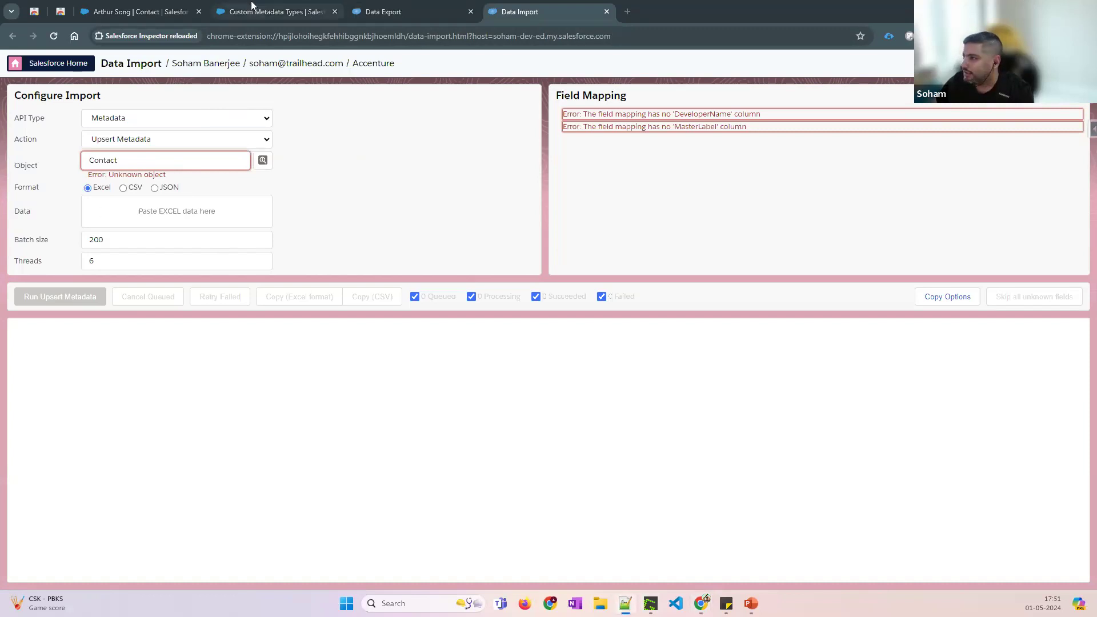
left_click(261, 17)
left_click(262, 13)
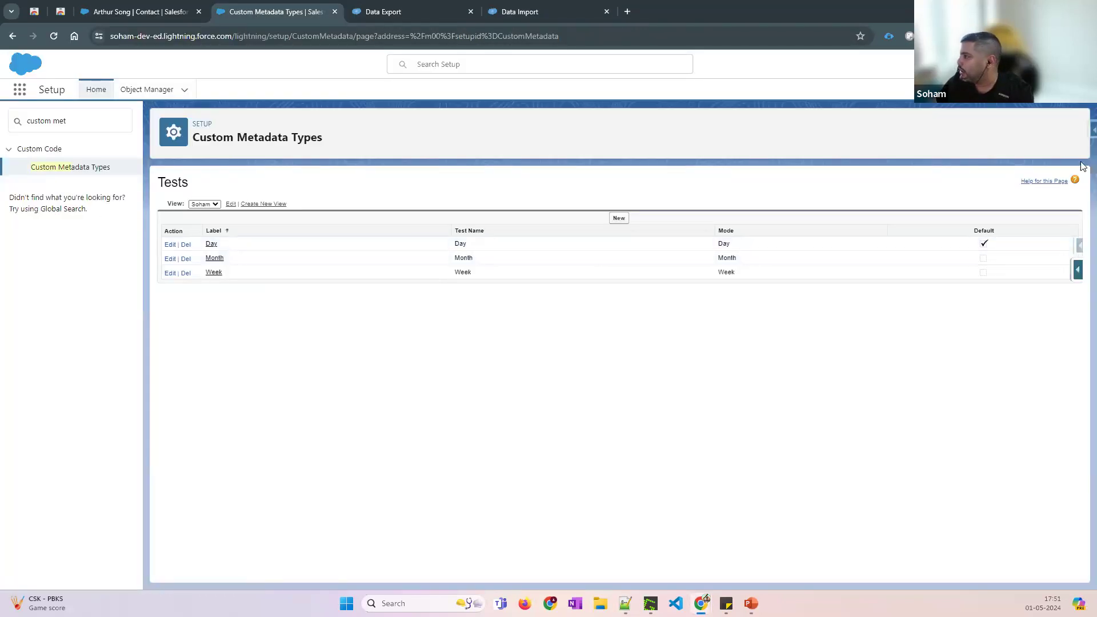
left_click(1092, 129)
left_click(1004, 240)
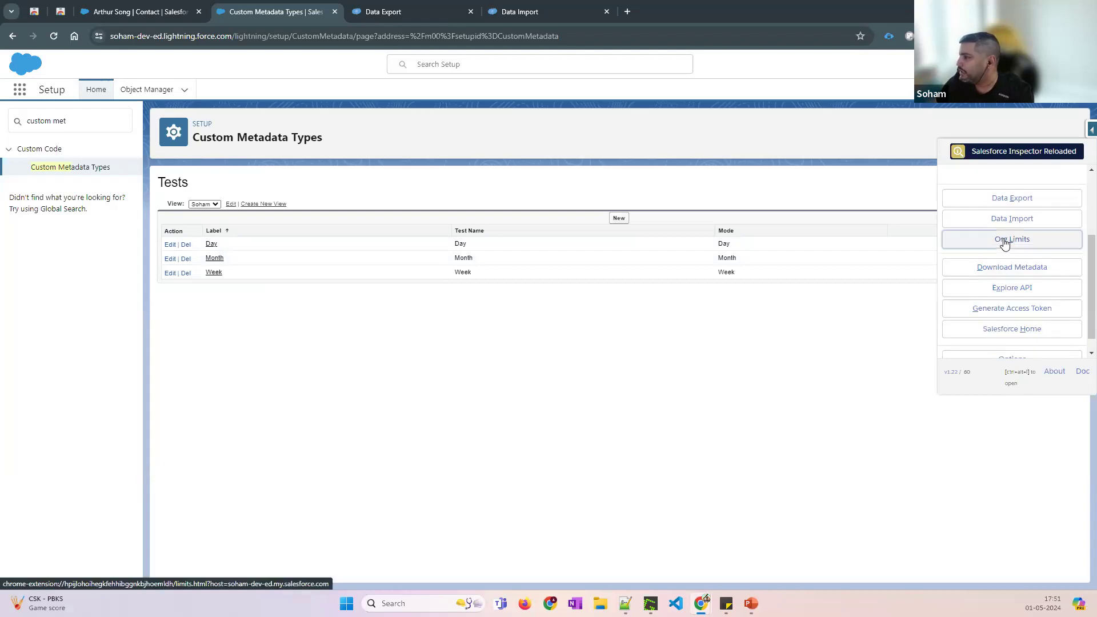
Switch to the Org Limits page and scroll through the usage gauges
left_click(404, 14)
scroll(310, 465, "down", 4)
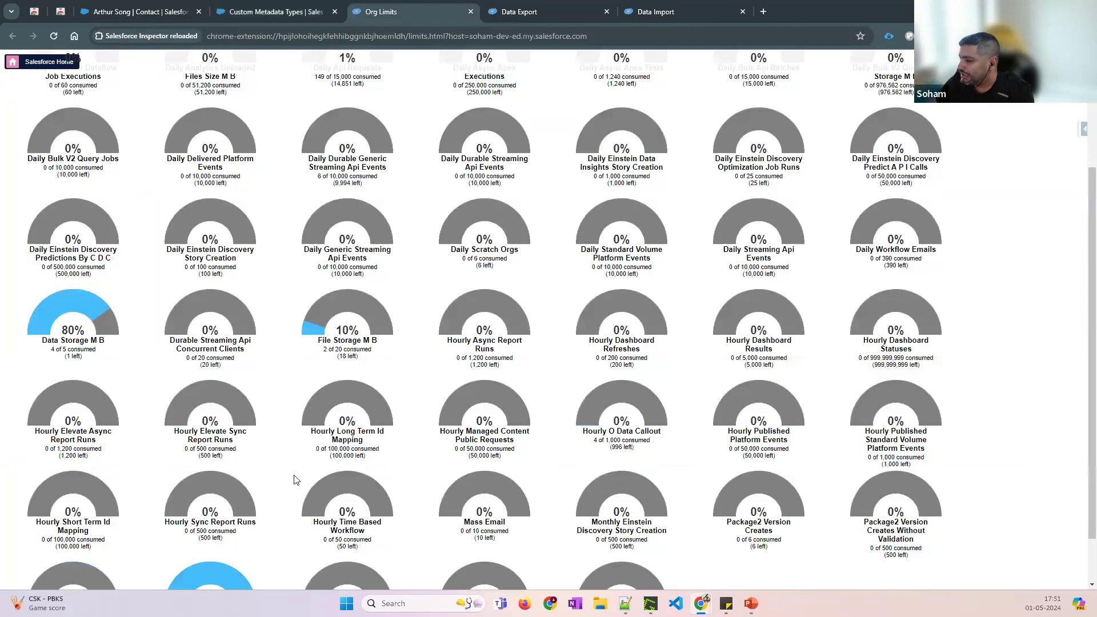
scroll(295, 482, "down", 1)
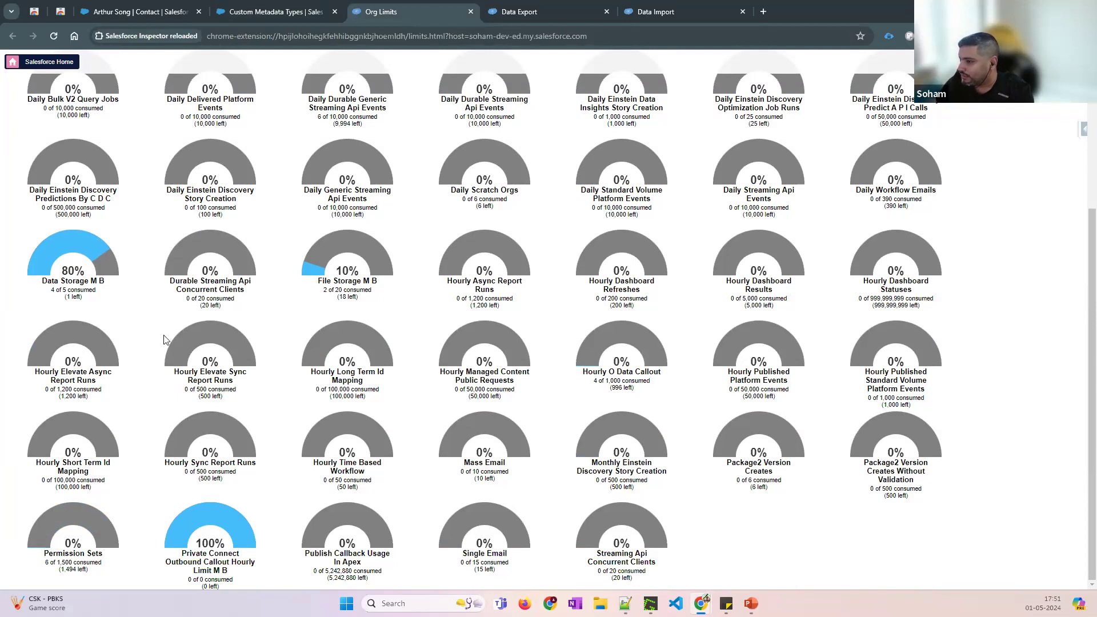
scroll(153, 347, "up", 1)
scroll(161, 347, "up", 1)
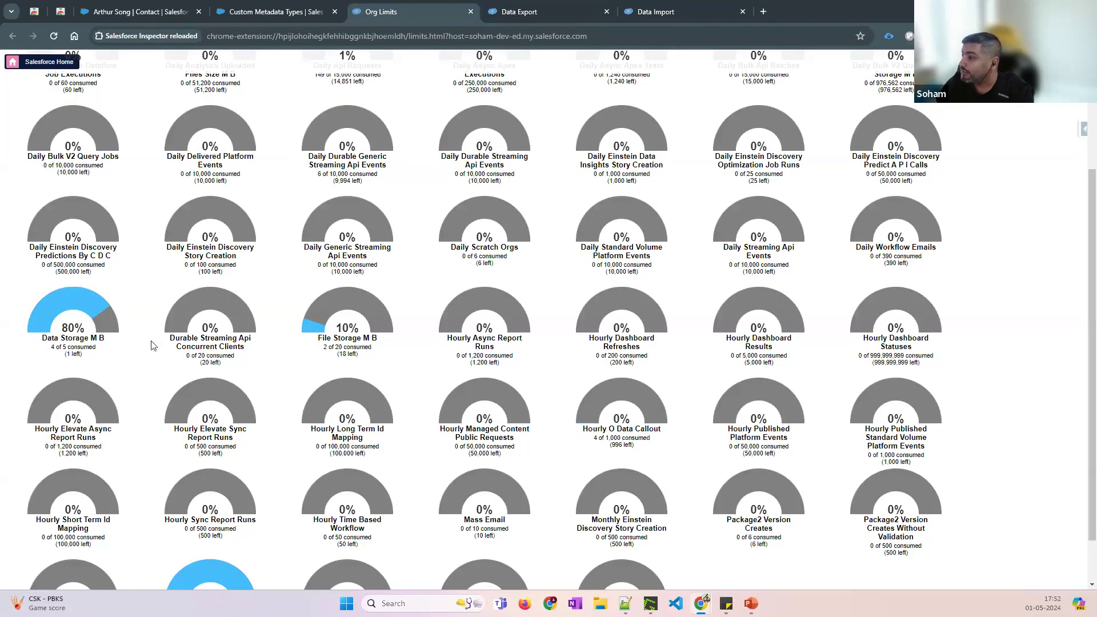
scroll(535, 260, "up", 4)
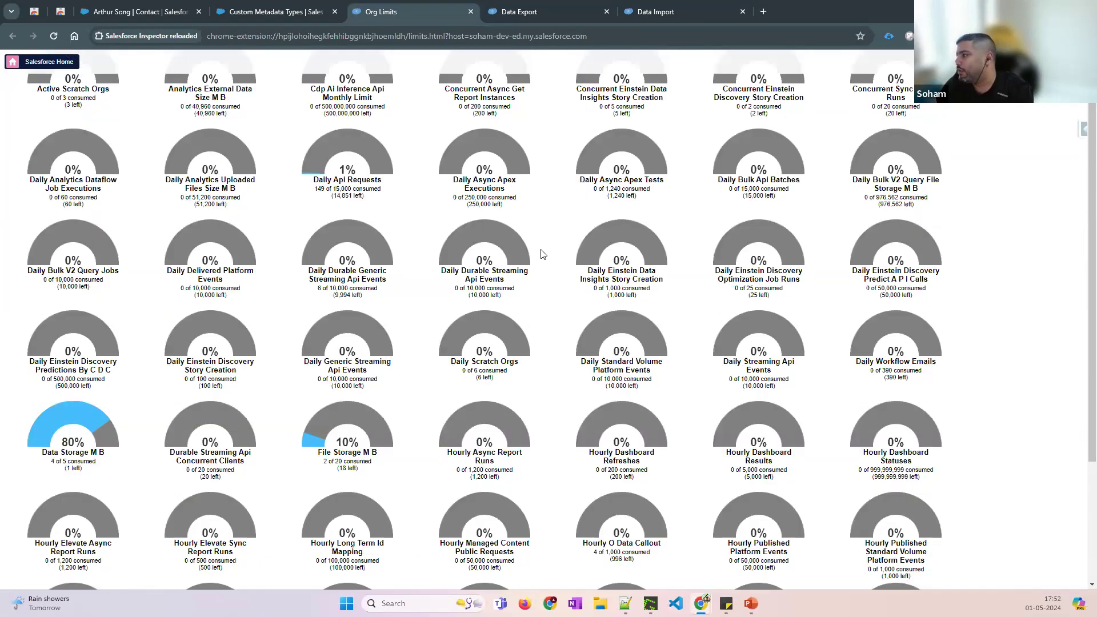
Highlight the Daily Bulk Api Batches name and usage, then the Single Email limit
left_click_drag(716, 181, 806, 183)
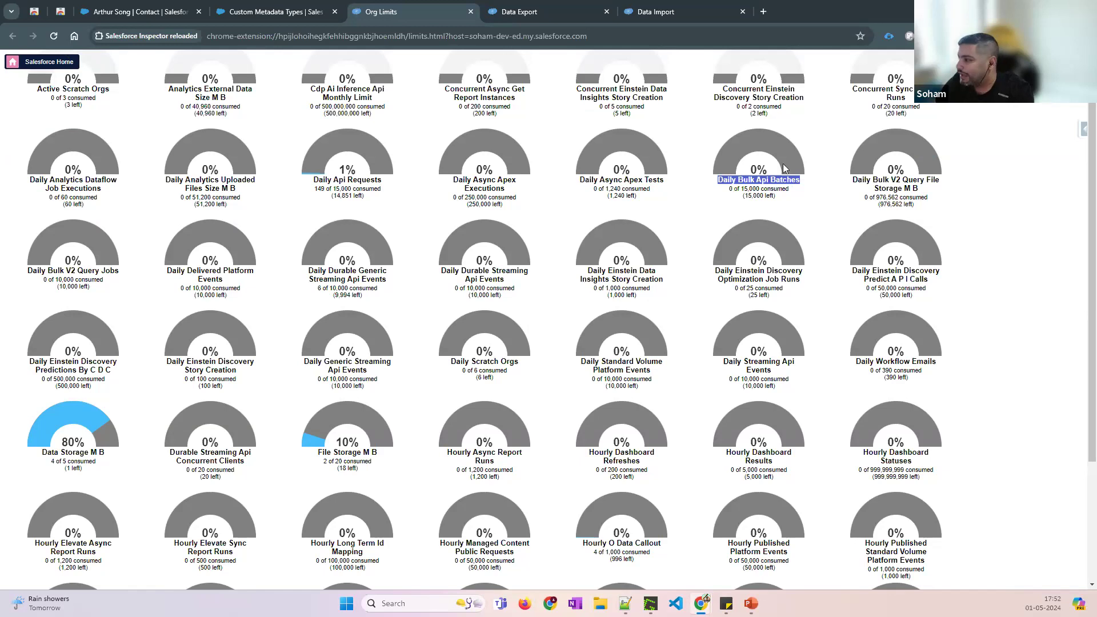
left_click_drag(742, 189, 778, 190)
left_click(799, 213)
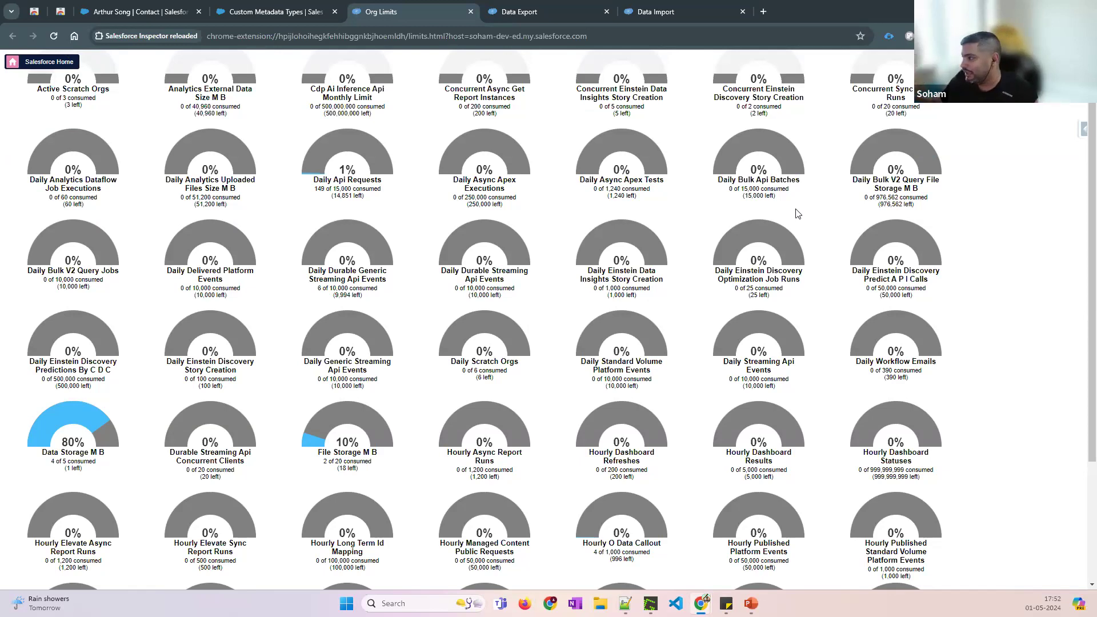
left_click_drag(791, 193, 715, 183)
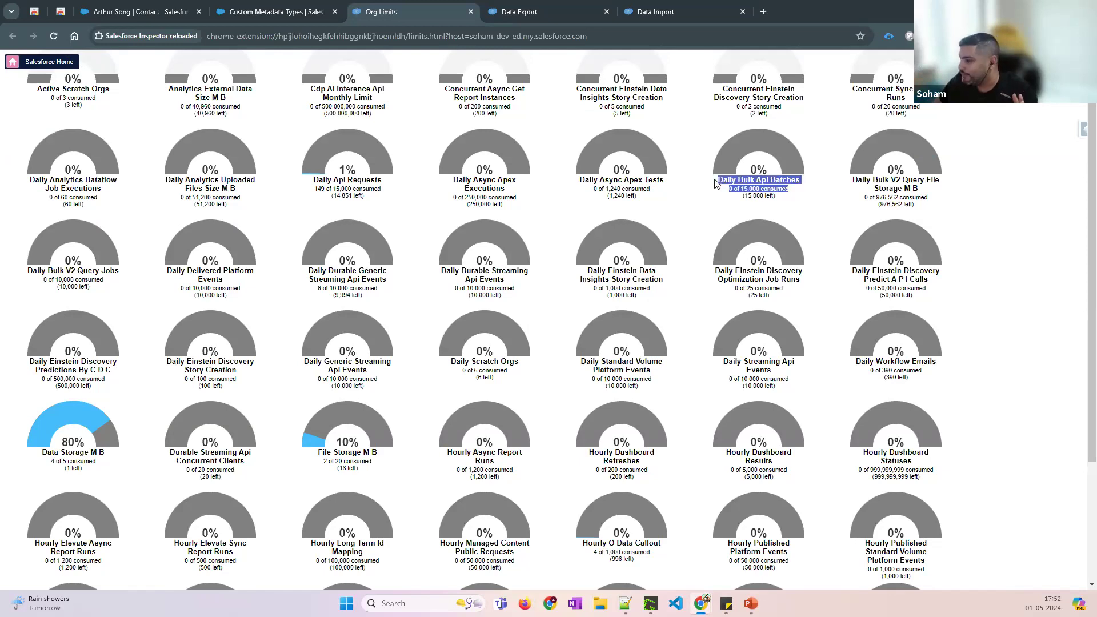
scroll(766, 197, "up", 1)
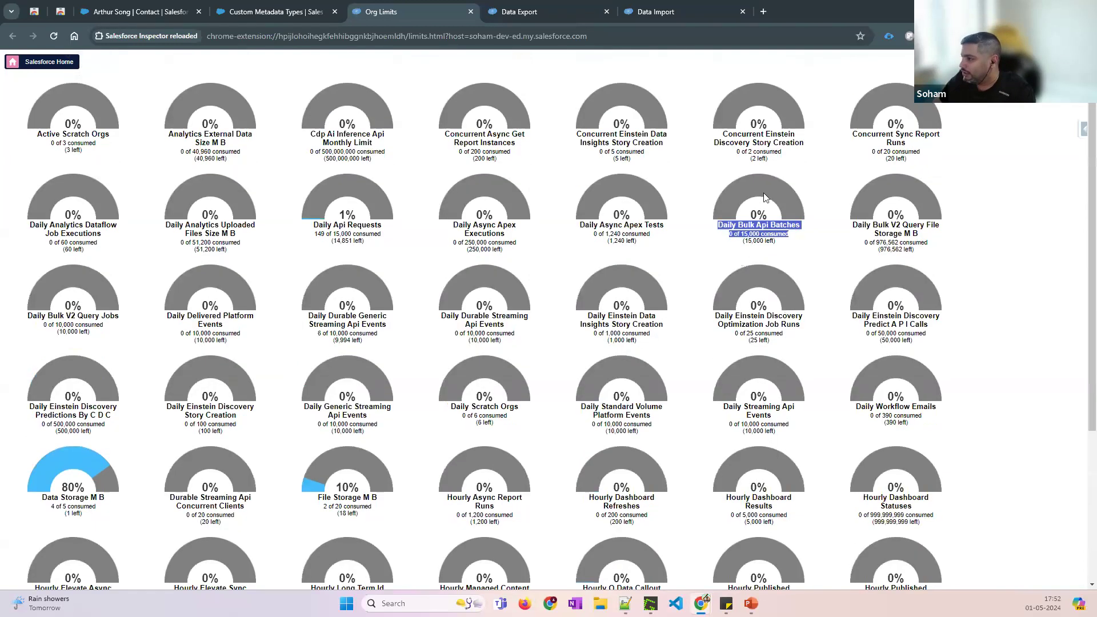
scroll(377, 369, "down", 4)
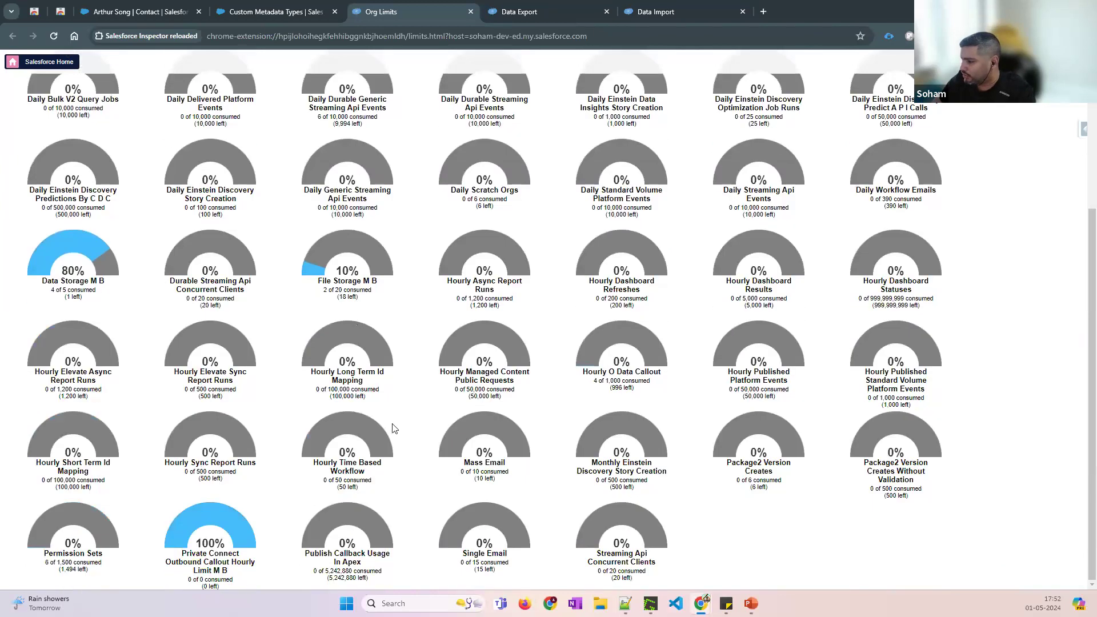
left_click_drag(506, 553, 461, 559)
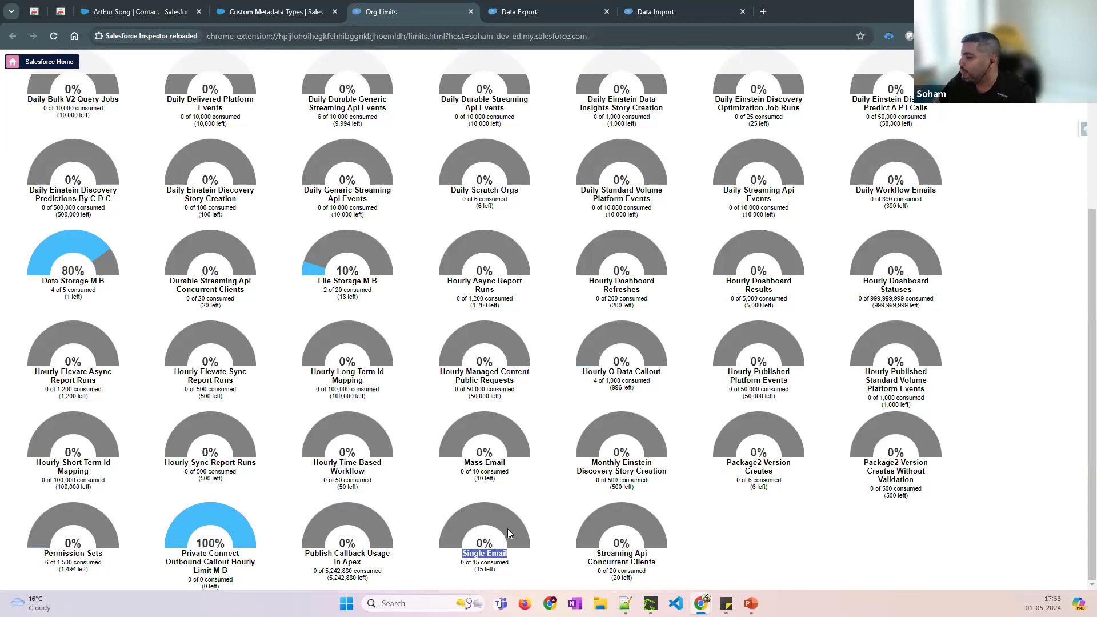
left_click(1084, 130)
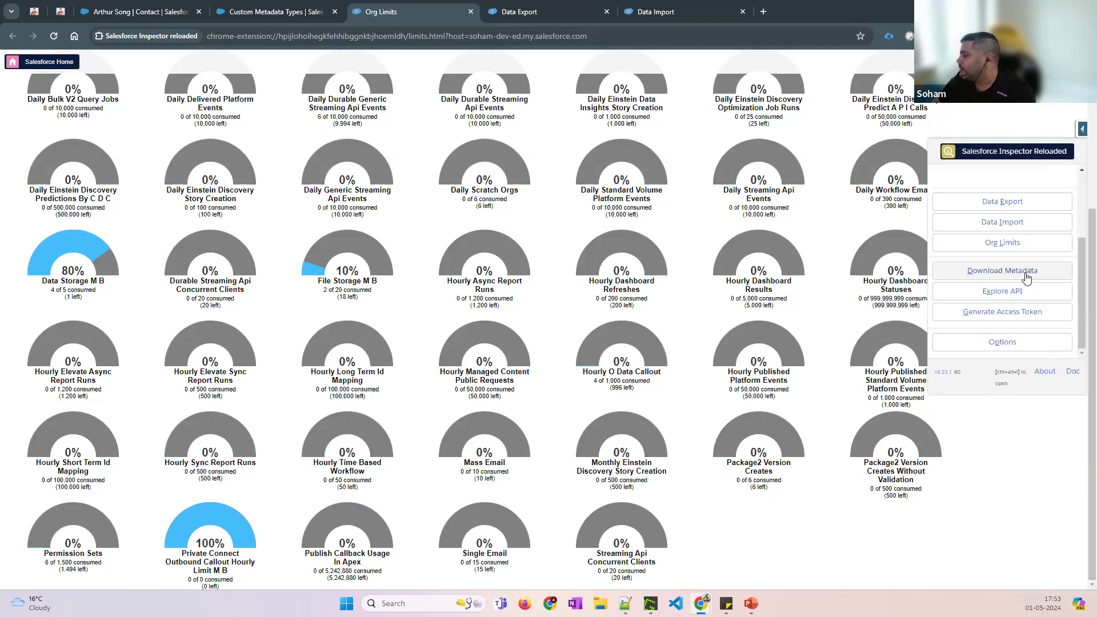
Retrieve only the labels metadata, save the downloaded archive, and reveal the desktop
left_click(1023, 276)
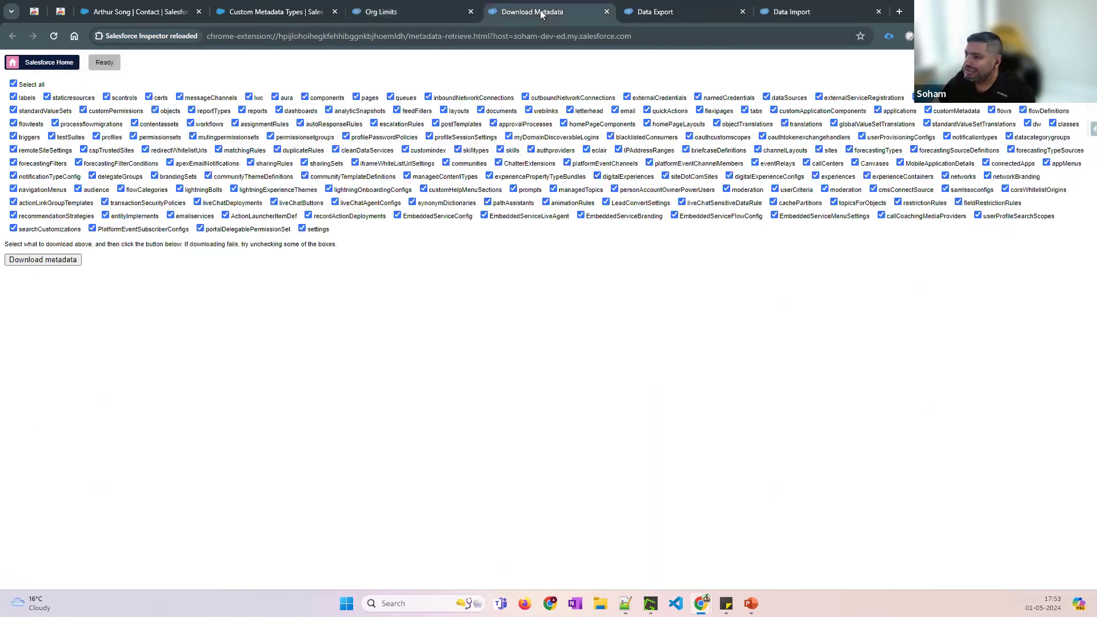
left_click(13, 84)
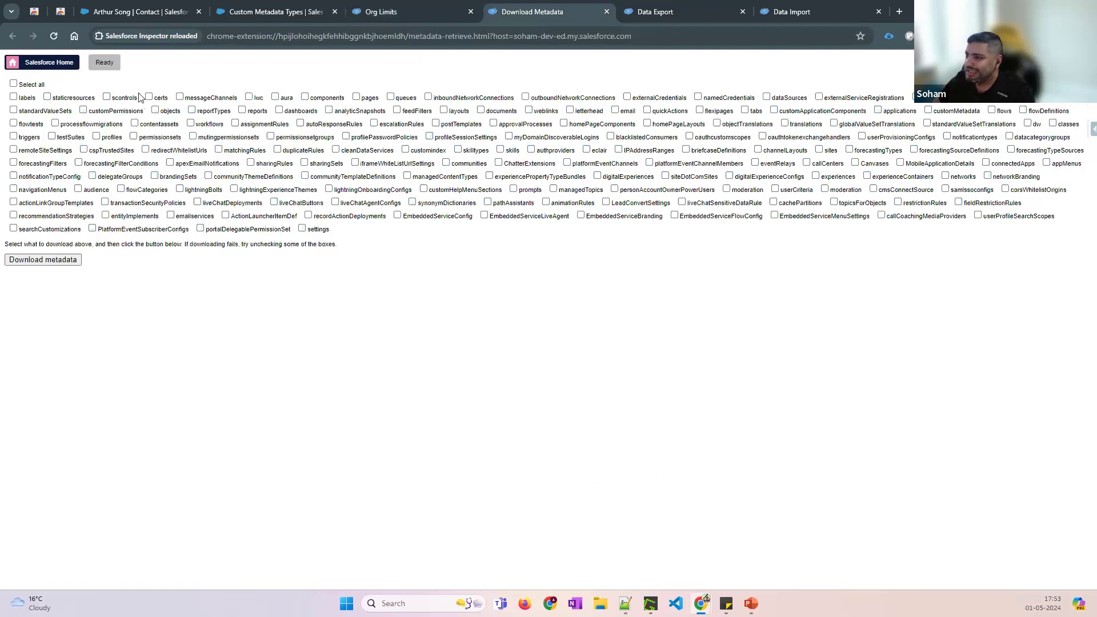
left_click(13, 97)
left_click(51, 260)
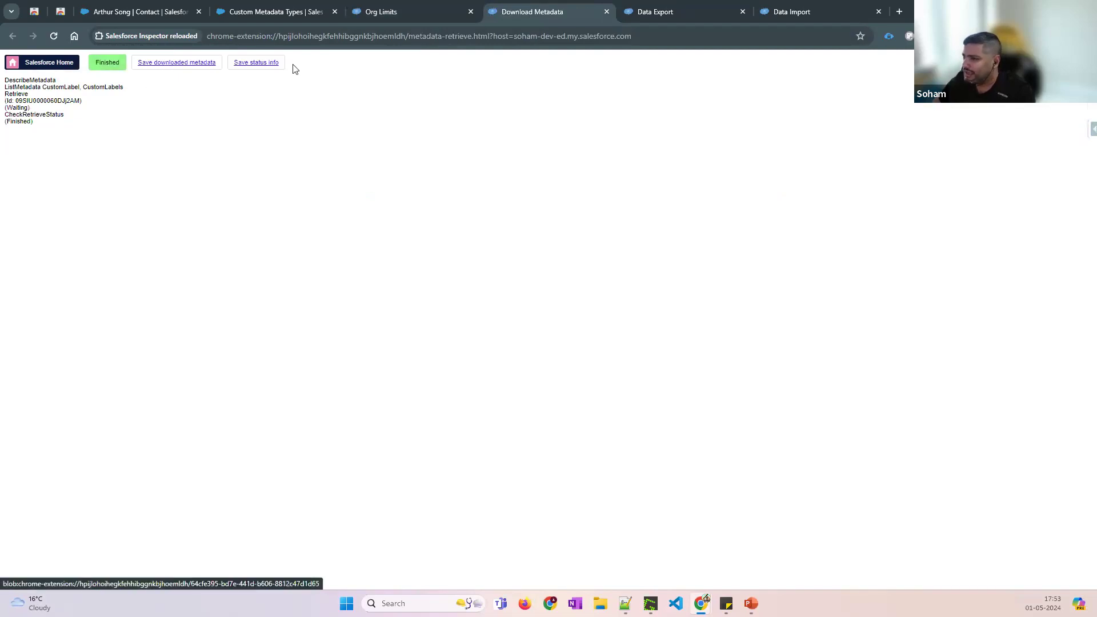
left_click(180, 64)
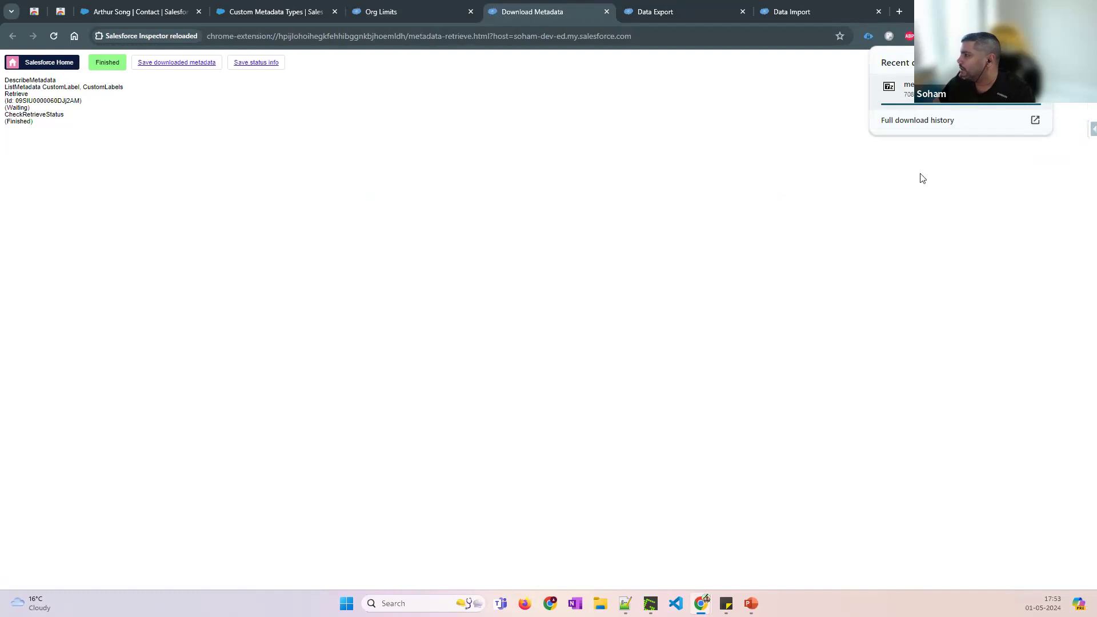
key("super+d")
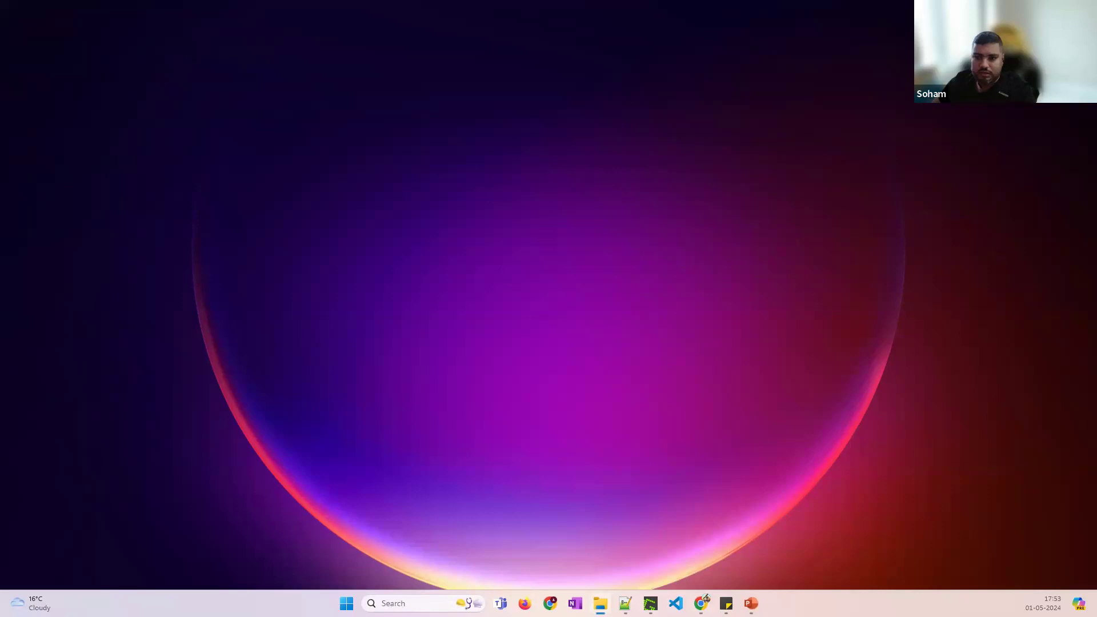
Maximize Notepad++, select the Testing label in CustomLabels.labels, then return to Download Metadata
left_click(600, 603)
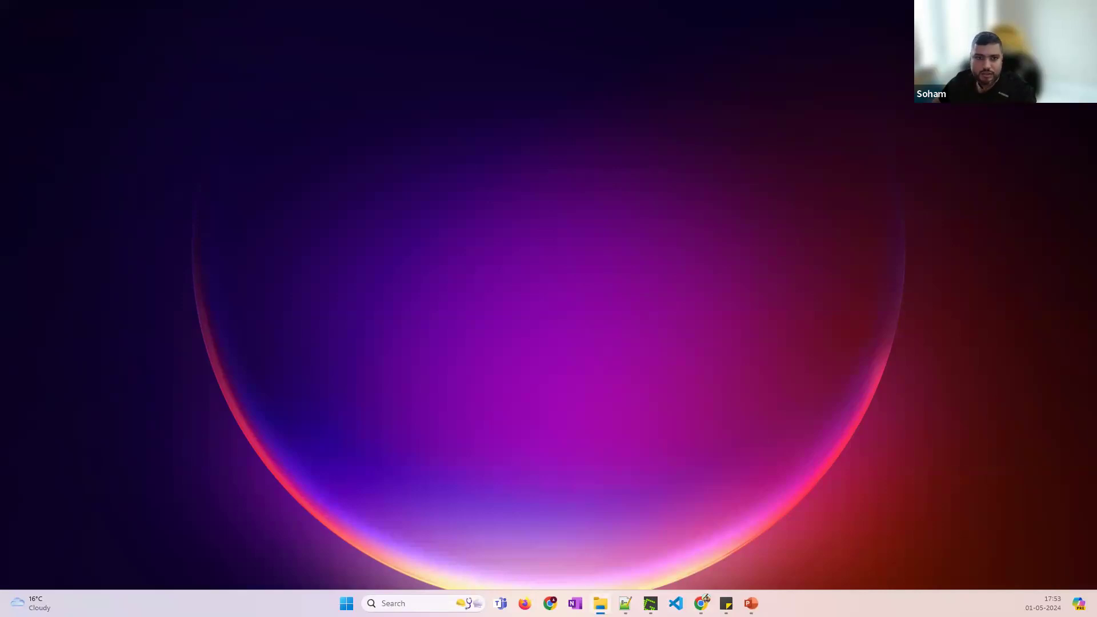
key("alt+Tab")
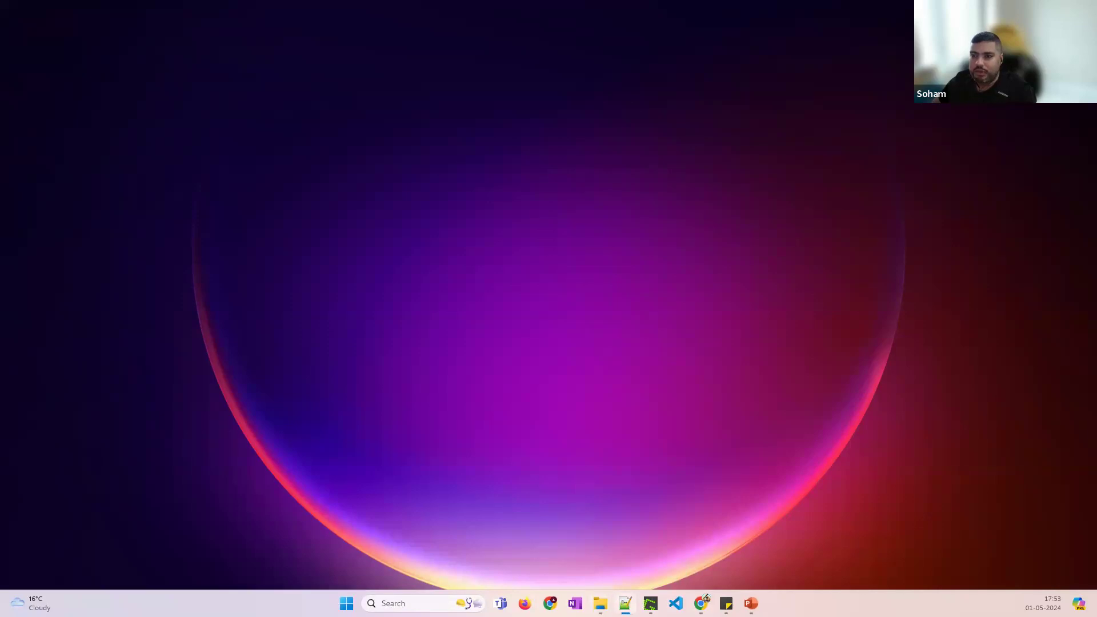
left_click_drag(0, 25, 636, 38)
double_click(645, 47)
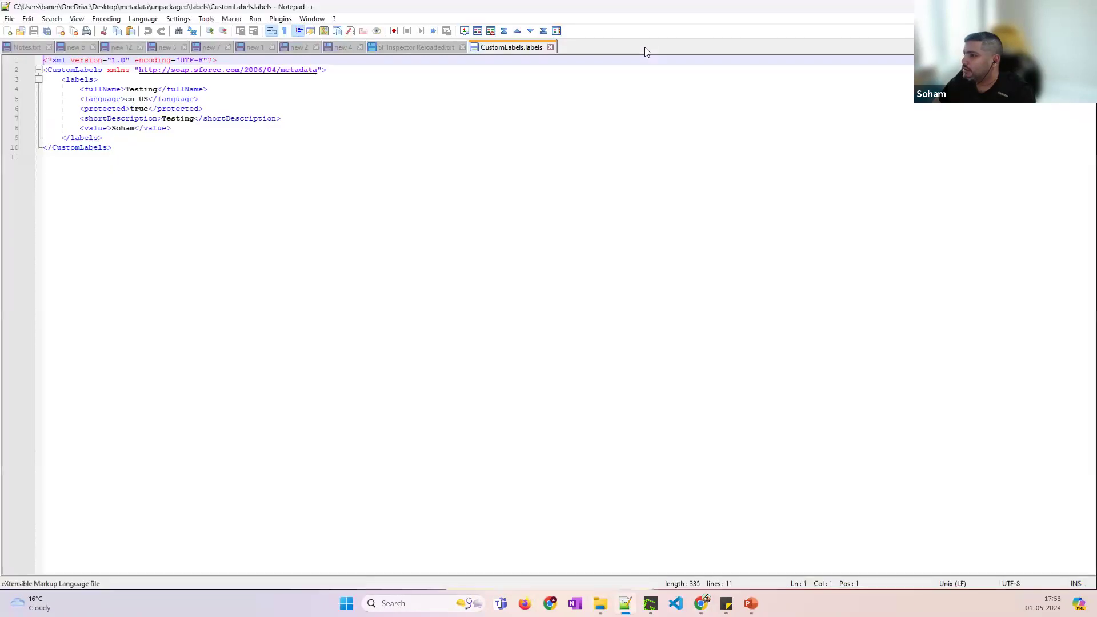
double_click(141, 89)
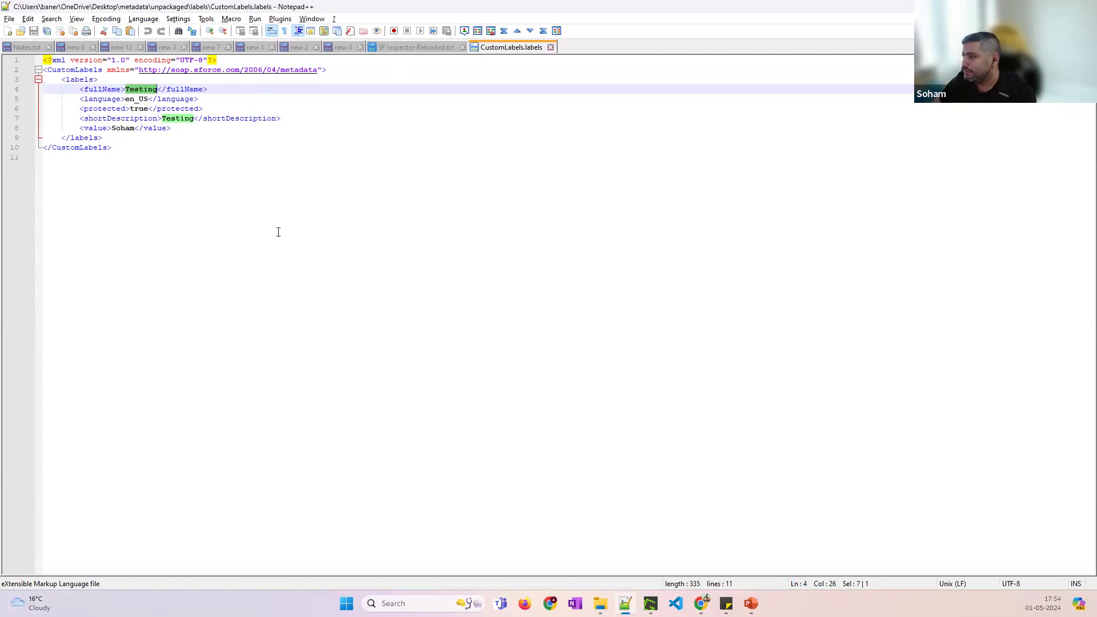
mouse_move(702, 604)
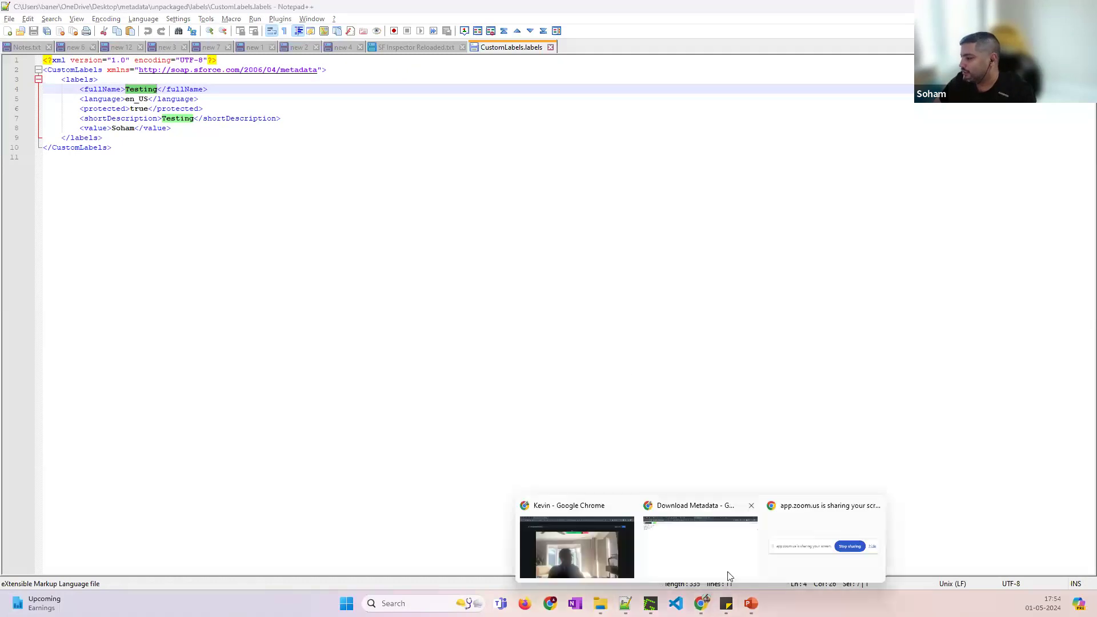
left_click(674, 550)
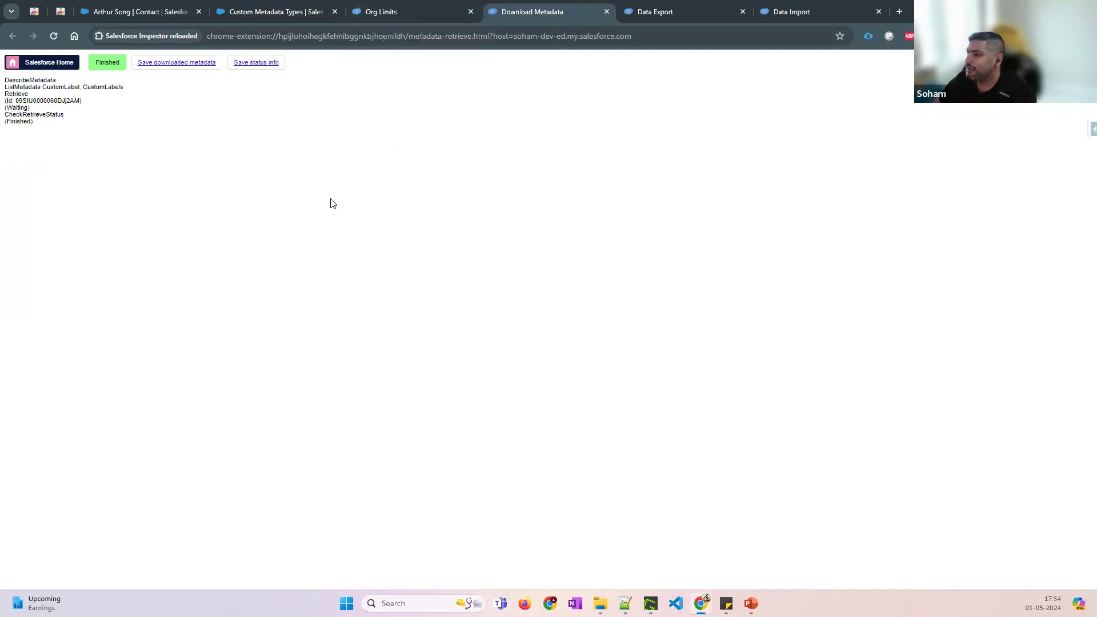
Open a second Download Metadata tab from Org Limits, then return to the Org Limits gauges
left_click(399, 13)
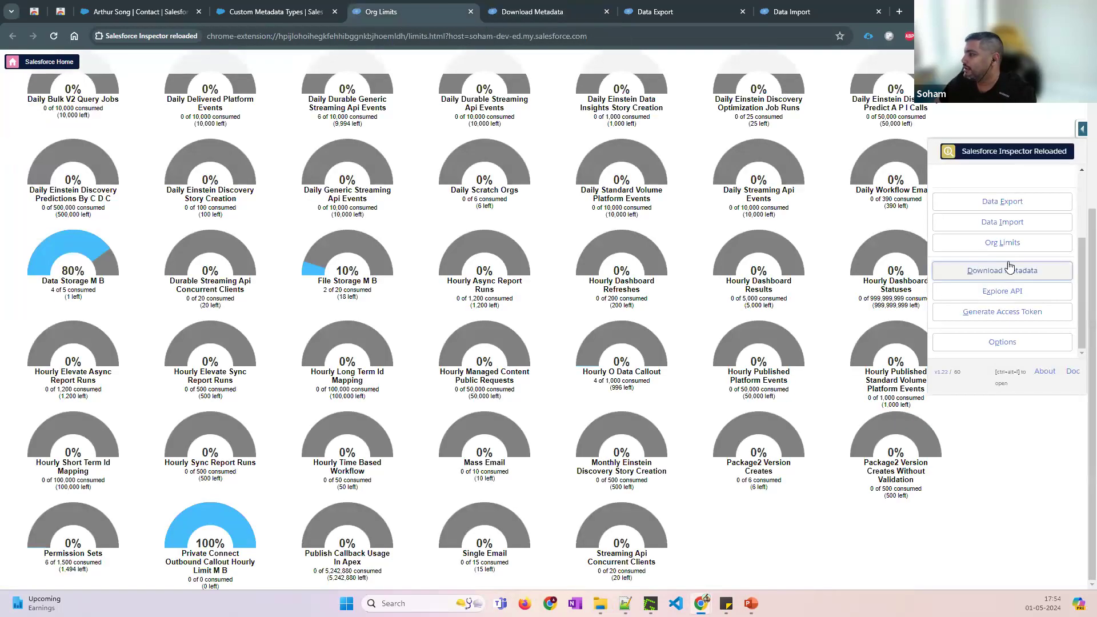
left_click(1003, 270)
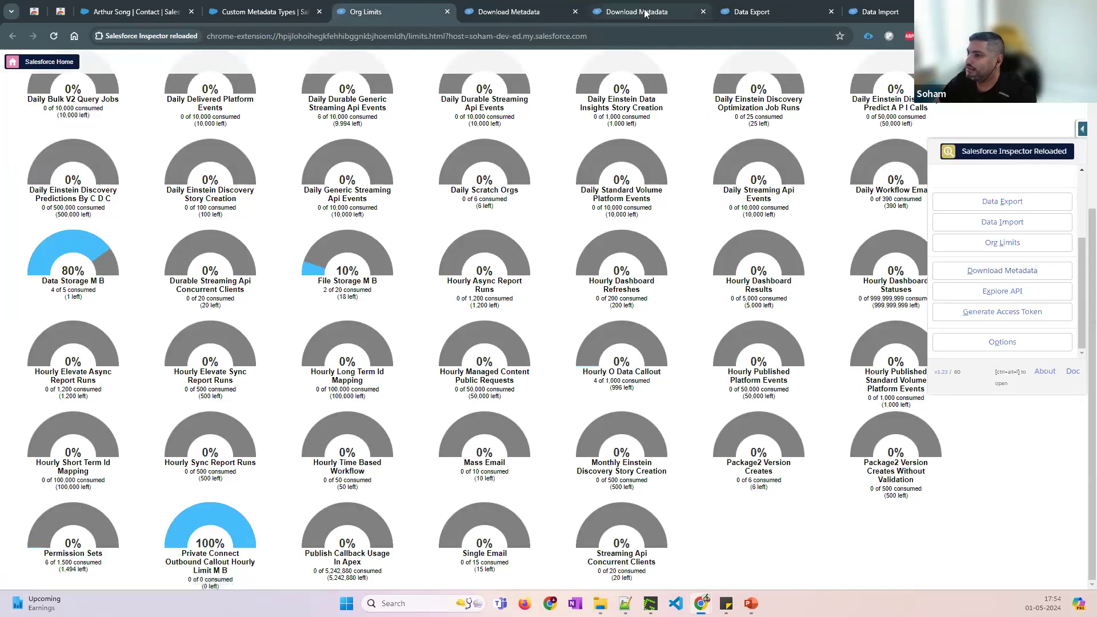
left_click(644, 13)
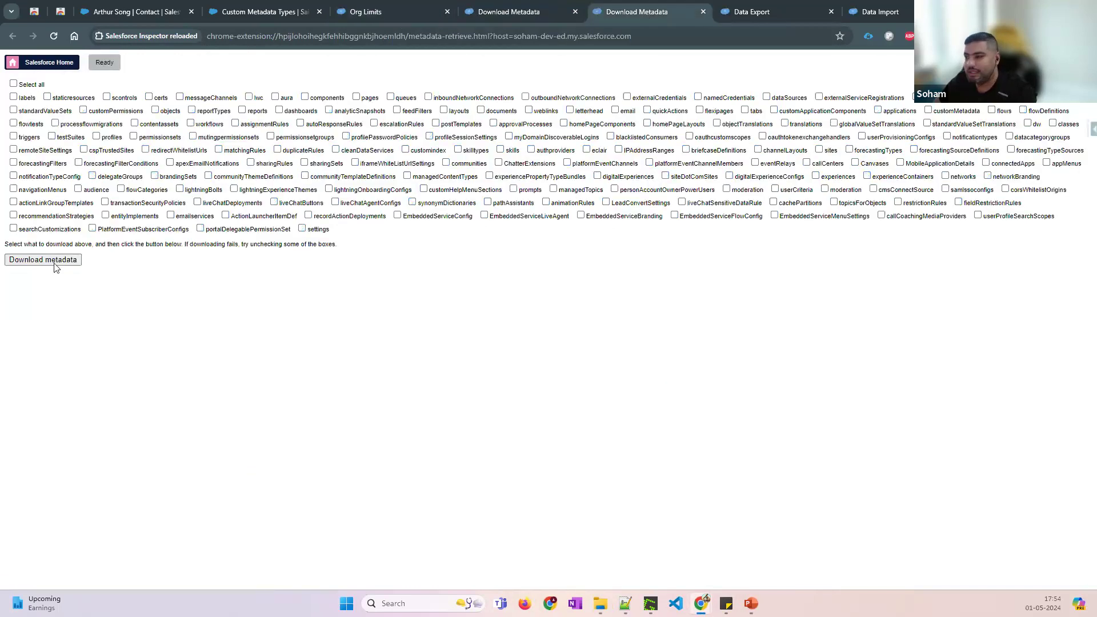
left_click(367, 12)
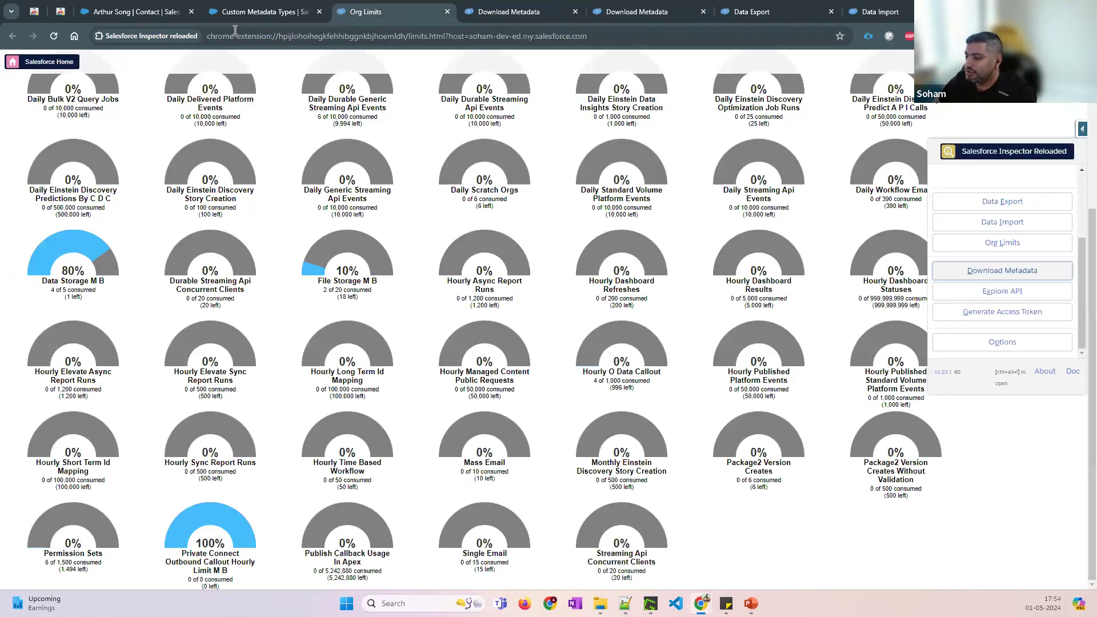
key("alt+Tab")
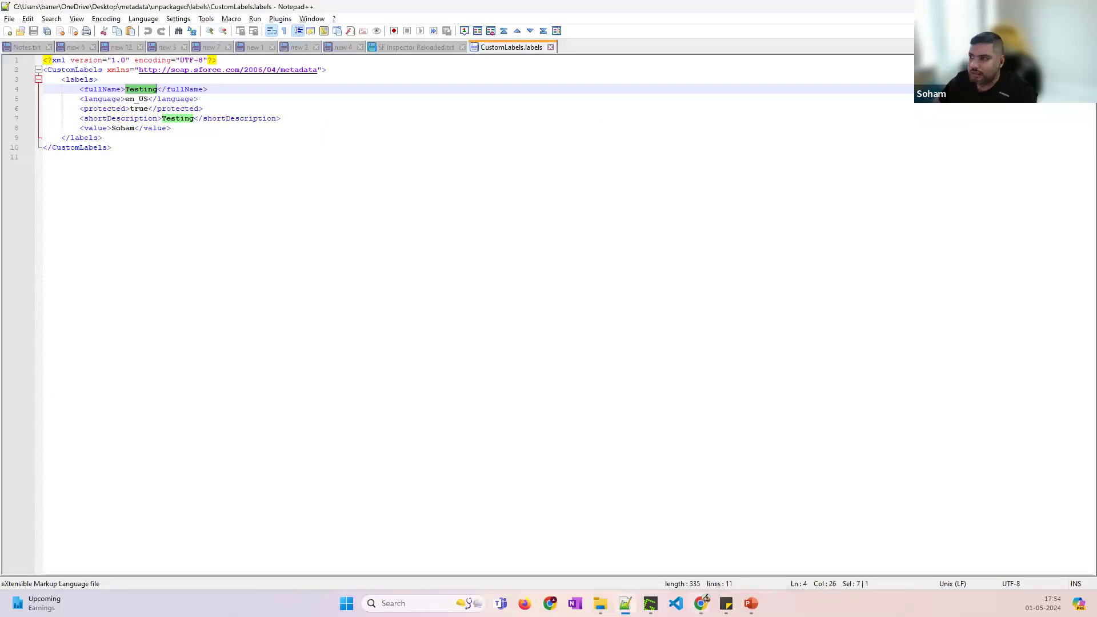
key("alt+Tab")
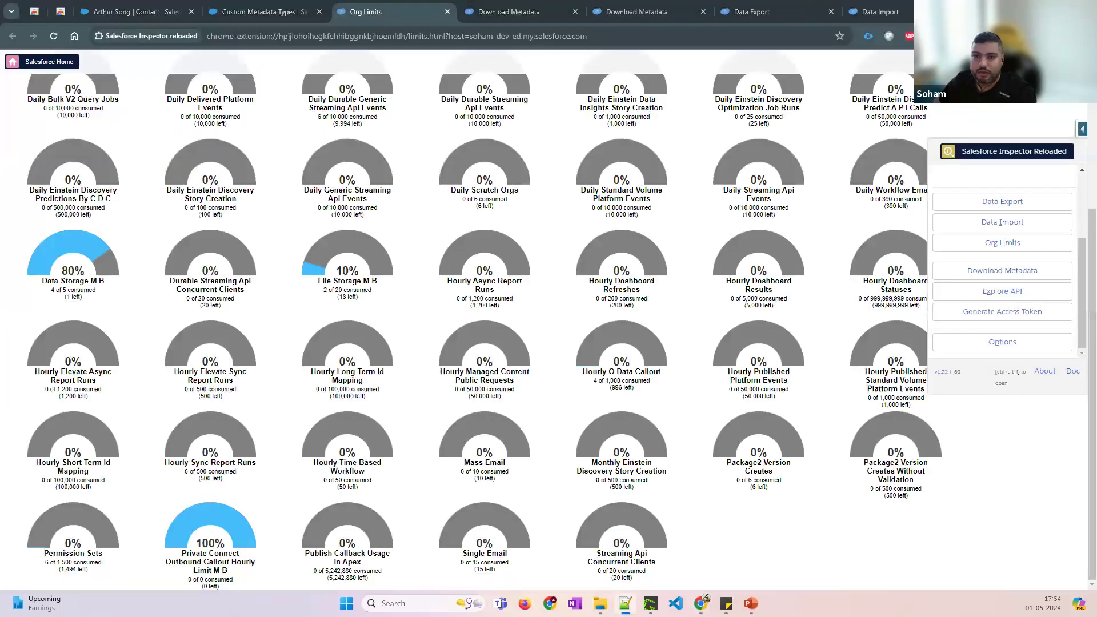